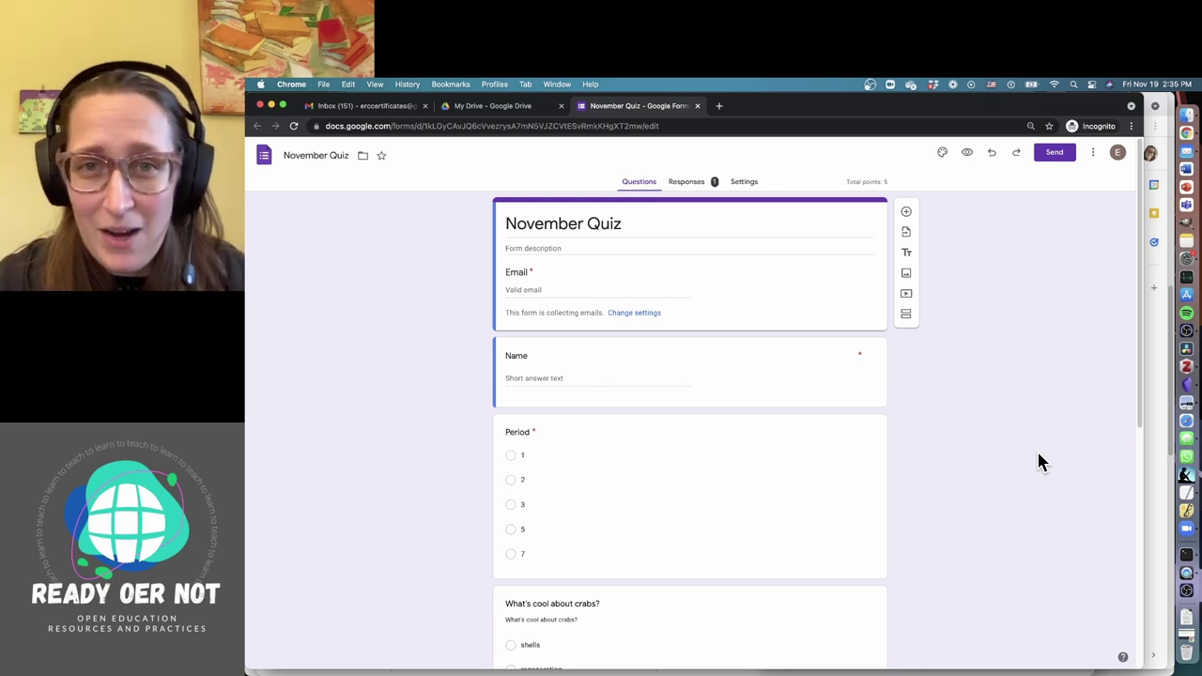
- Switch to the Untitled form (Responses) sheet showing correct answers all of the above, energy, bone
{"action": "scroll", "coordinate": [1037, 461], "scroll_direction": "down", "scroll_amount": 1}
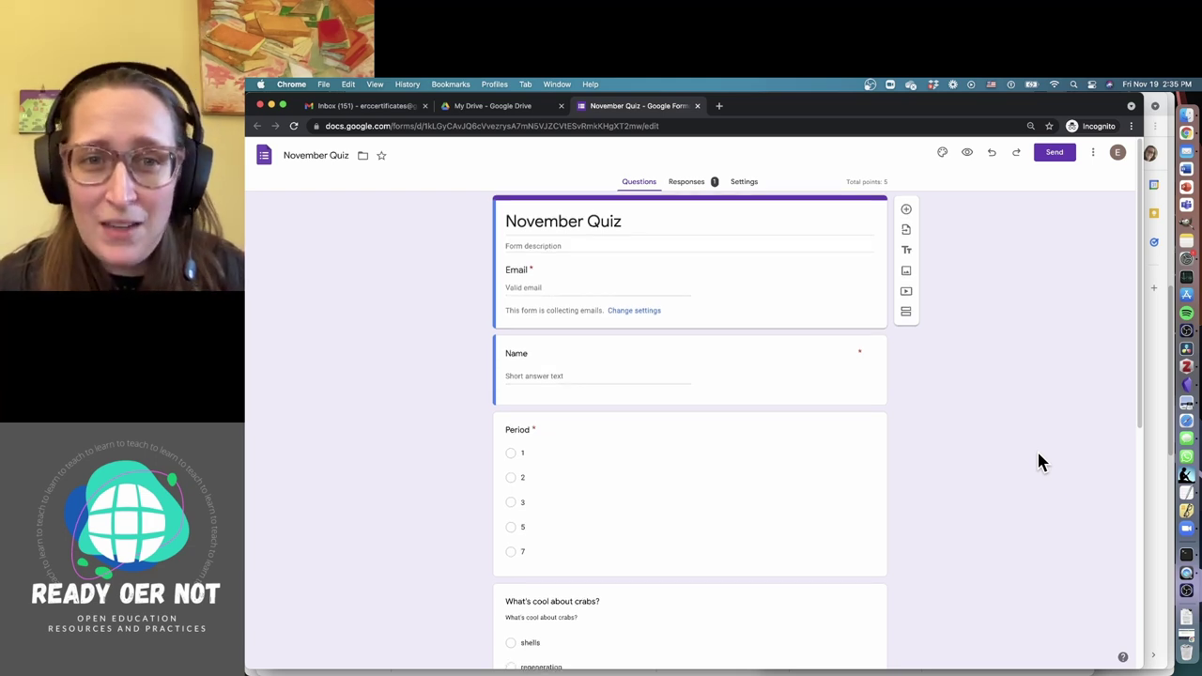
{"action": "scroll", "coordinate": [1037, 454], "scroll_direction": "down", "scroll_amount": 3}
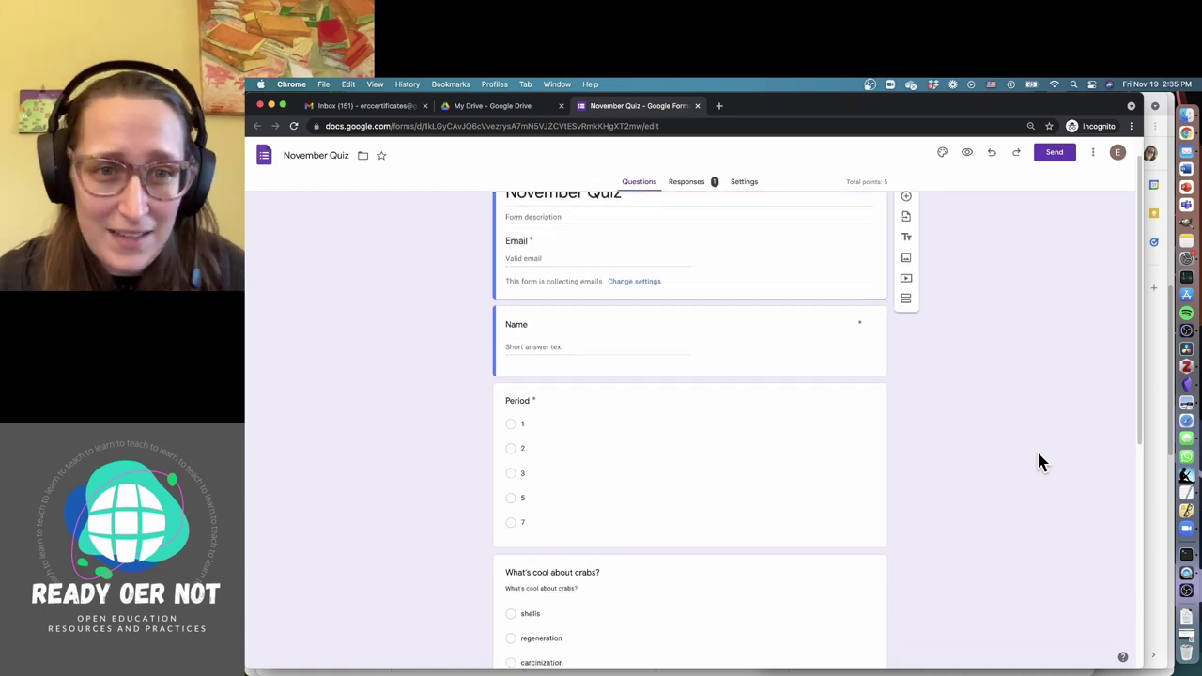
{"action": "scroll", "coordinate": [1040, 460], "scroll_direction": "down", "scroll_amount": 4}
{"action": "scroll", "coordinate": [1040, 460], "scroll_direction": "down", "scroll_amount": 5}
{"action": "scroll", "coordinate": [1041, 462], "scroll_direction": "down", "scroll_amount": 1}
{"action": "scroll", "coordinate": [1041, 460], "scroll_direction": "down", "scroll_amount": 4}
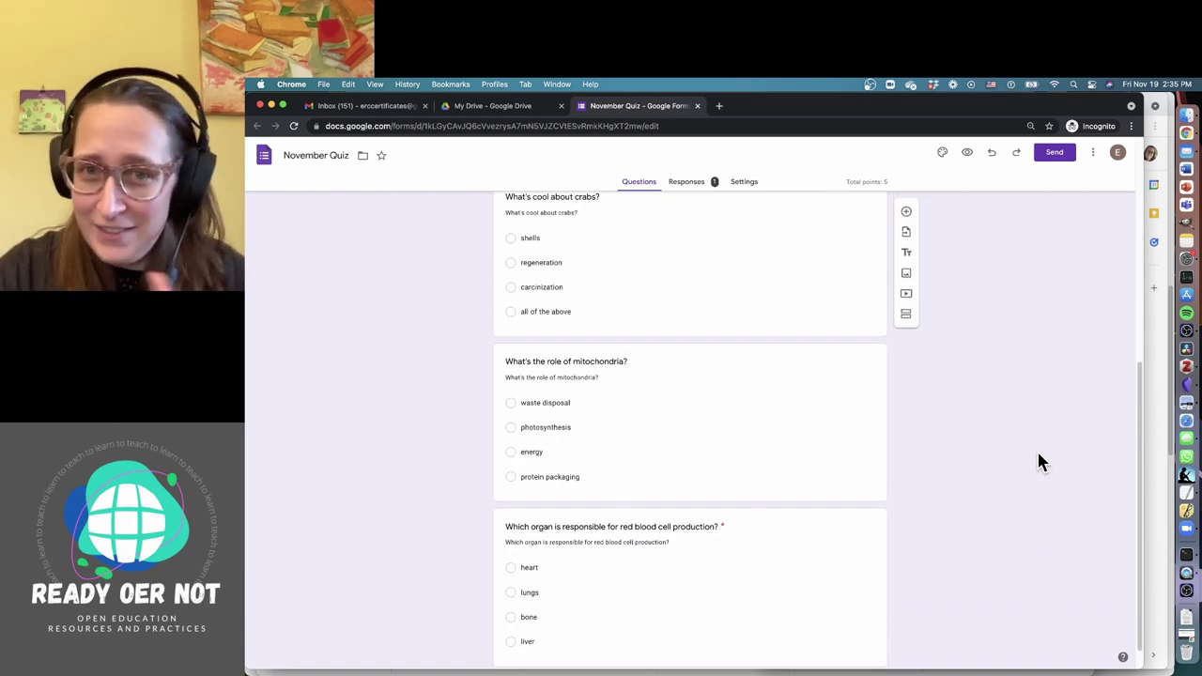
{"action": "scroll", "coordinate": [1040, 462], "scroll_direction": "down", "scroll_amount": 1}
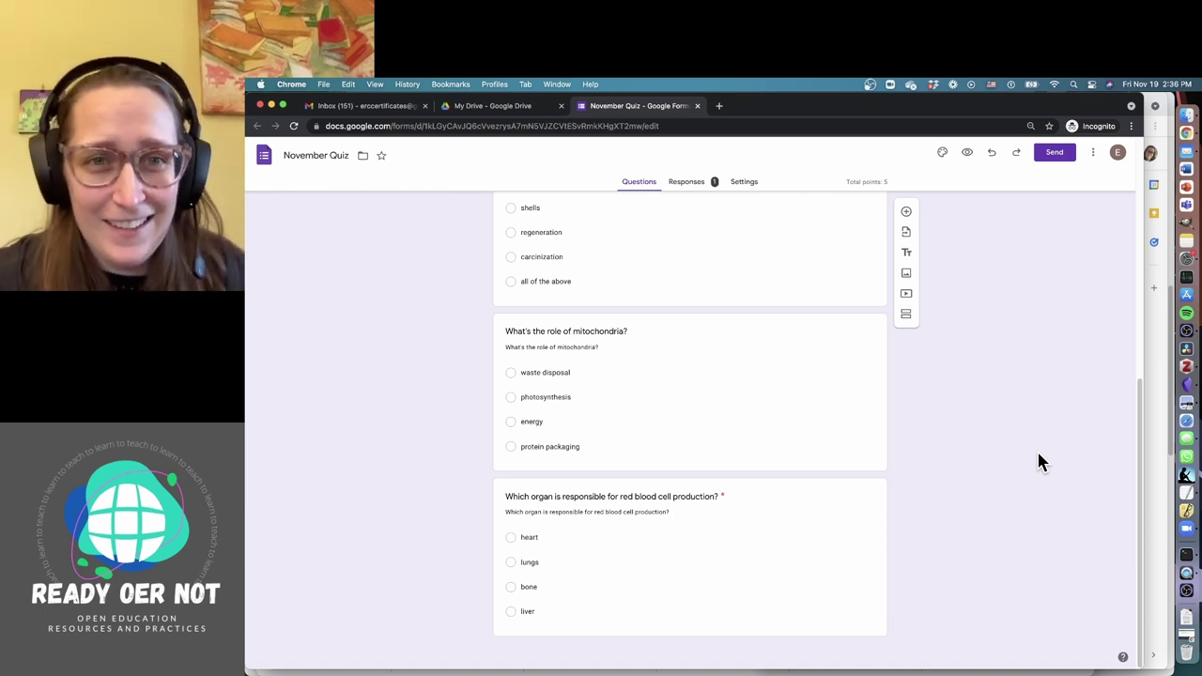
{"action": "key", "text": "super+grave"}
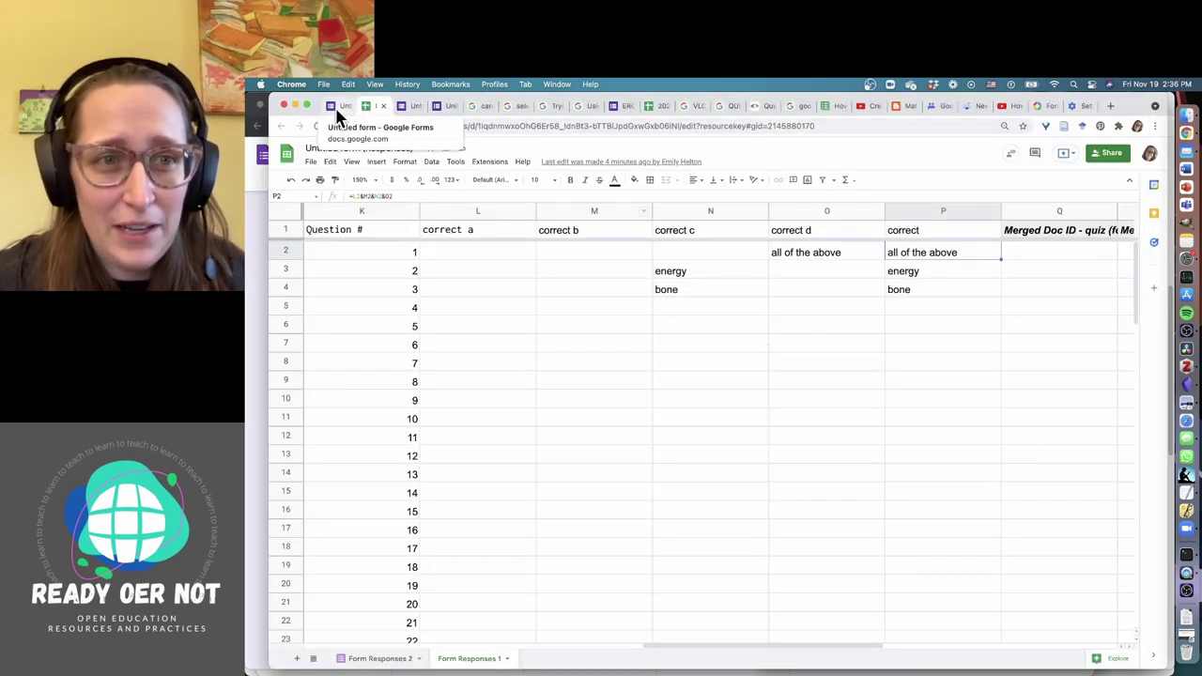
- In My Drive, open AutoCrat Demo Folder and then the Ready OER Not demos folder
{"action": "key", "text": "super+grave"}
{"action": "key", "text": "super+grave"}
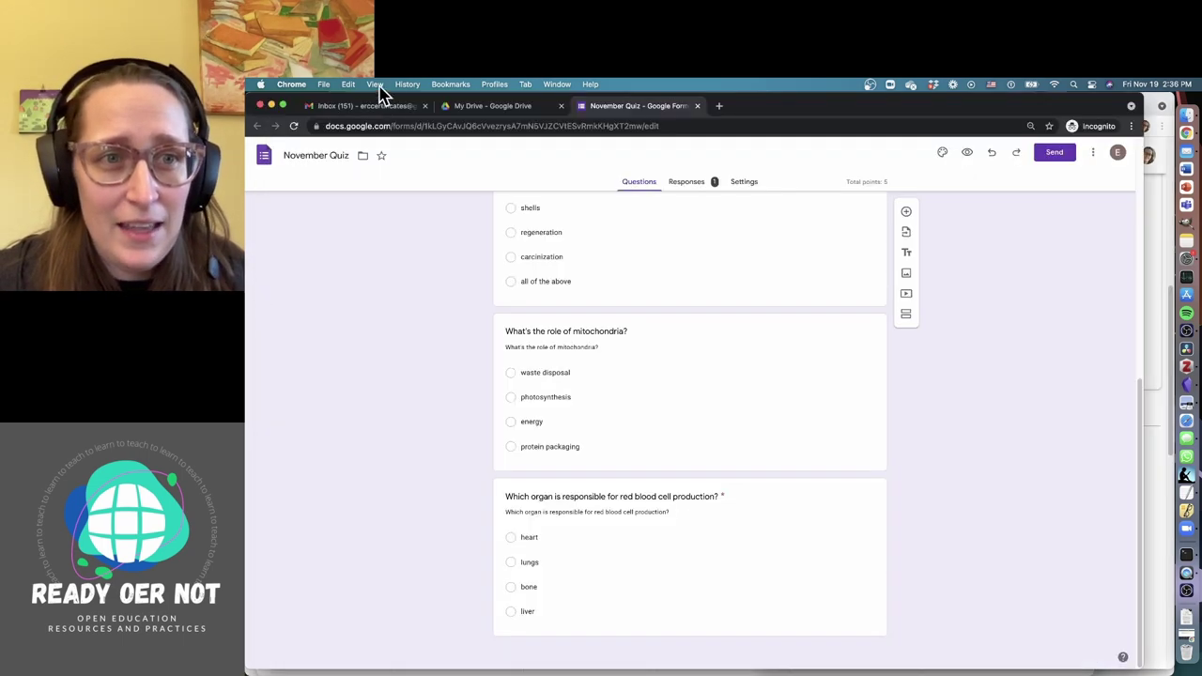
{"action": "left_click", "coordinate": [469, 111]}
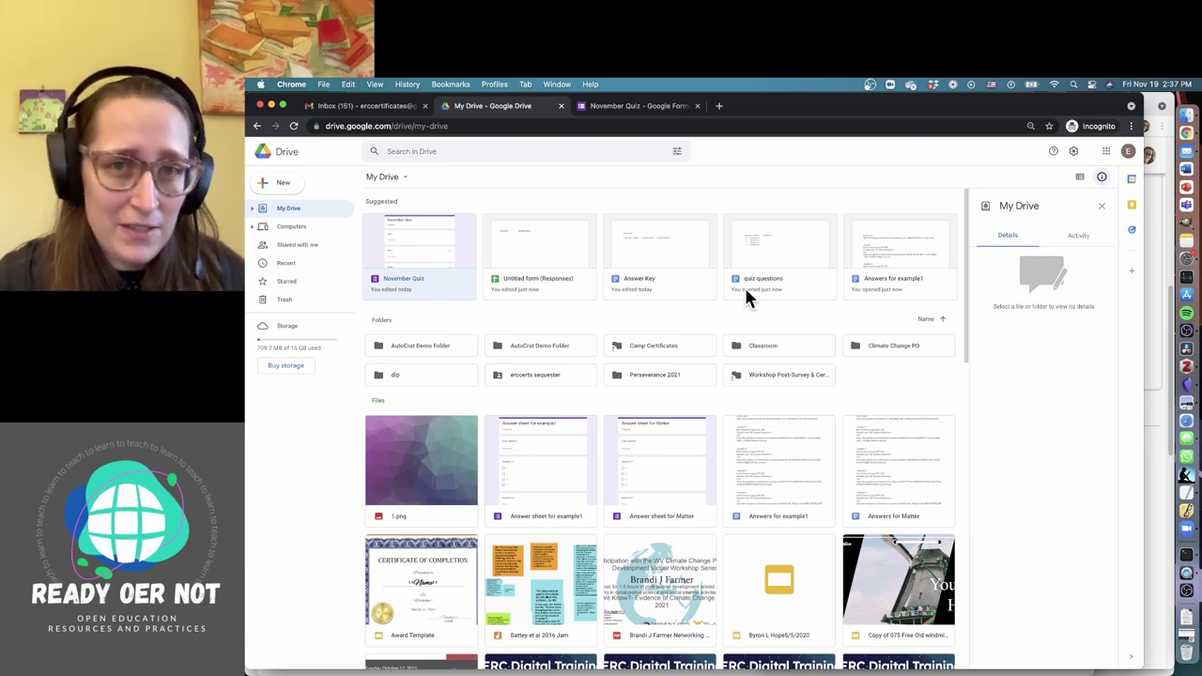
{"action": "double_click", "coordinate": [448, 347]}
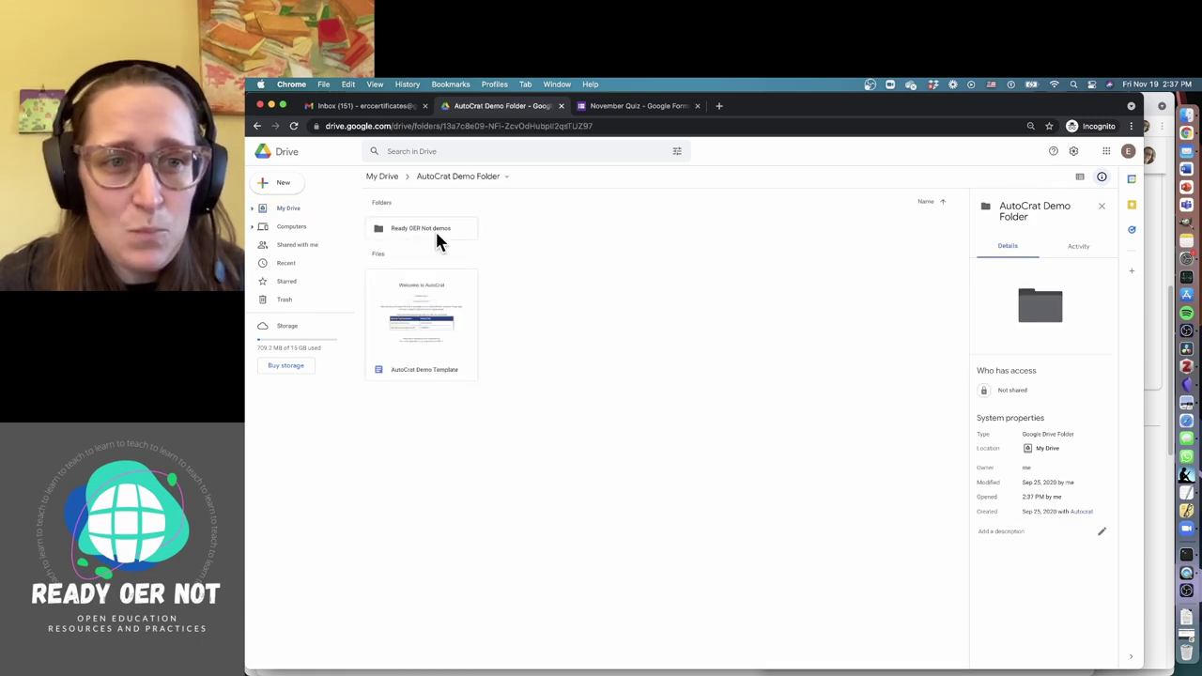
{"action": "double_click", "coordinate": [435, 229]}
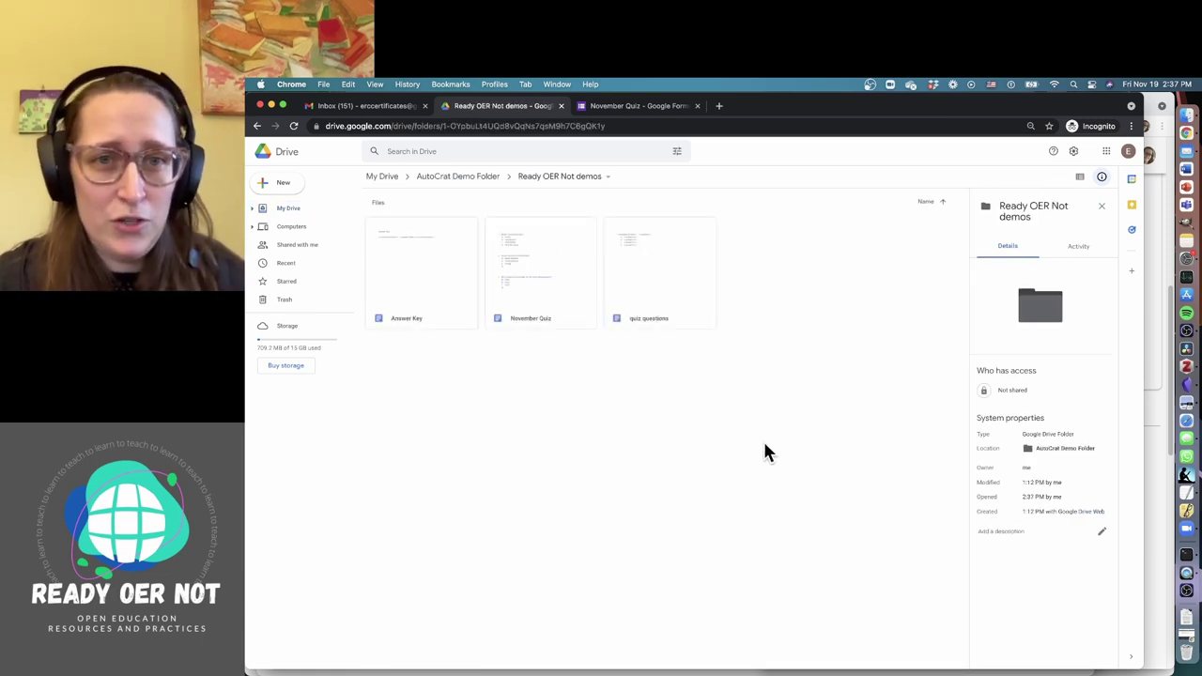
- Bring up the right-click new-item menu inside the Ready OER Not demos folder
{"action": "right_click", "coordinate": [806, 380]}
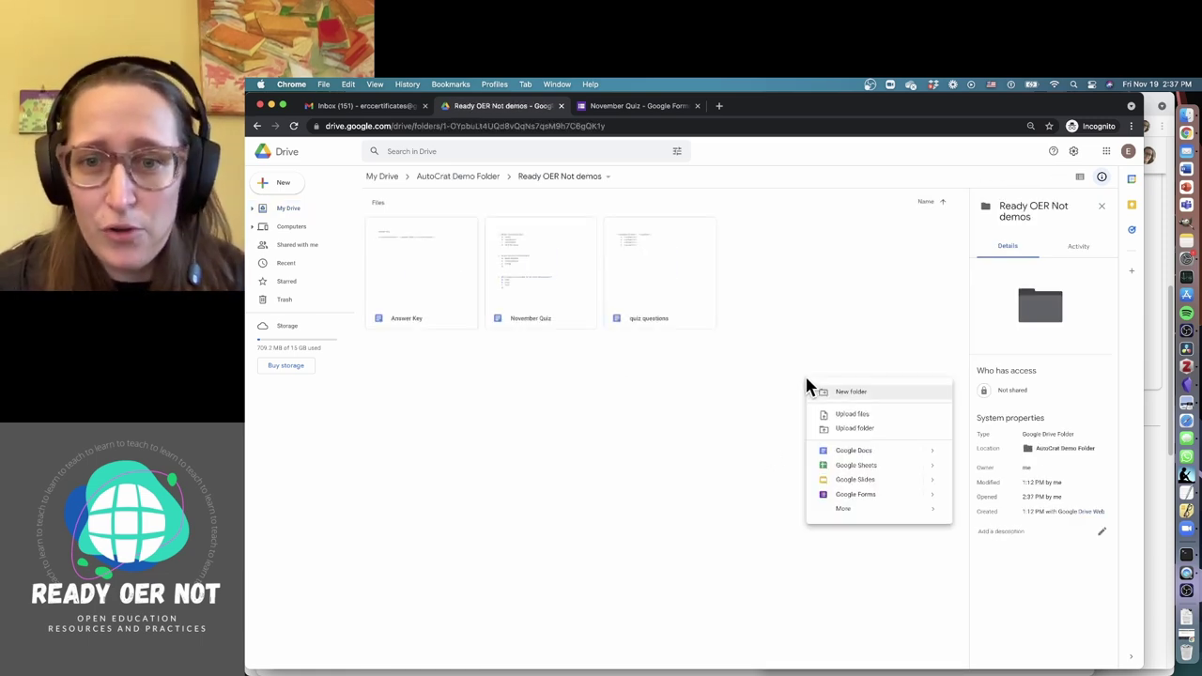
{"action": "right_click", "coordinate": [615, 394]}
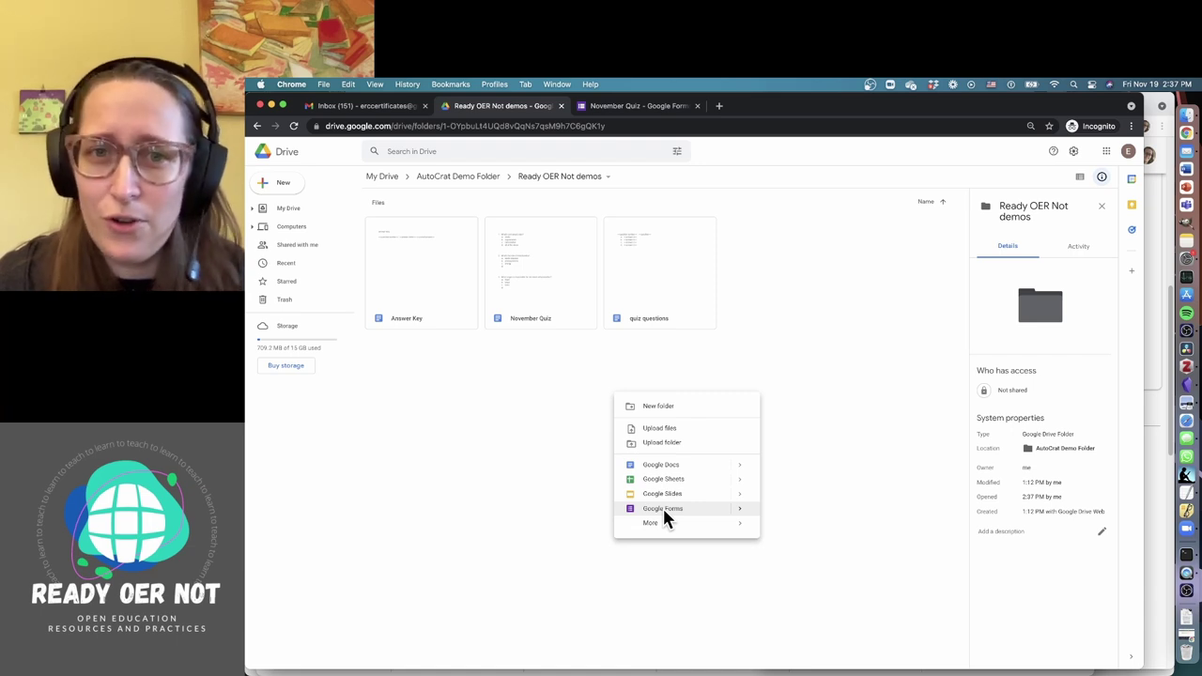
{"action": "left_click", "coordinate": [517, 439]}
{"action": "right_click", "coordinate": [518, 440]}
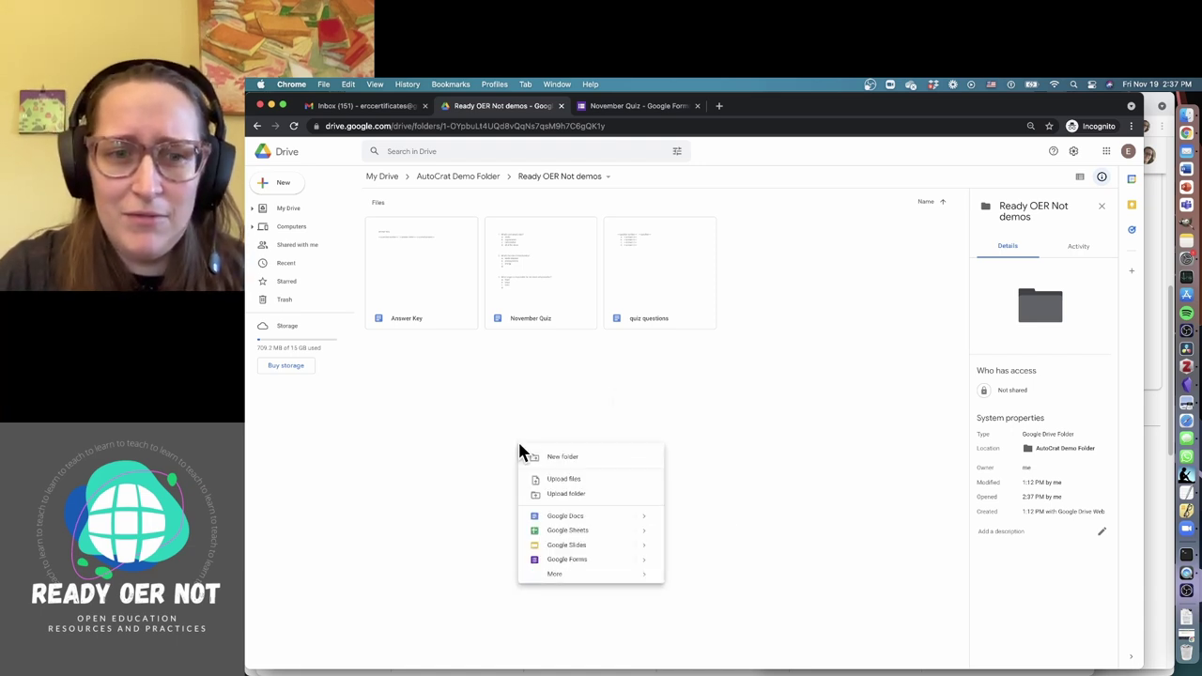
- Create a blank Google Form in the folder and look over its settings
{"action": "left_click", "coordinate": [582, 562]}
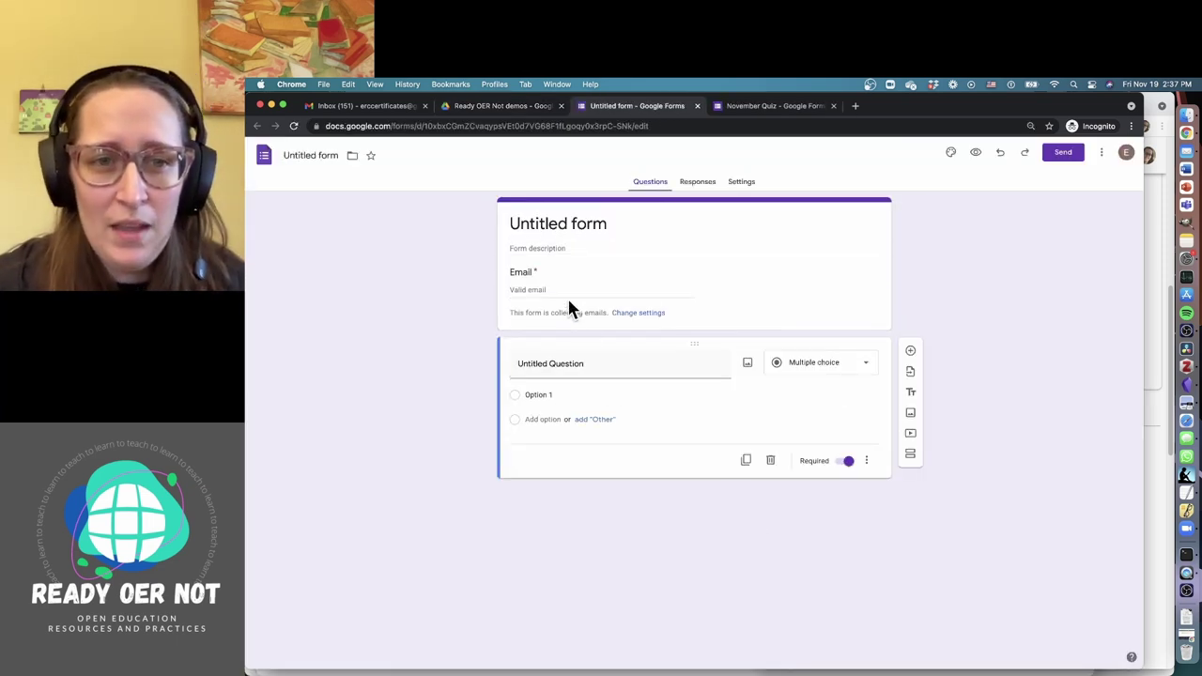
{"action": "left_click", "coordinate": [571, 291]}
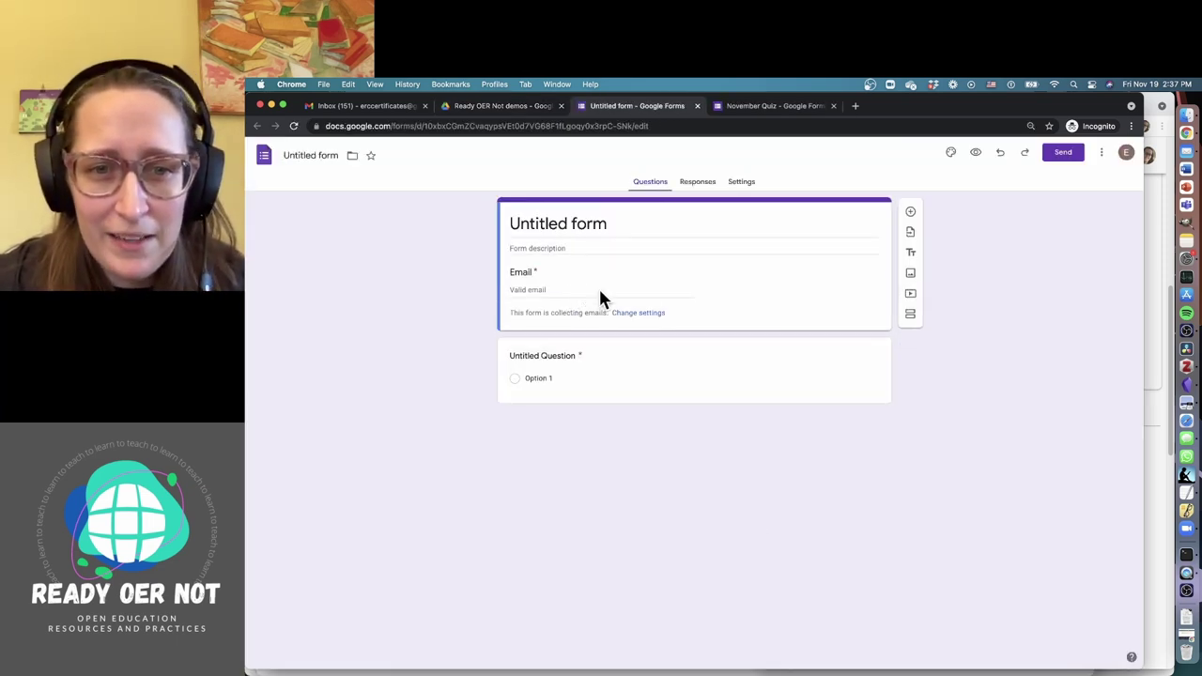
{"action": "left_click", "coordinate": [638, 314]}
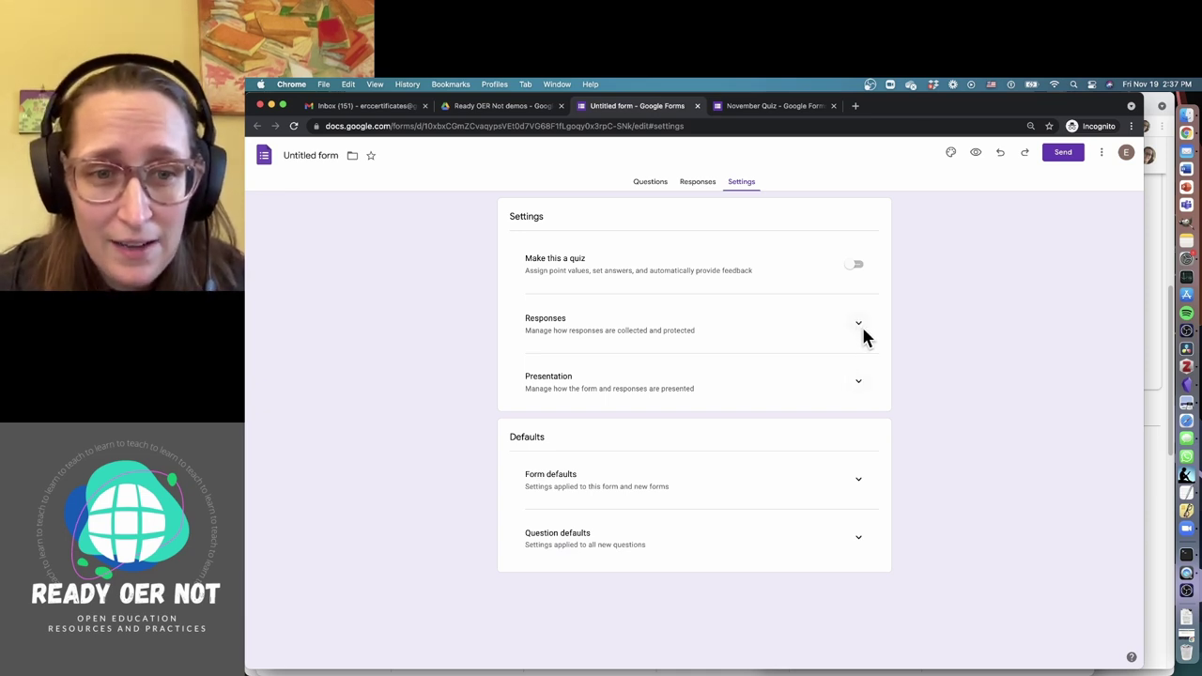
{"action": "left_click", "coordinate": [858, 479]}
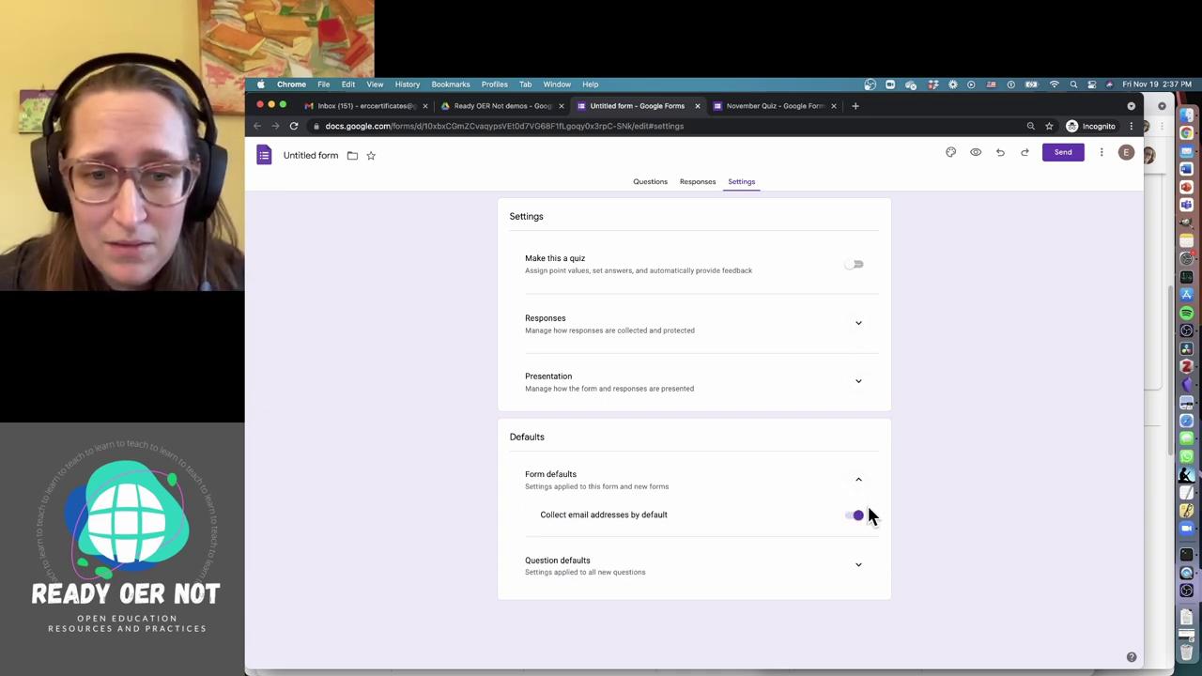
{"action": "left_click", "coordinate": [639, 185]}
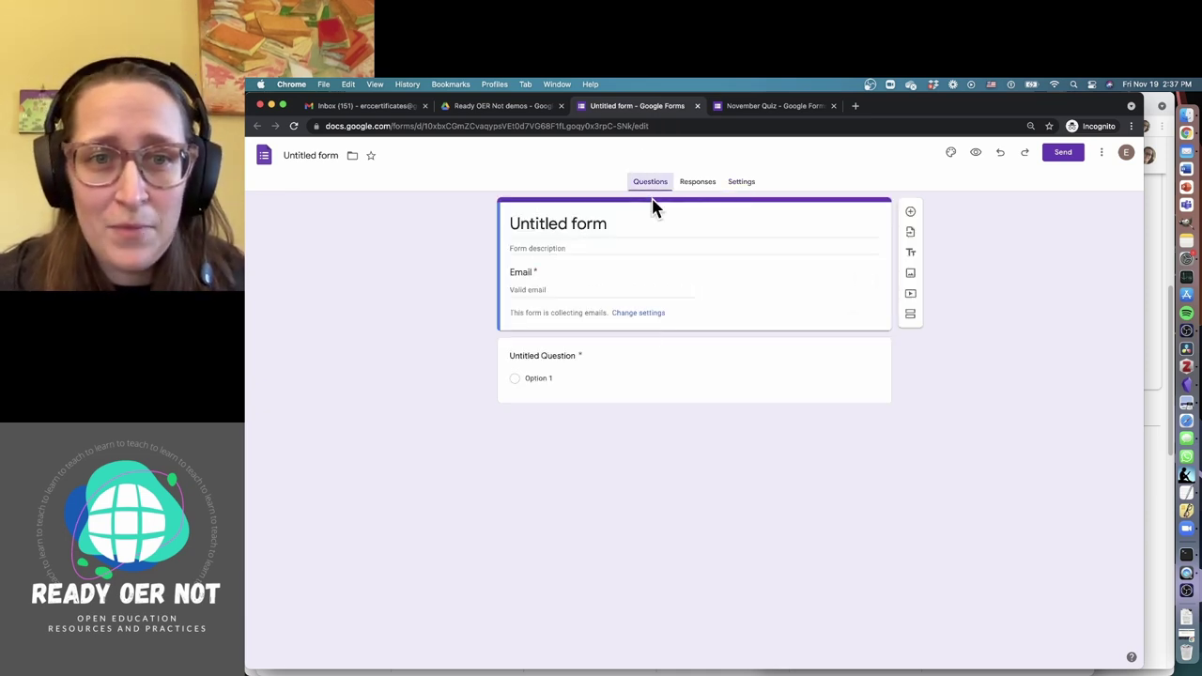
{"action": "left_click", "coordinate": [658, 314]}
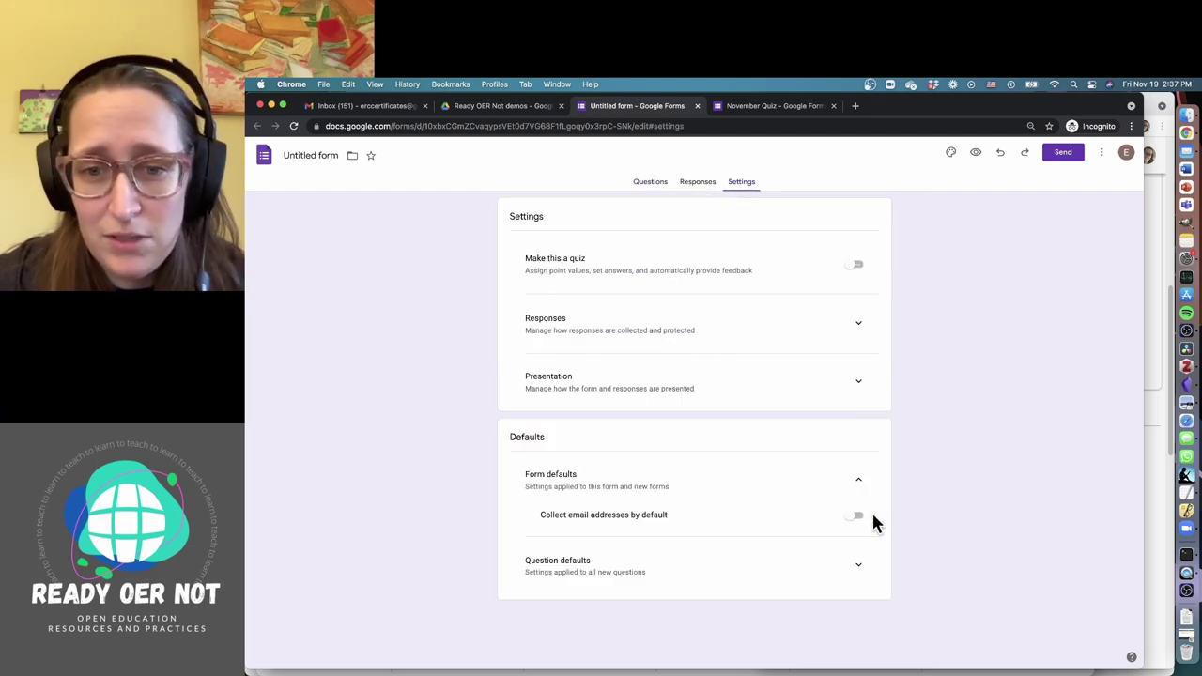
{"action": "left_click", "coordinate": [653, 183]}
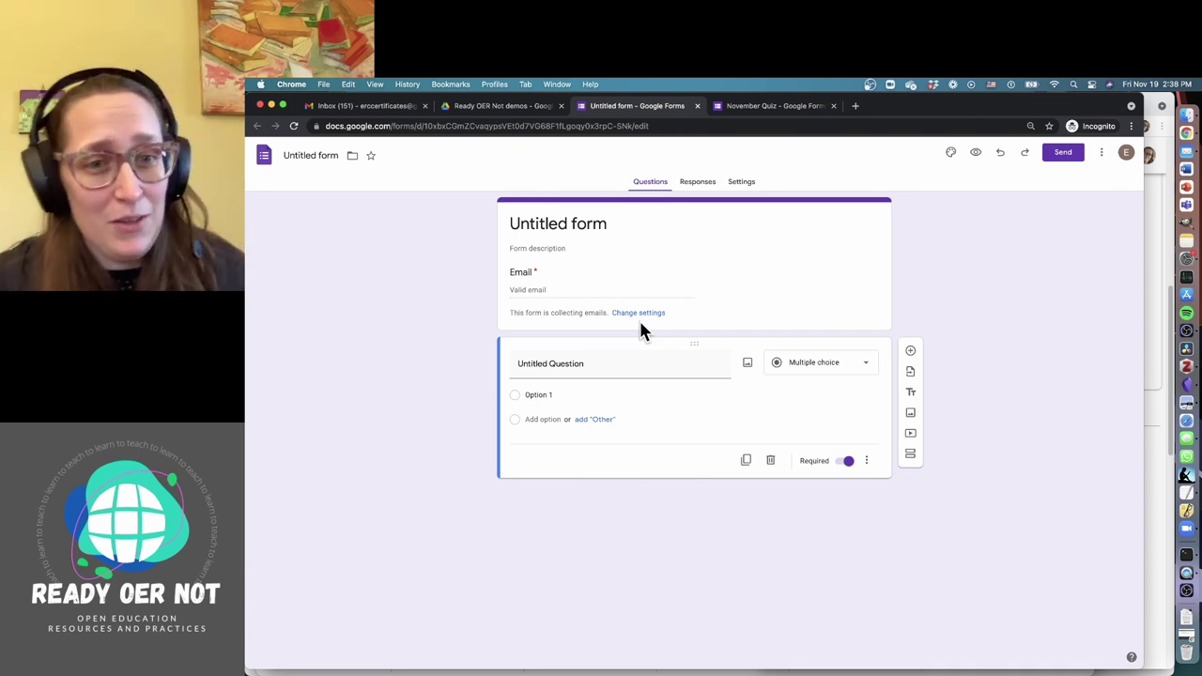
- Turn off Collect email addresses in the form's Responses and default settings
{"action": "left_click", "coordinate": [734, 183]}
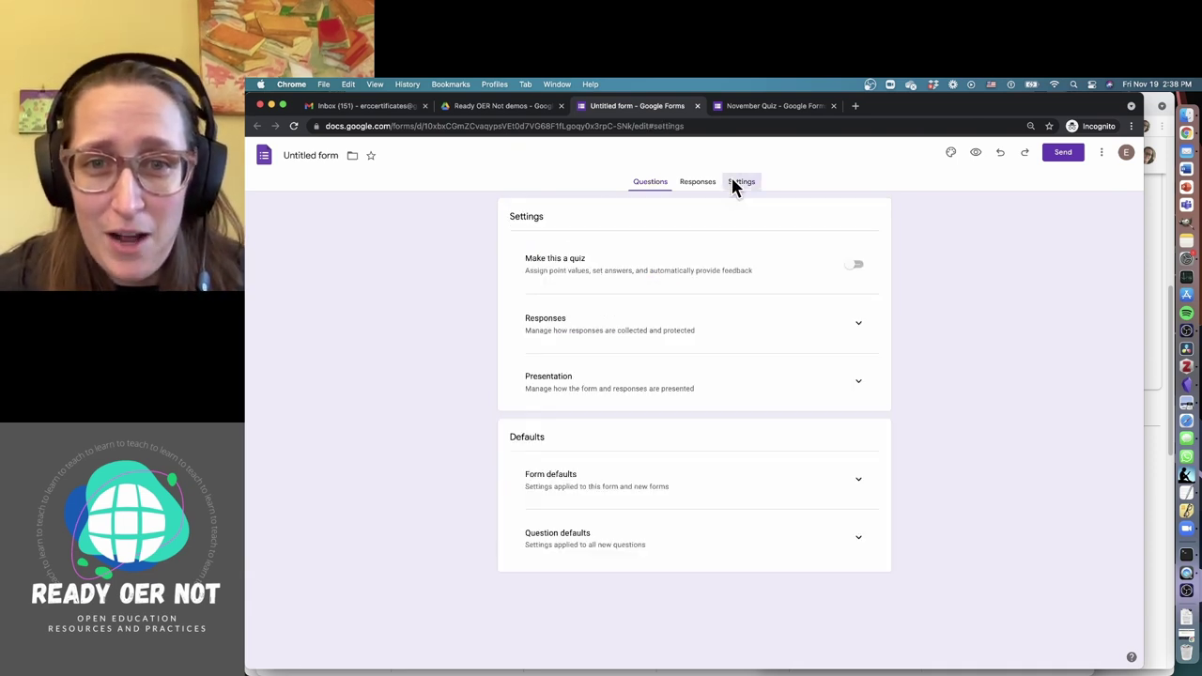
{"action": "left_click", "coordinate": [868, 484]}
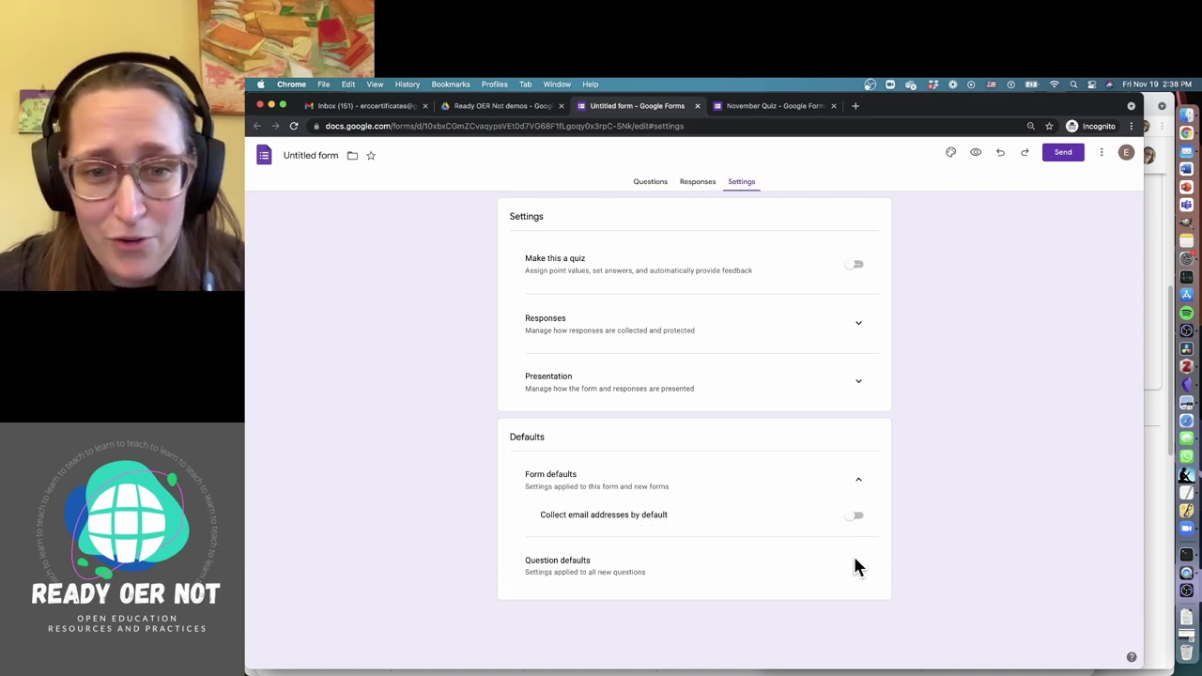
{"action": "left_click", "coordinate": [856, 566]}
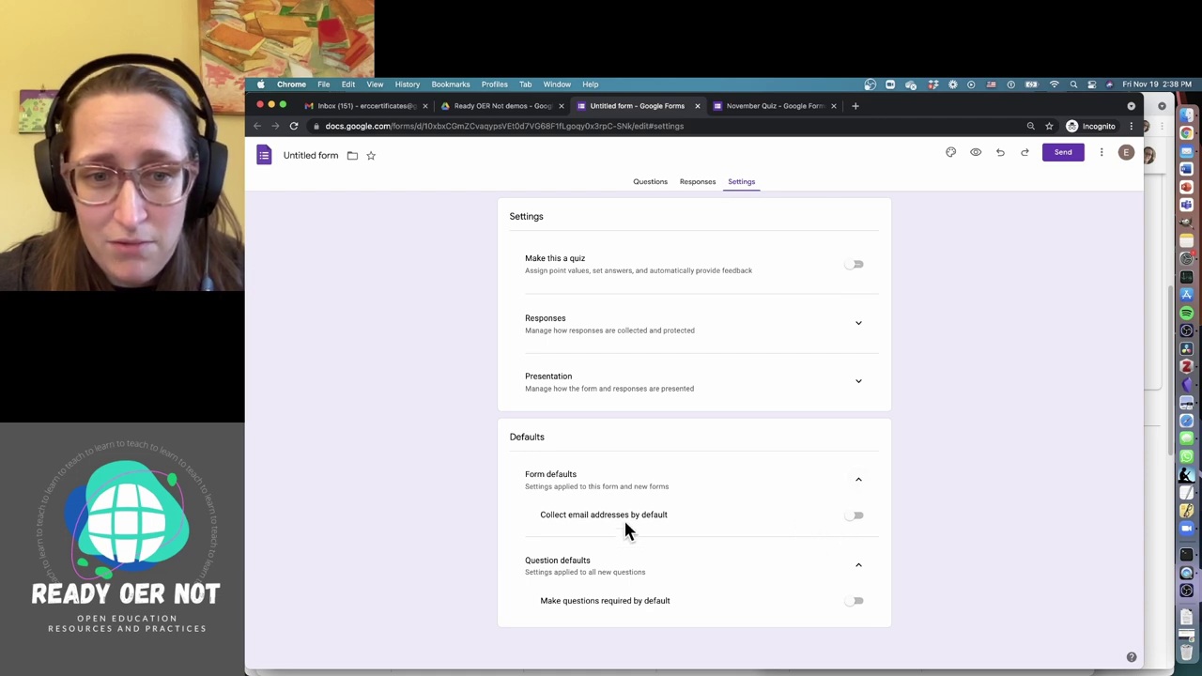
{"action": "left_click", "coordinate": [852, 331]}
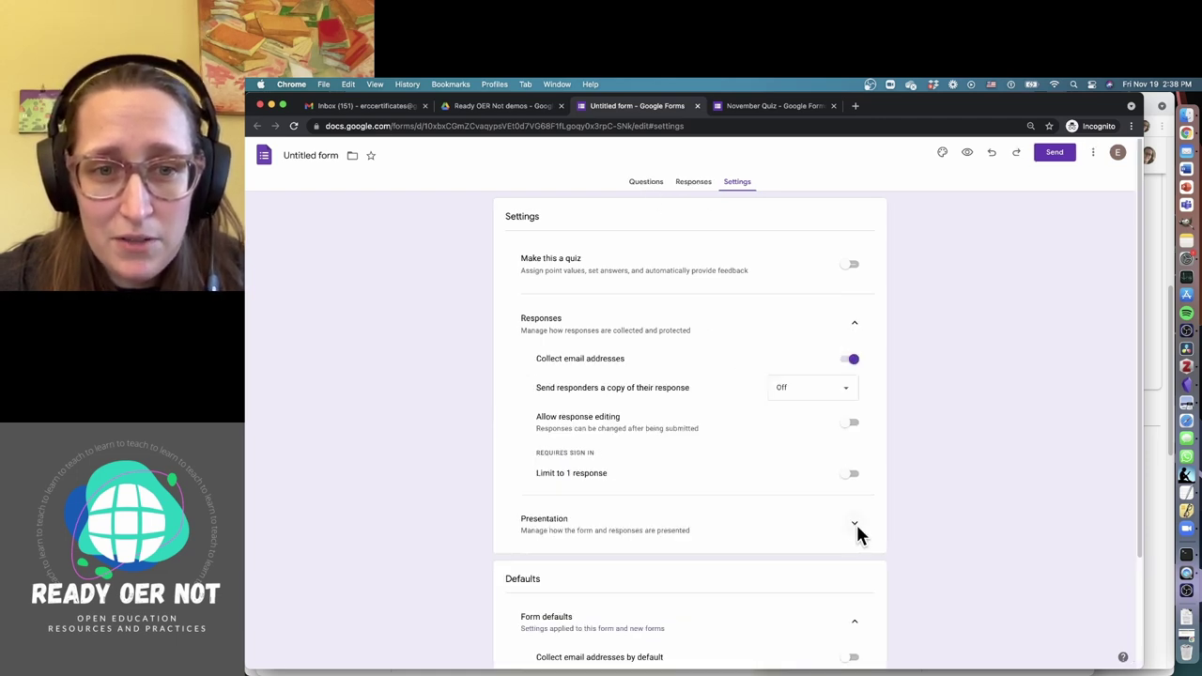
{"action": "left_click", "coordinate": [853, 358]}
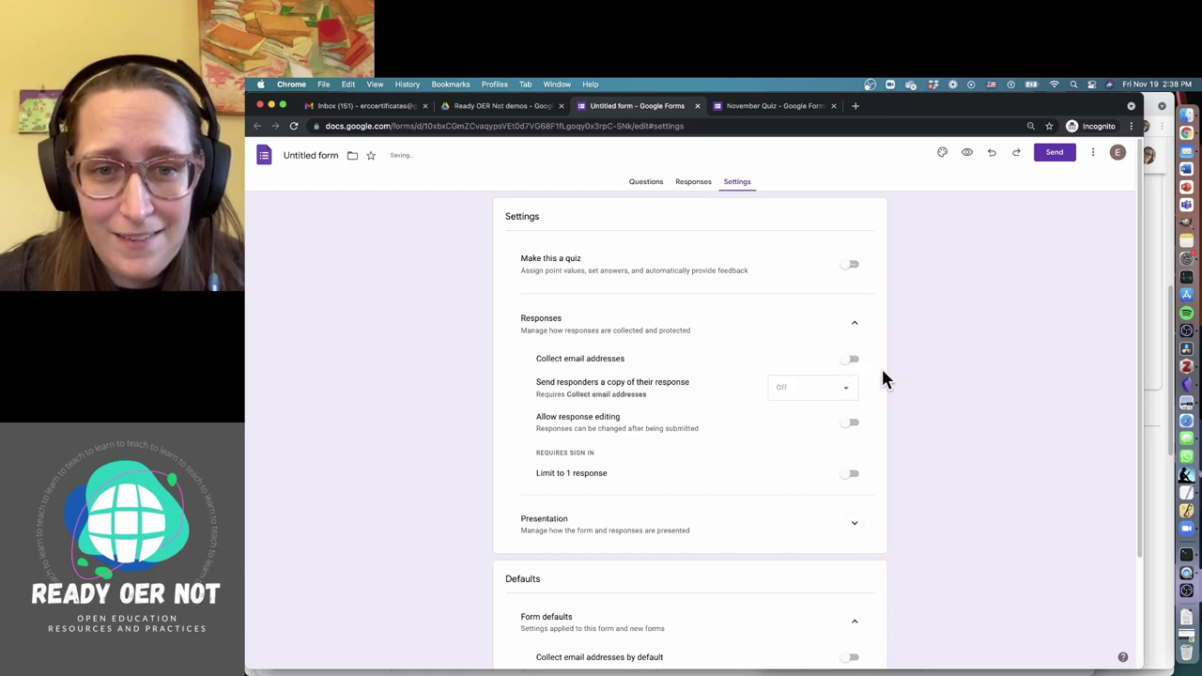
{"action": "left_click", "coordinate": [646, 181]}
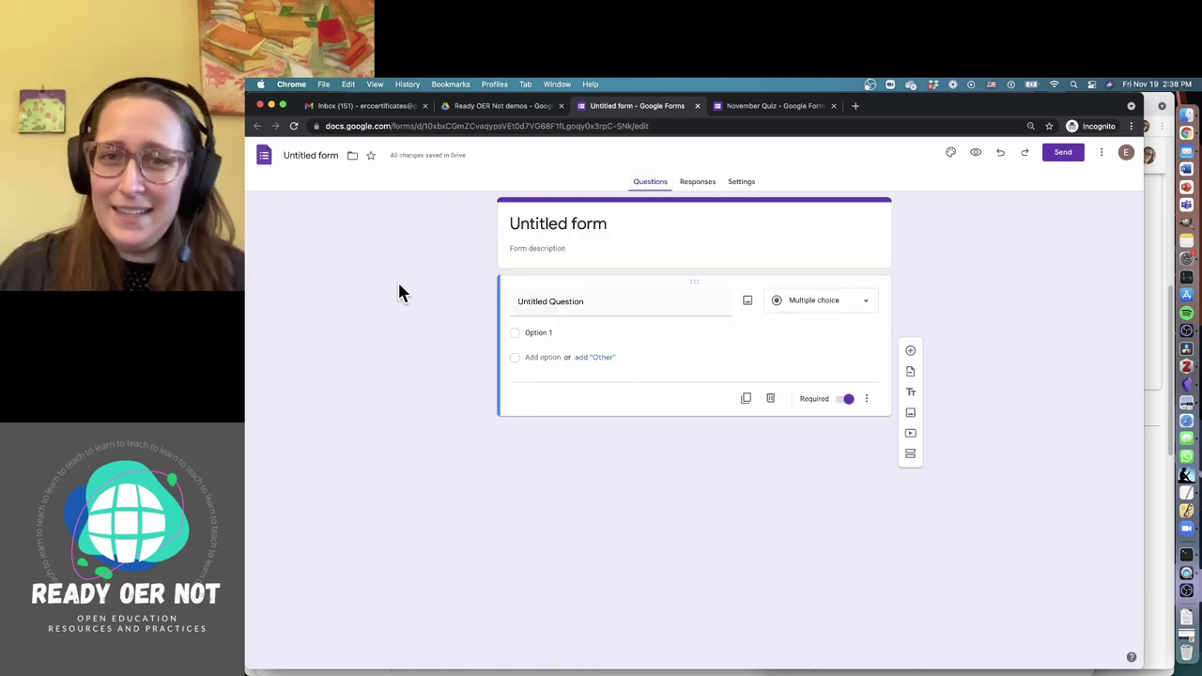
- Rename the form title to 'November Quiz (2)'
{"action": "left_click", "coordinate": [570, 230]}
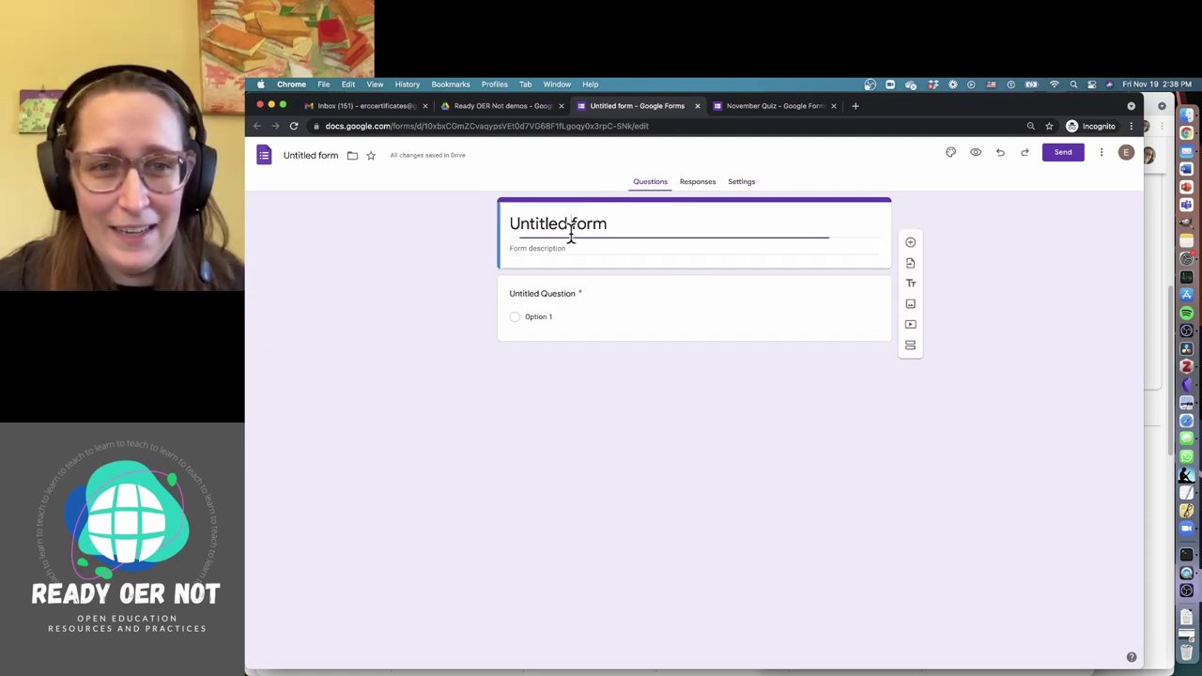
{"action": "key", "text": "super+a"}
{"action": "type", "text": "Nov"}
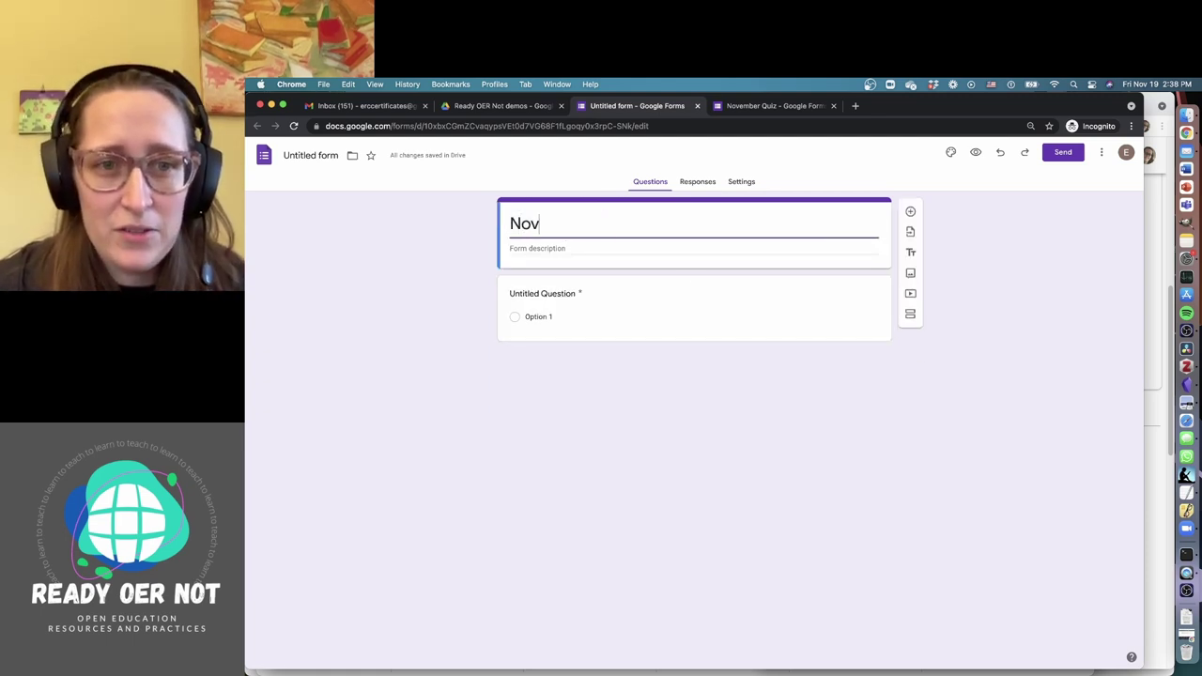
{"action": "type", "text": "ember Q"}
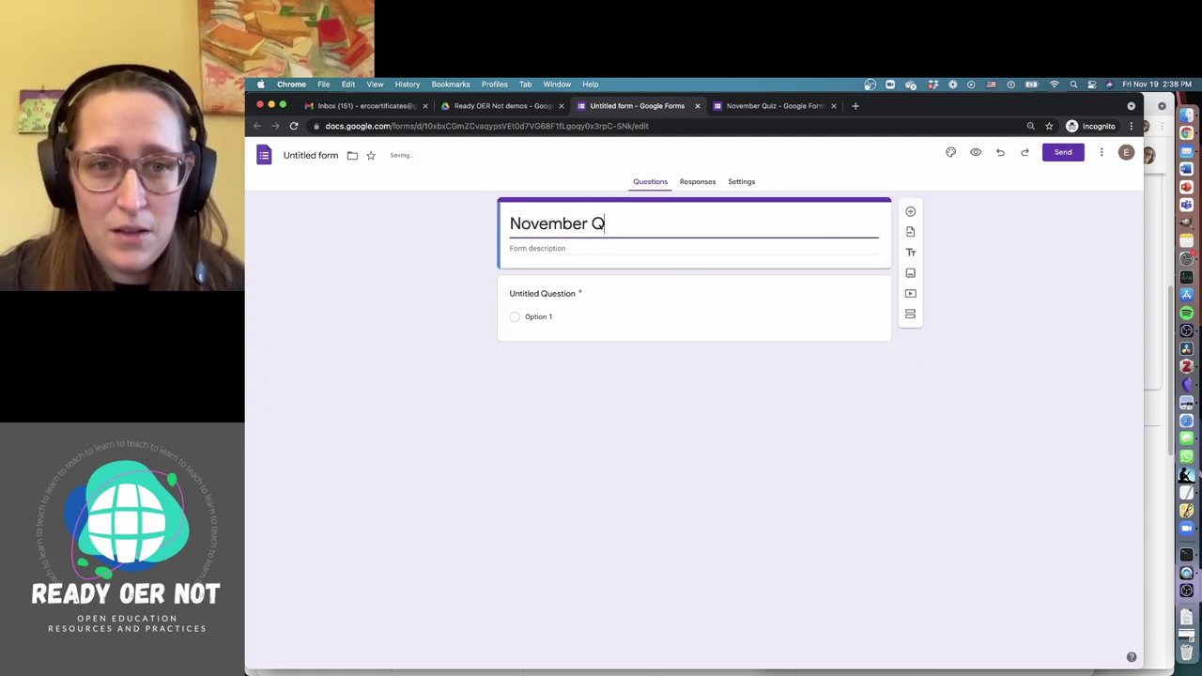
{"action": "type", "text": "uiz (2)"}
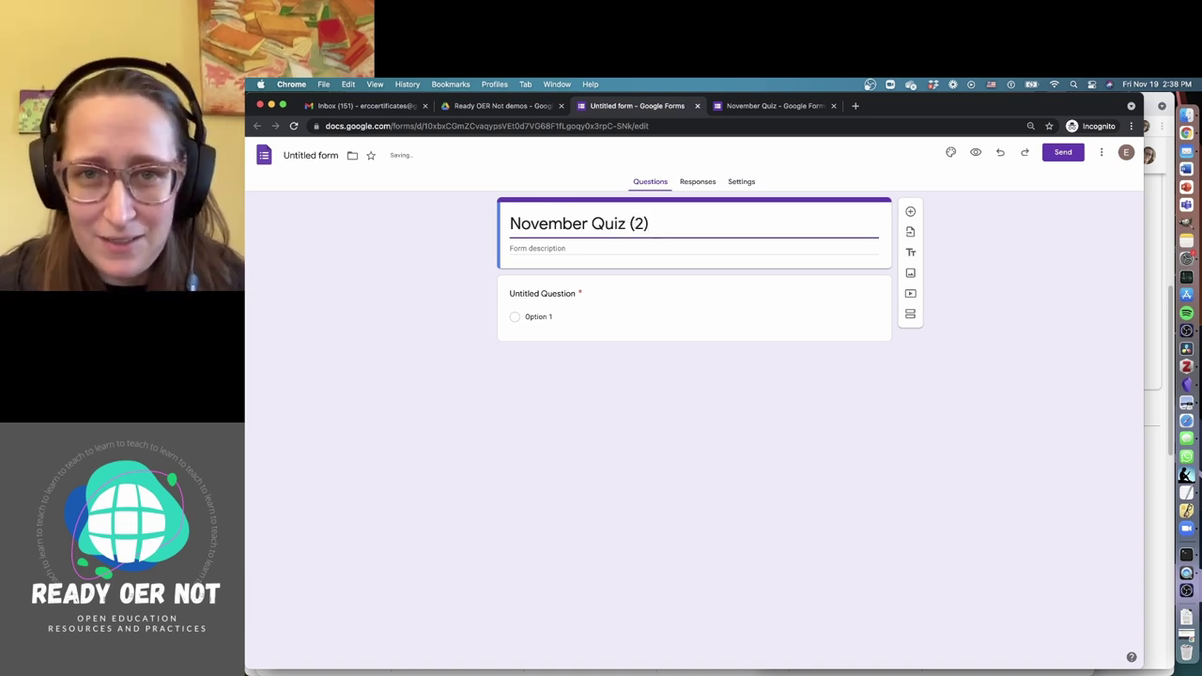
- Add the description 'Remember you need to complete this form b times, to get me three questions.'
{"action": "left_click", "coordinate": [722, 247]}
{"action": "left_click", "coordinate": [998, 345]}
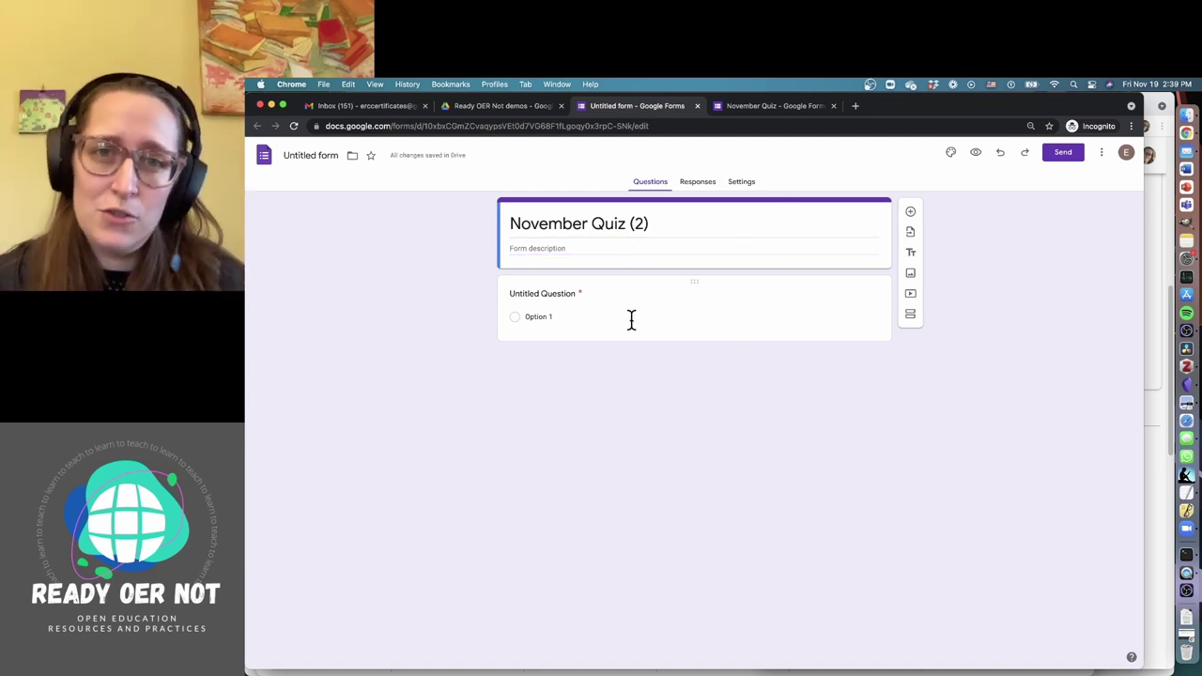
{"action": "left_click", "coordinate": [605, 245]}
{"action": "type", "text": "Remember you need to complete this form b"}
{"action": "type", "text": " times, to get me three questions."}
- Title the first question 'Name'
{"action": "left_click", "coordinate": [563, 313]}
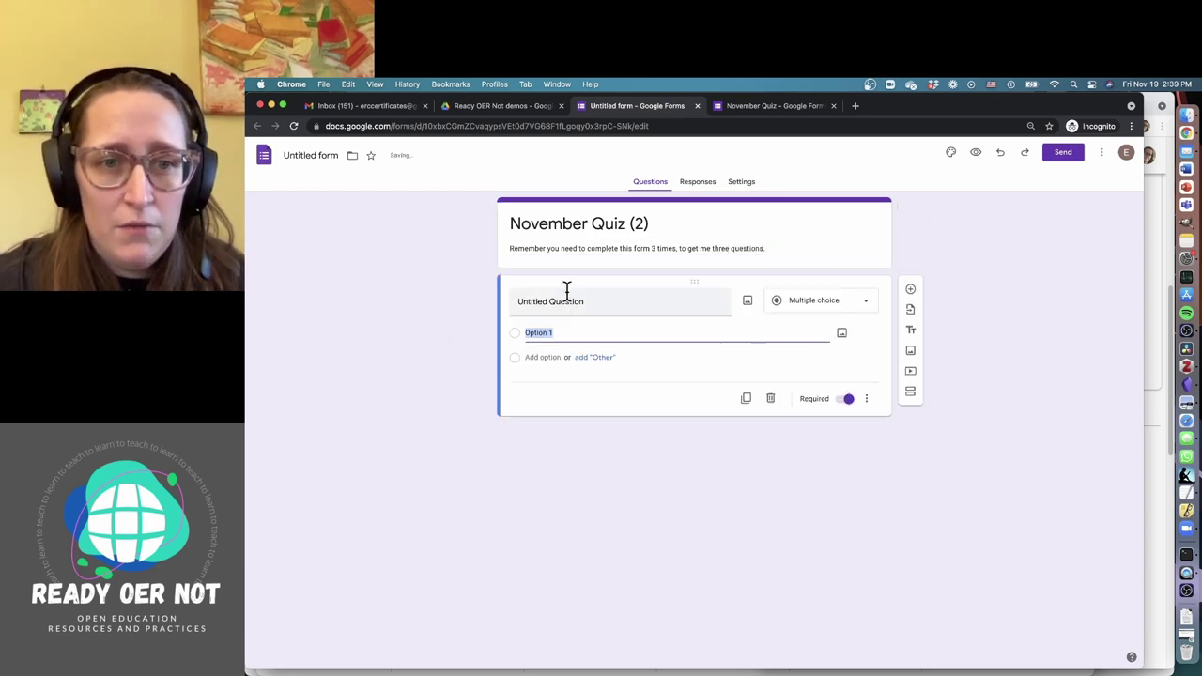
{"action": "left_click", "coordinate": [573, 297]}
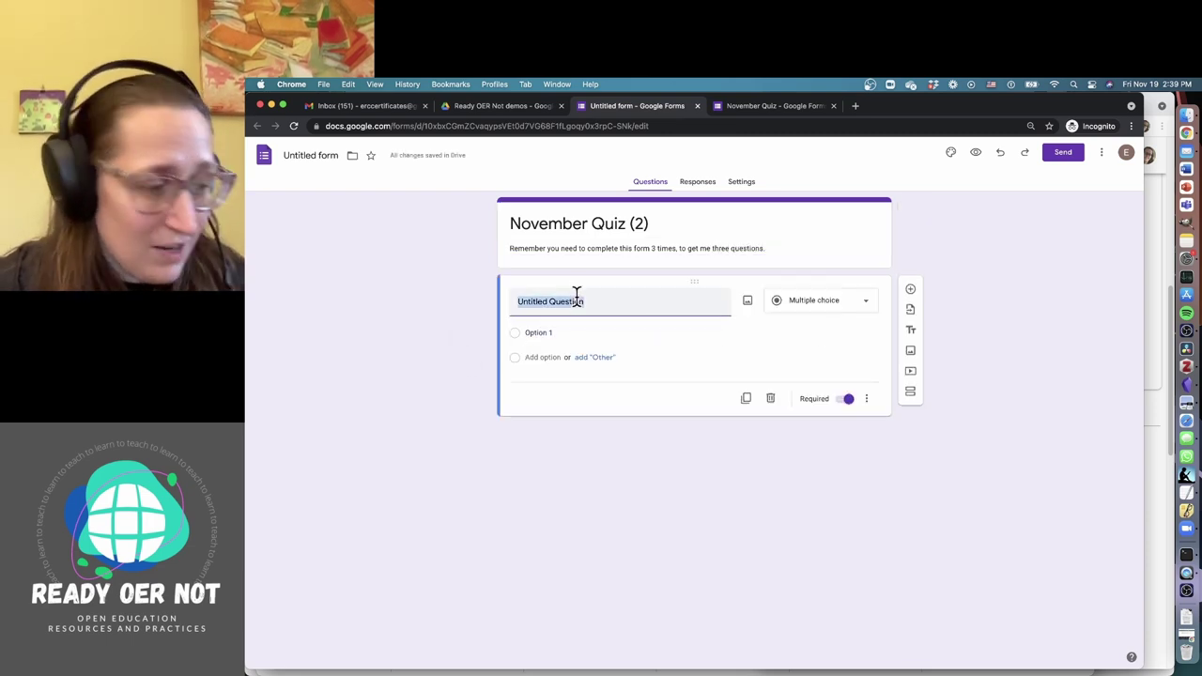
{"action": "type", "text": "Name"}
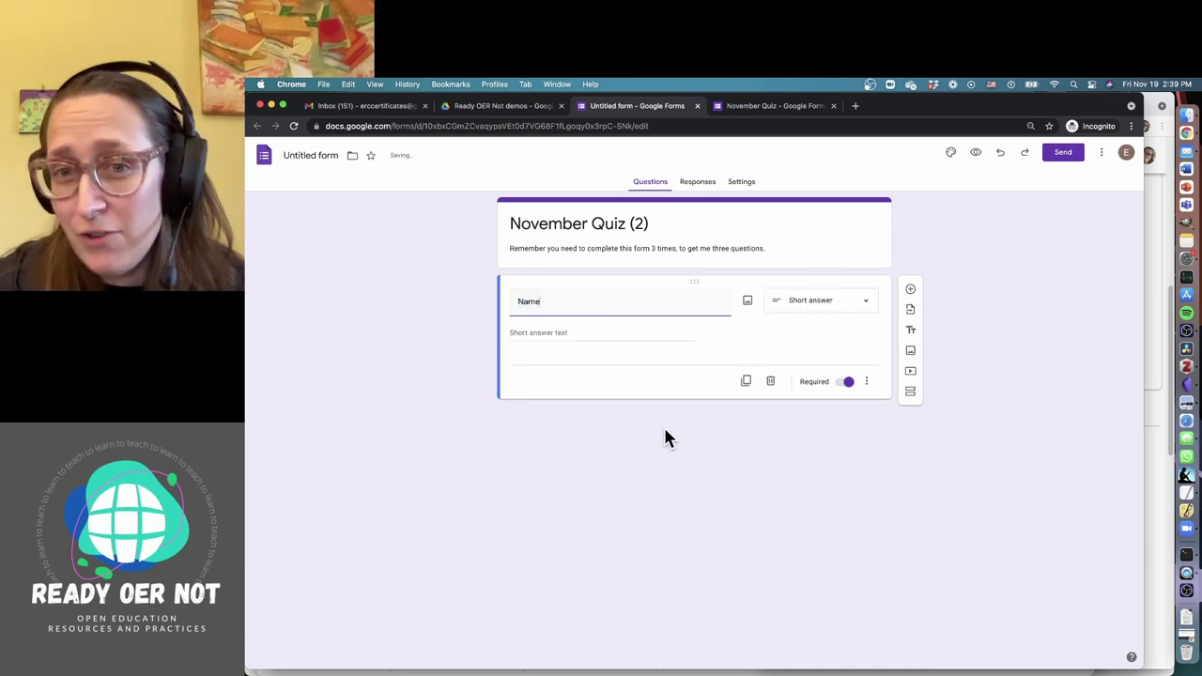
{"action": "left_click", "coordinate": [664, 427]}
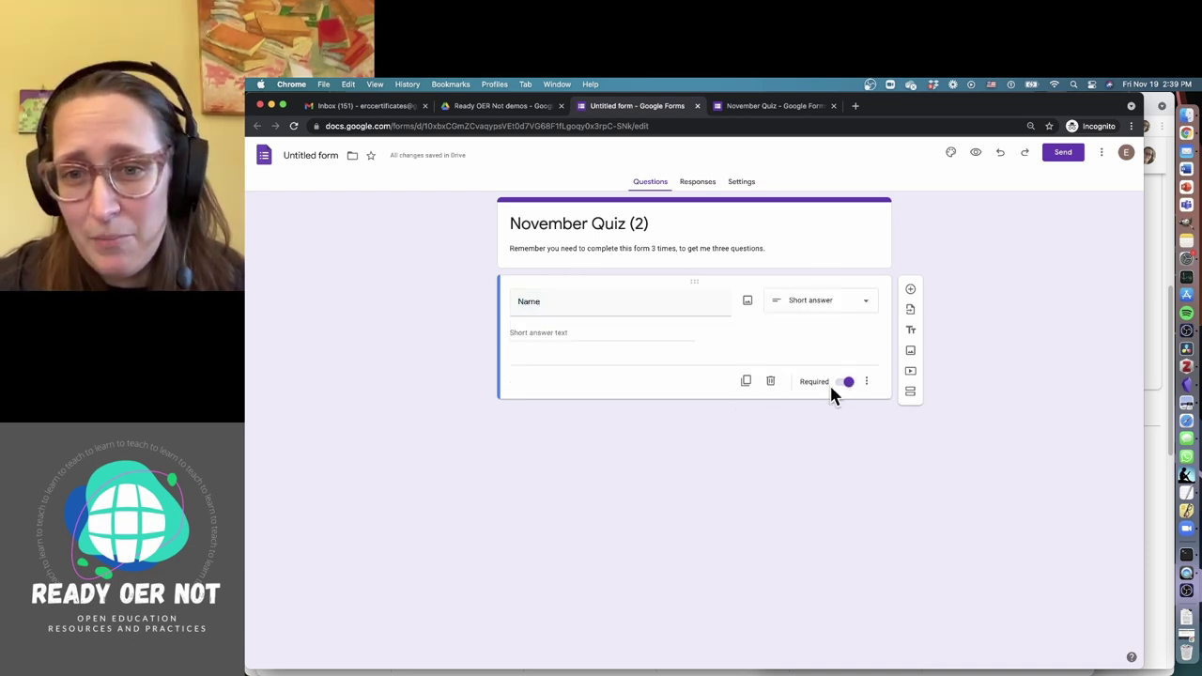
- Add a multiple-choice question titled 'Period'
{"action": "left_click", "coordinate": [909, 288]}
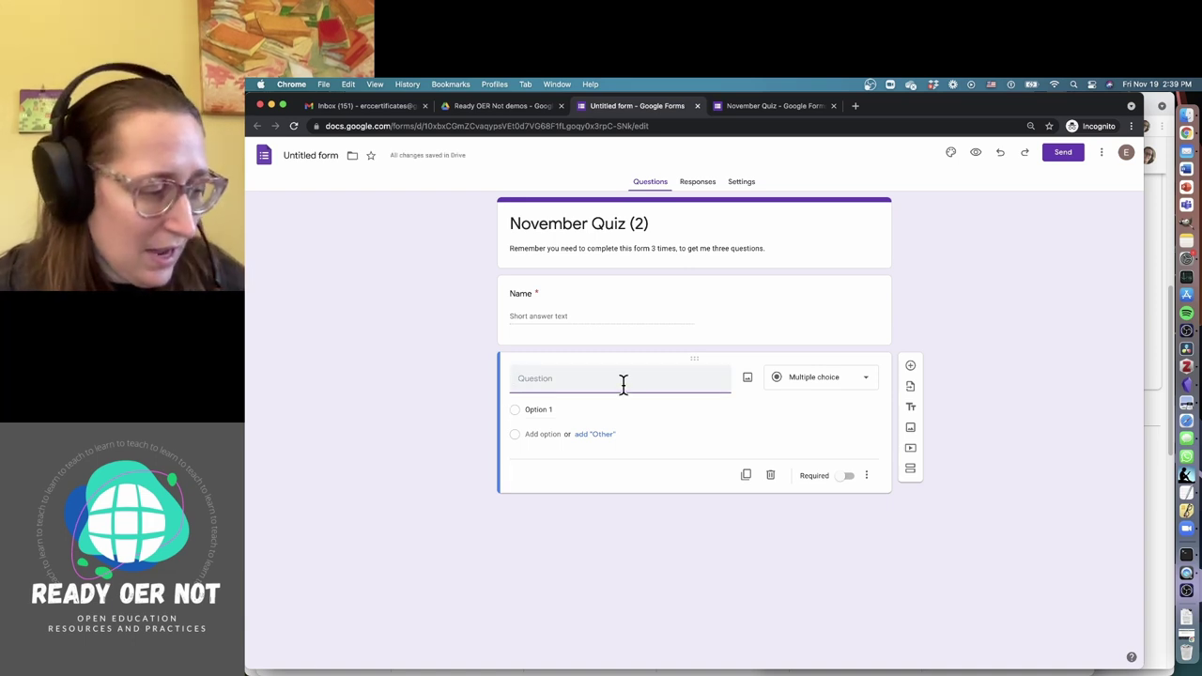
{"action": "type", "text": "Peroid"}
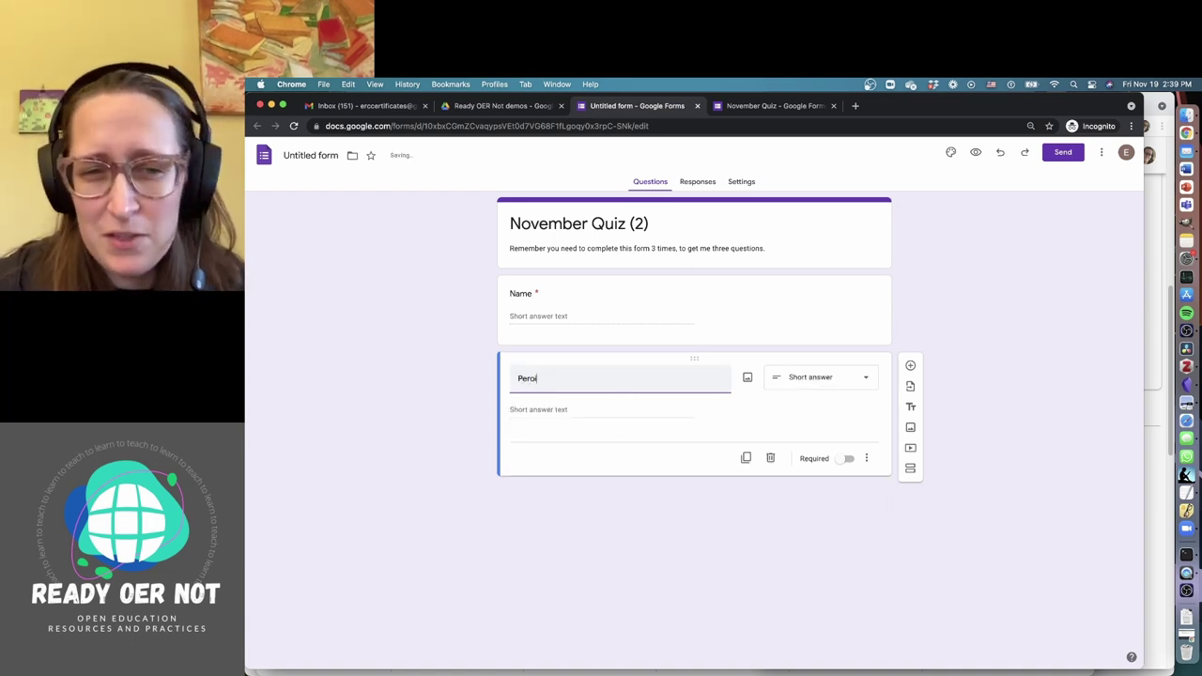
{"action": "key", "text": "BackSpace"}
{"action": "key", "text": "BackSpace"}
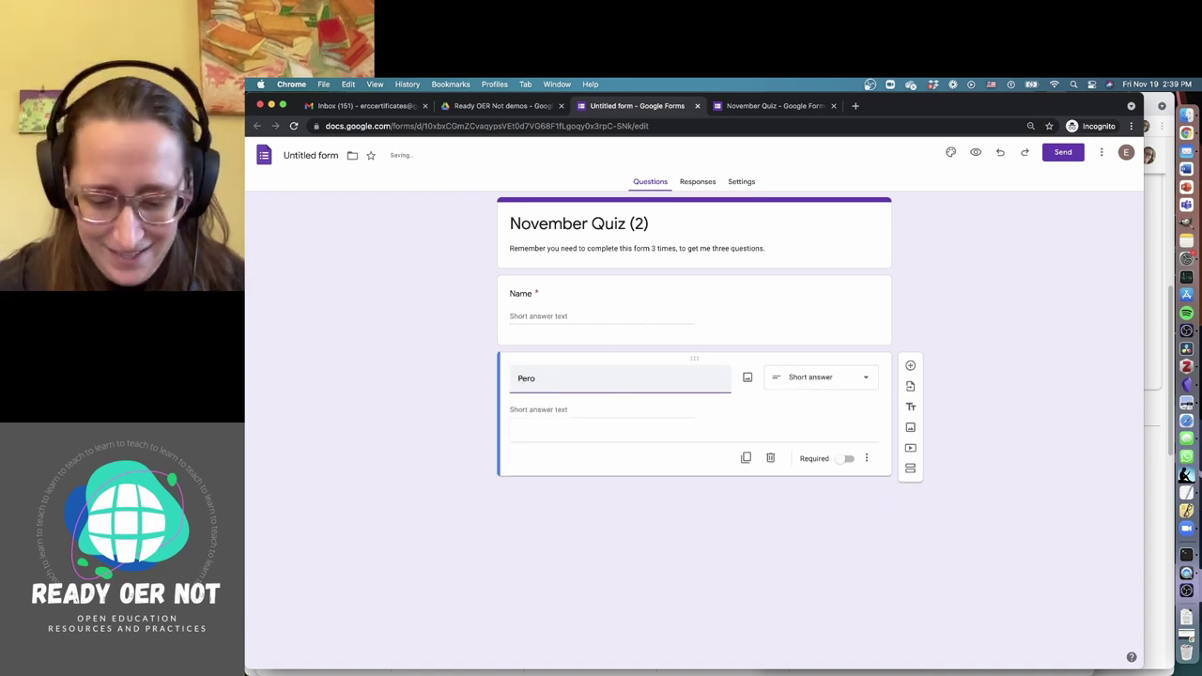
{"action": "type", "text": "iod"}
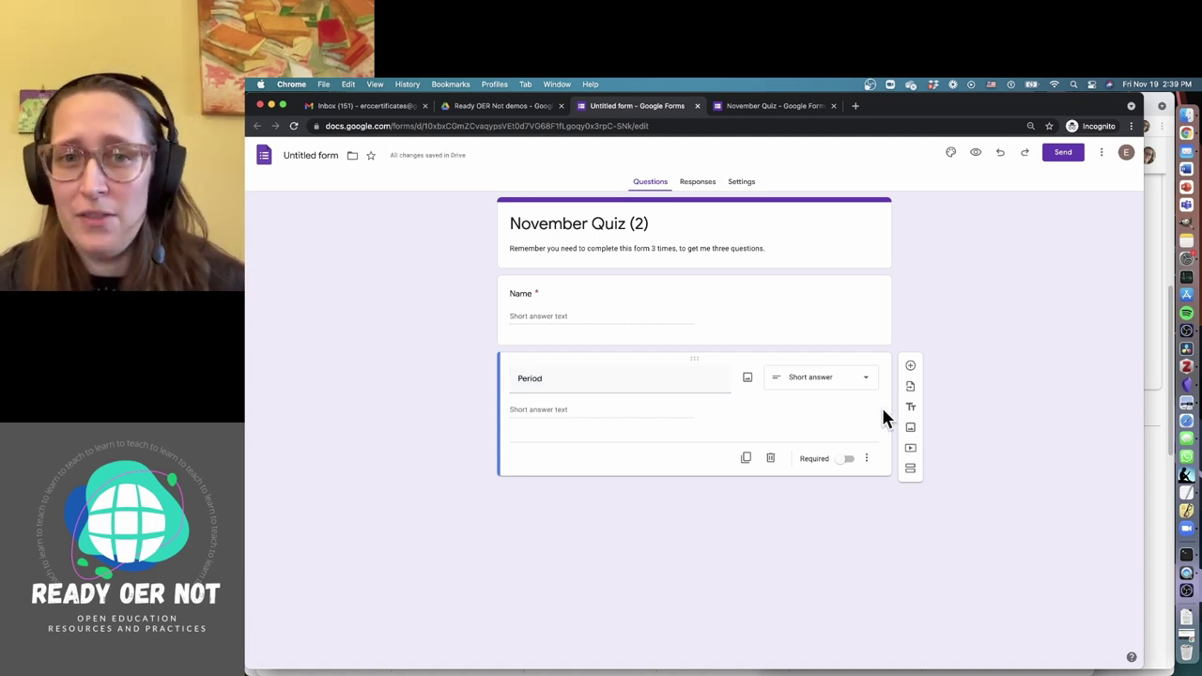
{"action": "left_click", "coordinate": [839, 383]}
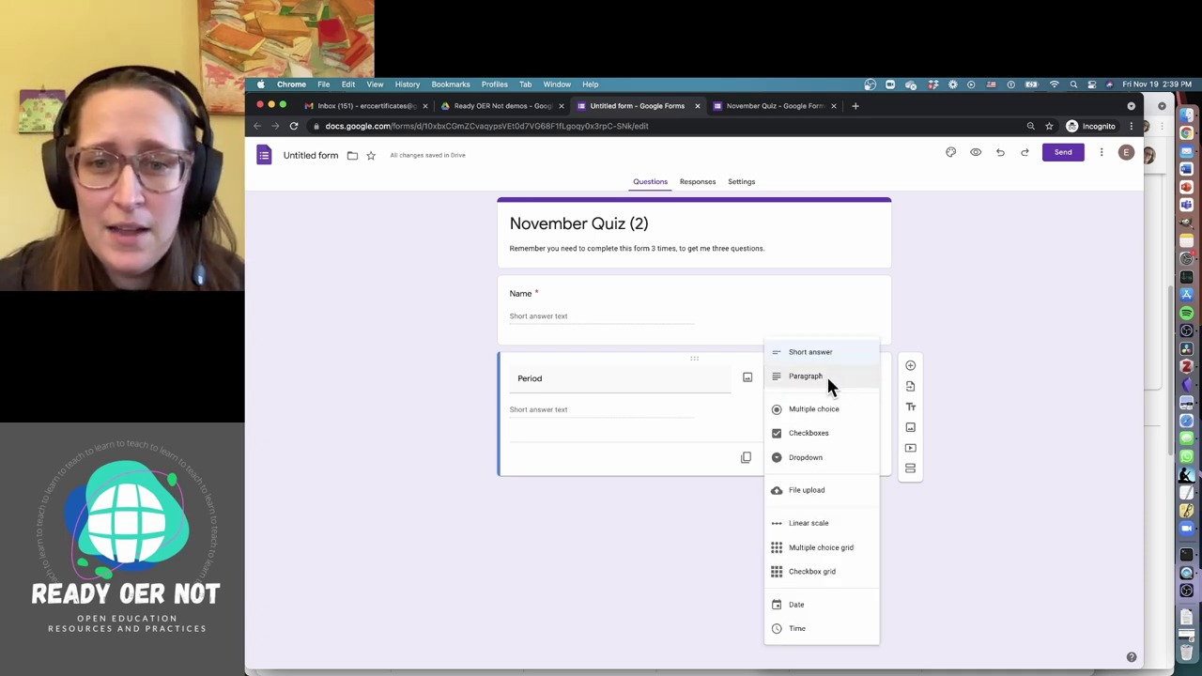
{"action": "left_click", "coordinate": [828, 418]}
- Give the Period question options 1, 2, 3, 4 and 5 in order
{"action": "left_click", "coordinate": [595, 413]}
{"action": "type", "text": "1"}
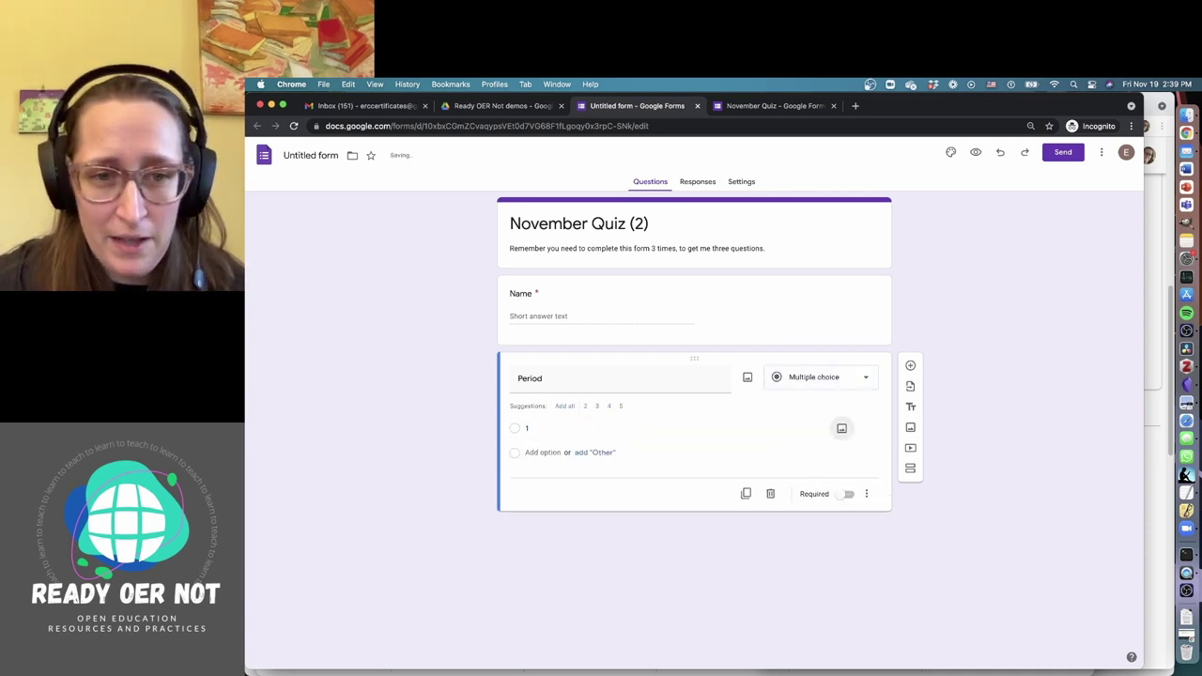
{"action": "left_click", "coordinate": [586, 408]}
{"action": "left_click", "coordinate": [597, 407]}
{"action": "left_click", "coordinate": [565, 407]}
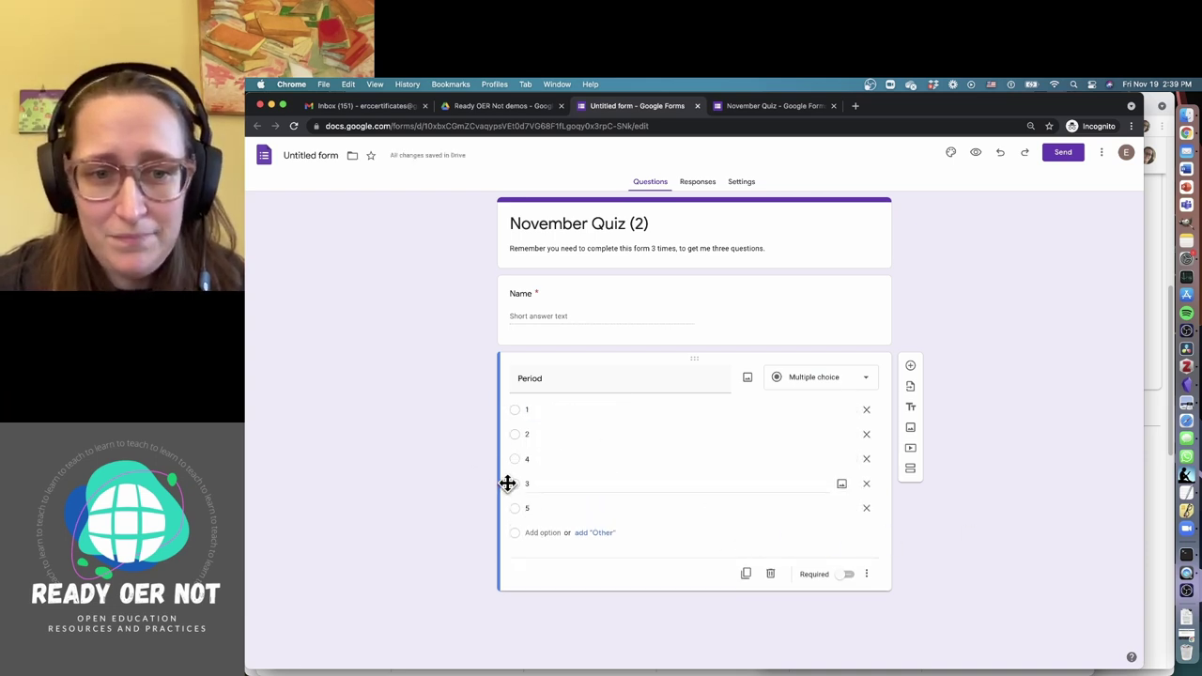
{"action": "left_click_drag", "start_coordinate": [507, 483], "coordinate": [507, 464]}
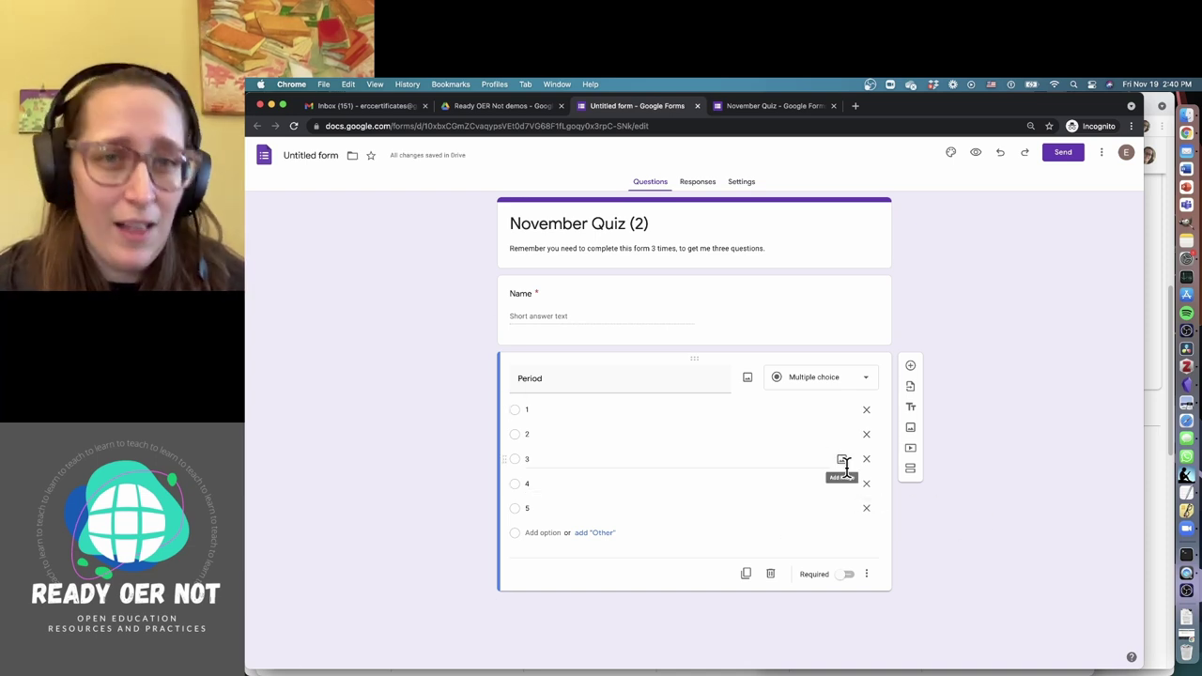
{"action": "left_click", "coordinate": [909, 366]}
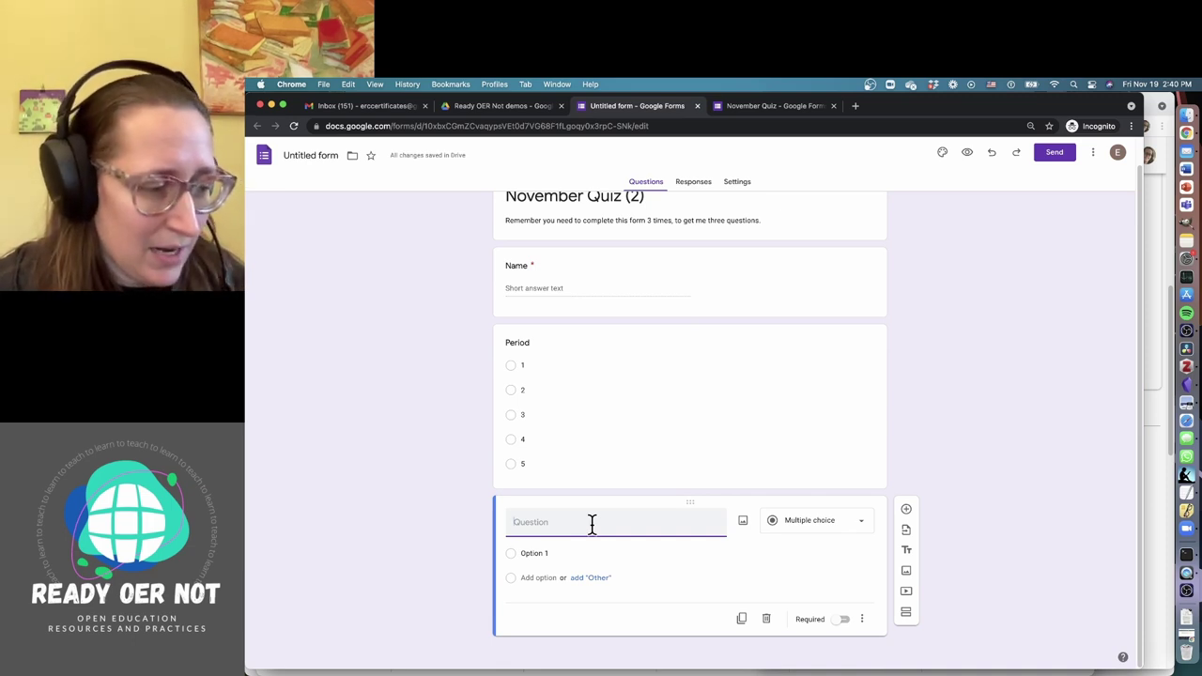
- Add a required short-answer question titled 'Type your question.'
{"action": "type", "text": "Type y"}
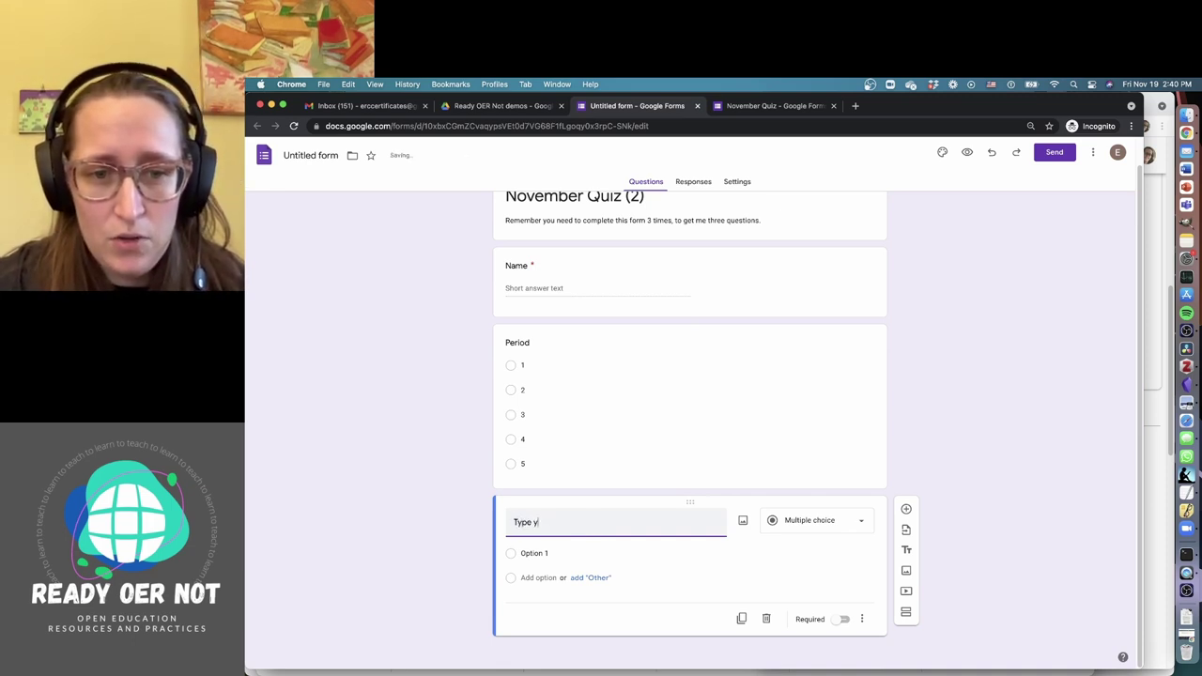
{"action": "type", "text": "our questio"}
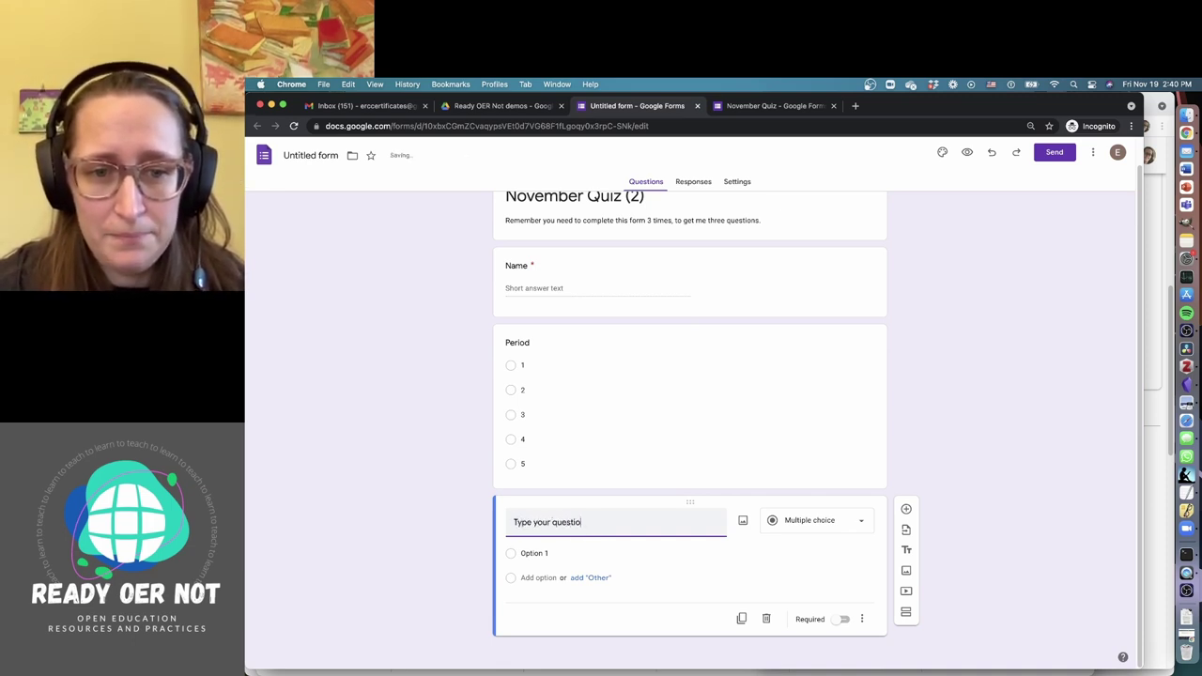
{"action": "type", "text": "n."}
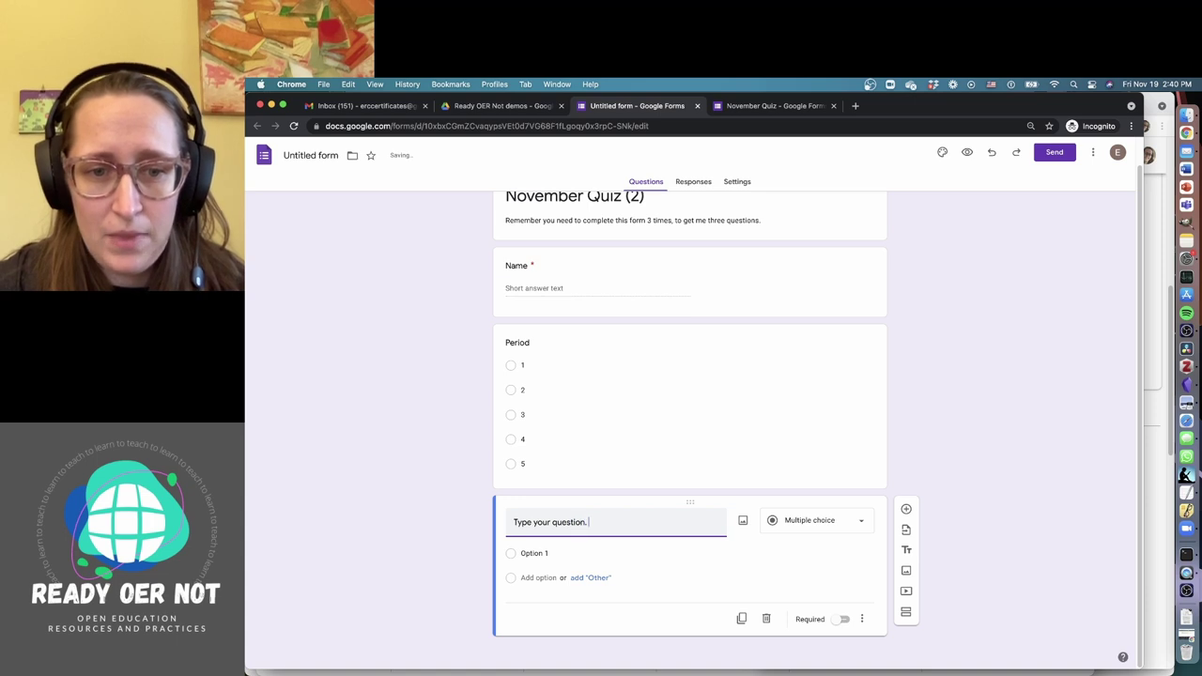
{"action": "left_click", "coordinate": [817, 524]}
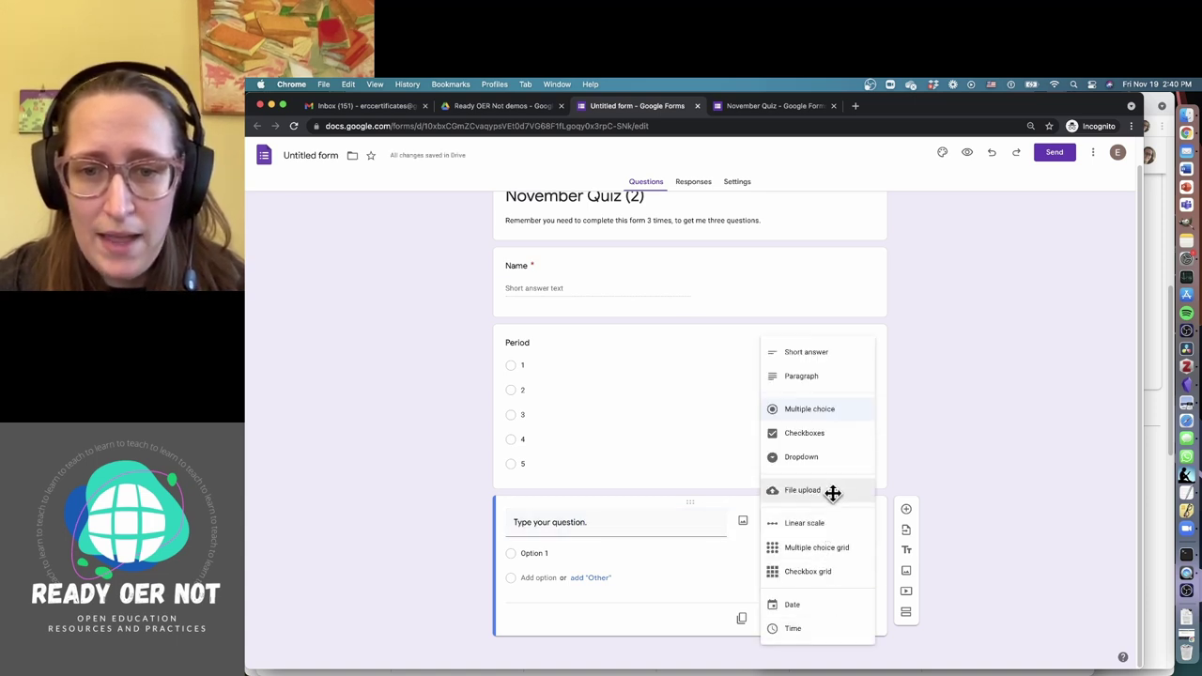
{"action": "left_click", "coordinate": [844, 354]}
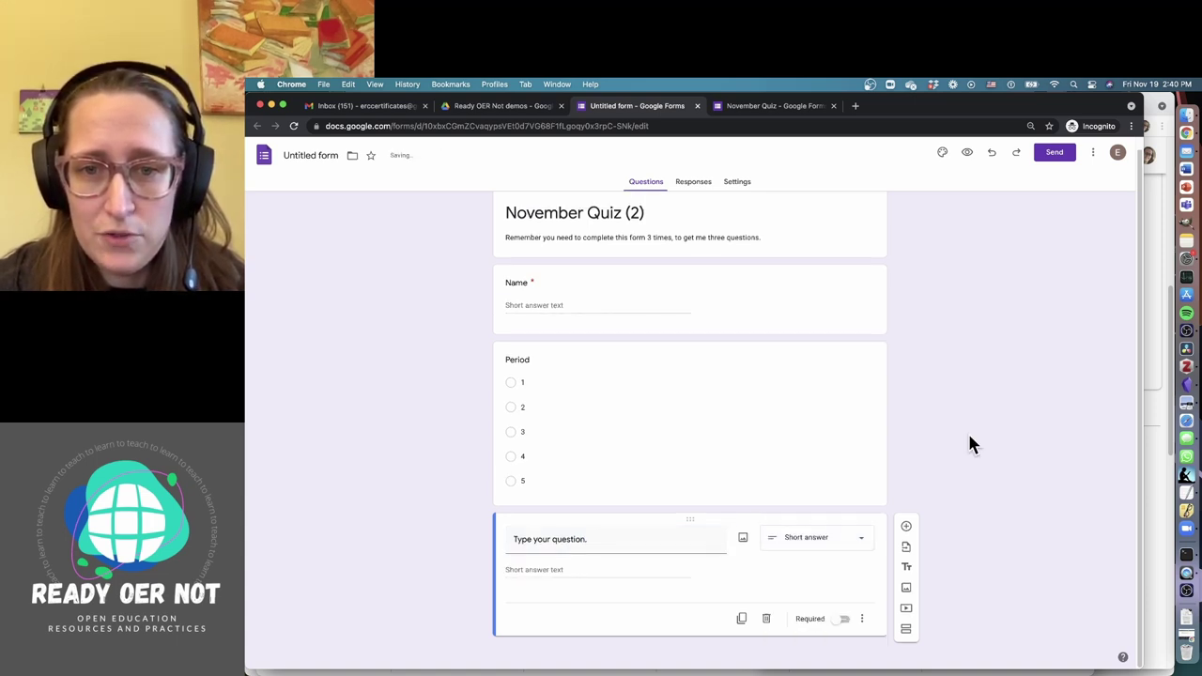
{"action": "left_click", "coordinate": [842, 619]}
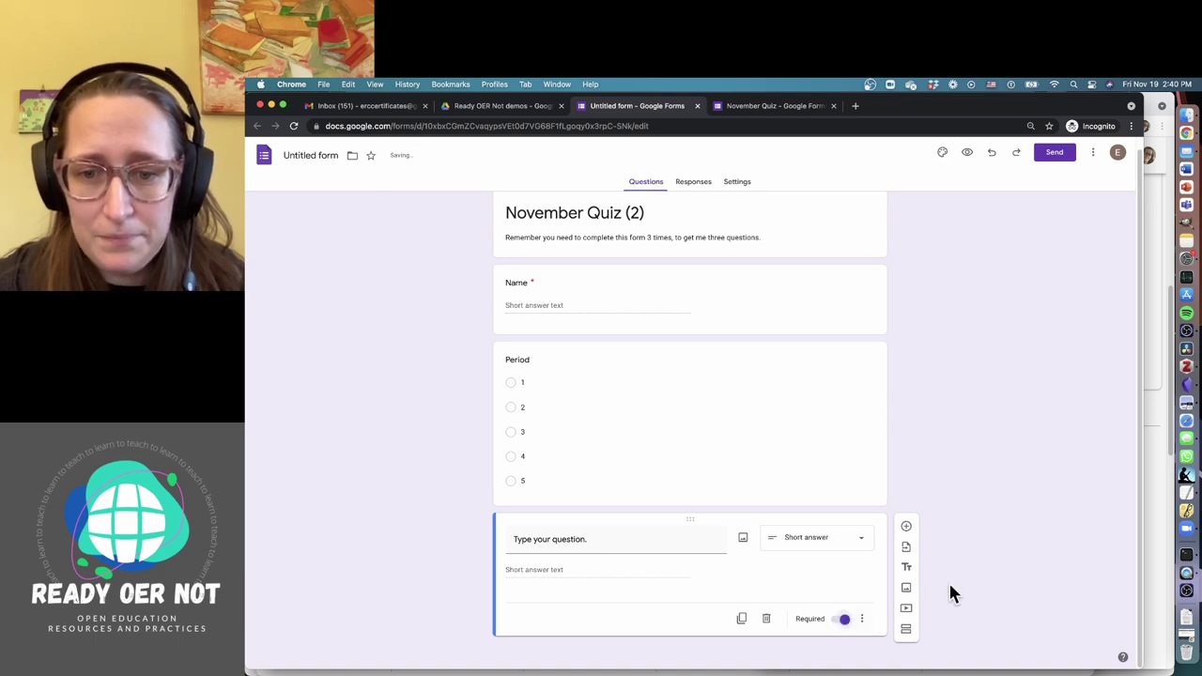
- Add a short-answer question titled 'Answer choice A'
{"action": "left_click", "coordinate": [907, 528]}
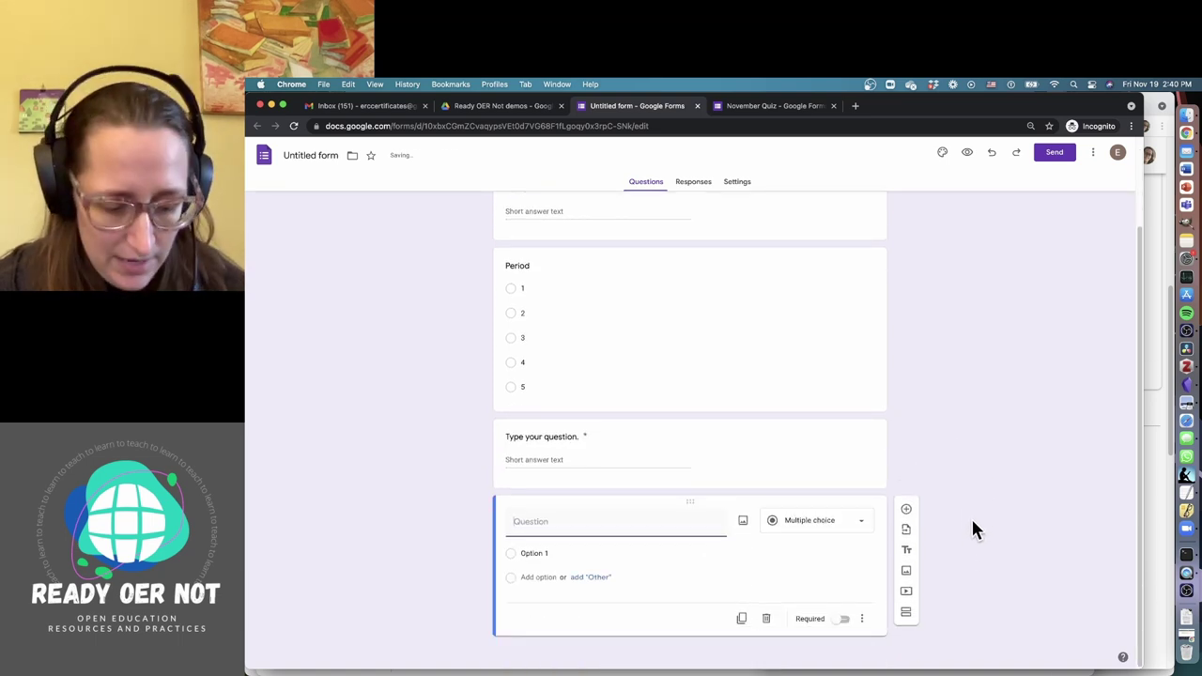
{"action": "type", "text": "Answer"}
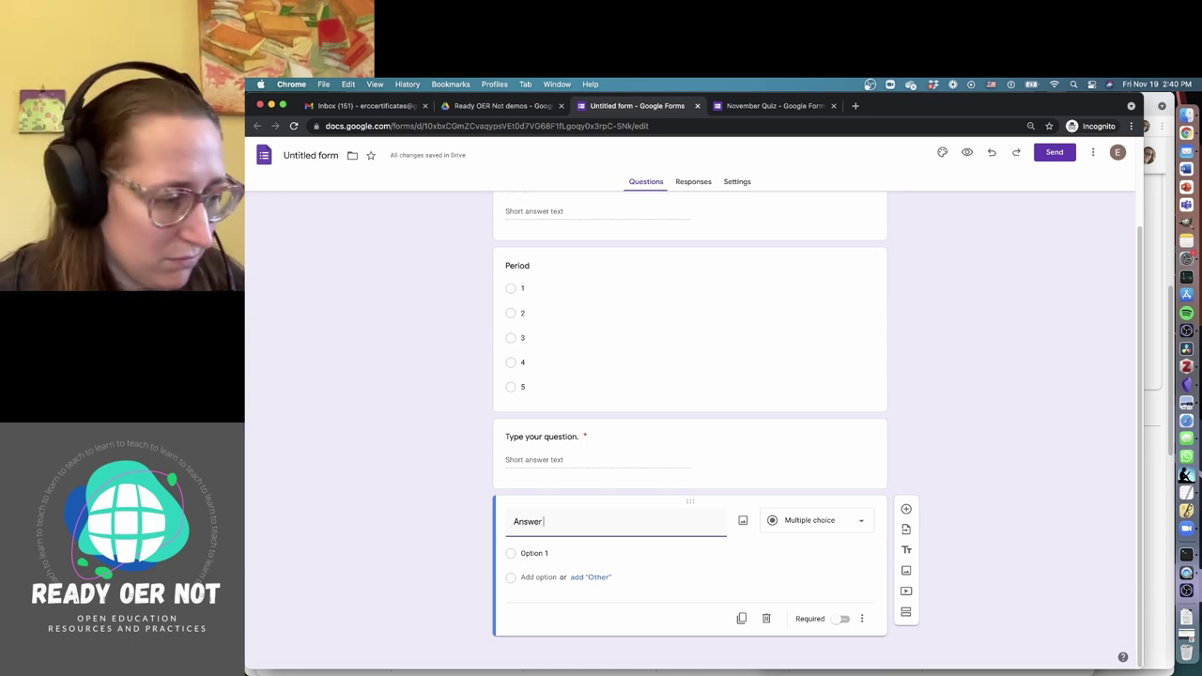
{"action": "type", "text": " choice A"}
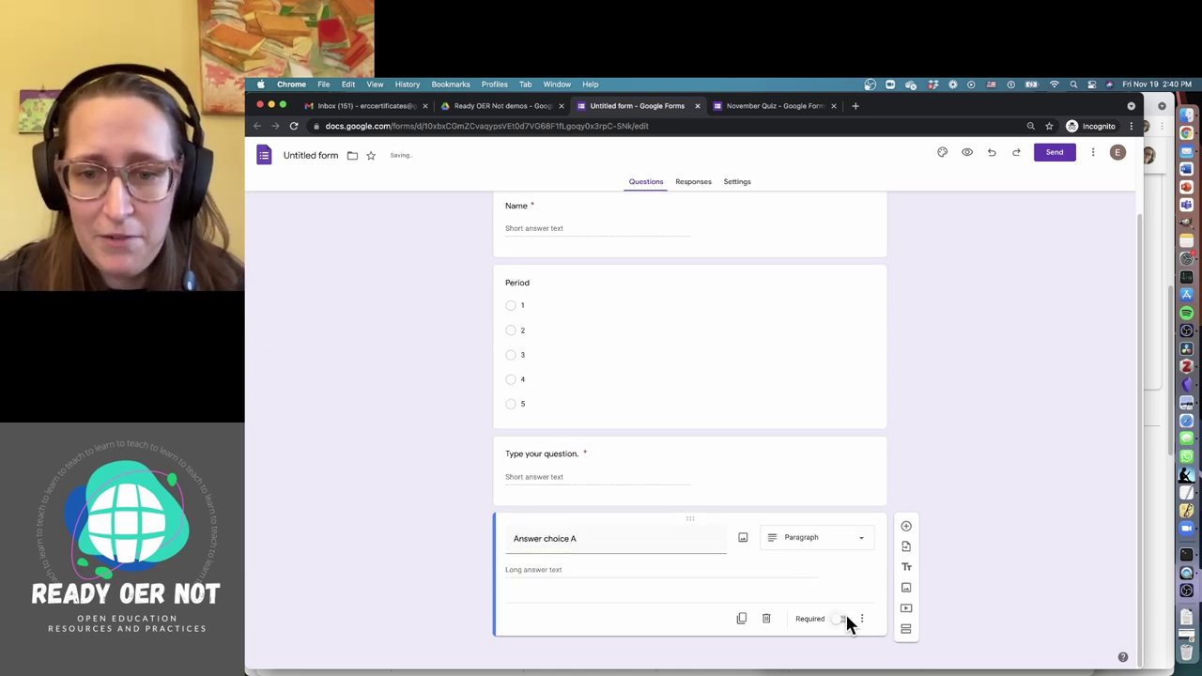
{"action": "left_click", "coordinate": [812, 540]}
{"action": "left_click", "coordinate": [808, 350]}
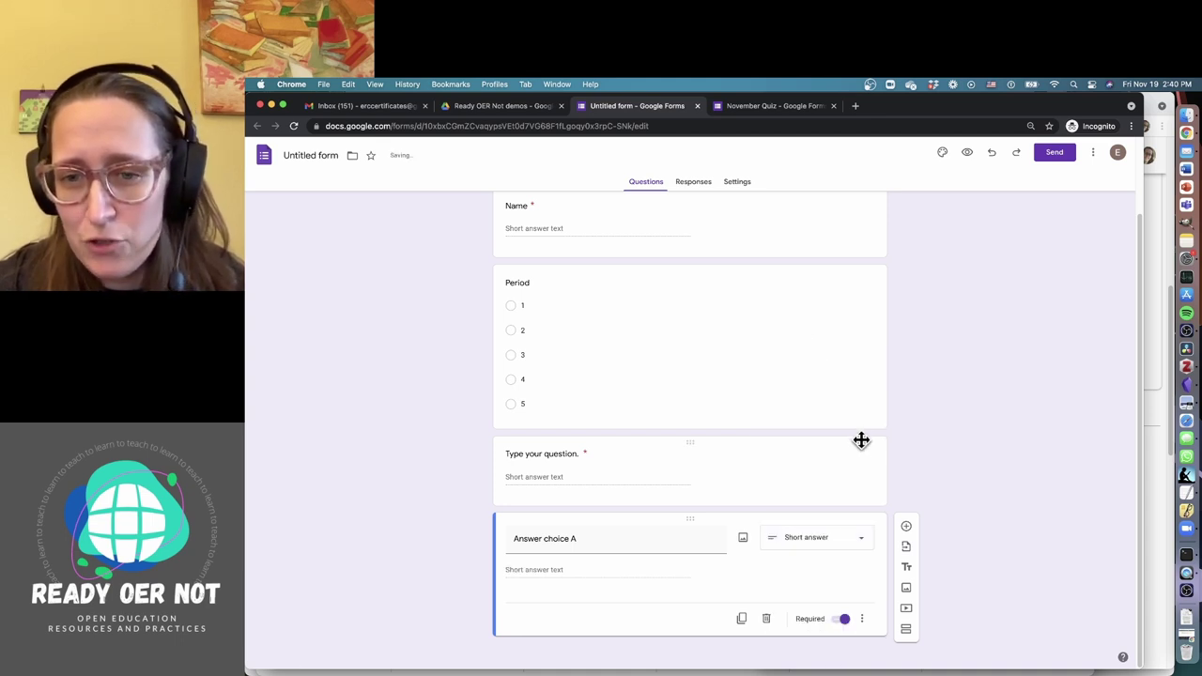
- Change the 'Type your question.' question to a Paragraph question
{"action": "left_click", "coordinate": [826, 471]}
{"action": "left_click", "coordinate": [832, 460]}
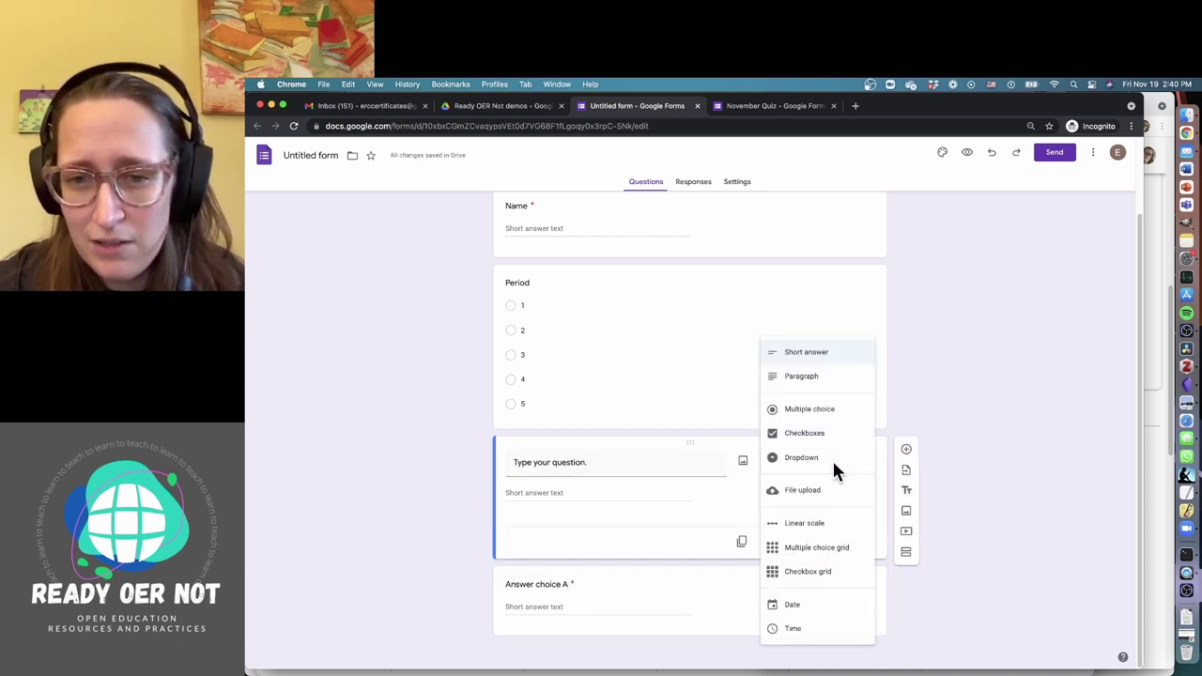
{"action": "left_click", "coordinate": [819, 375]}
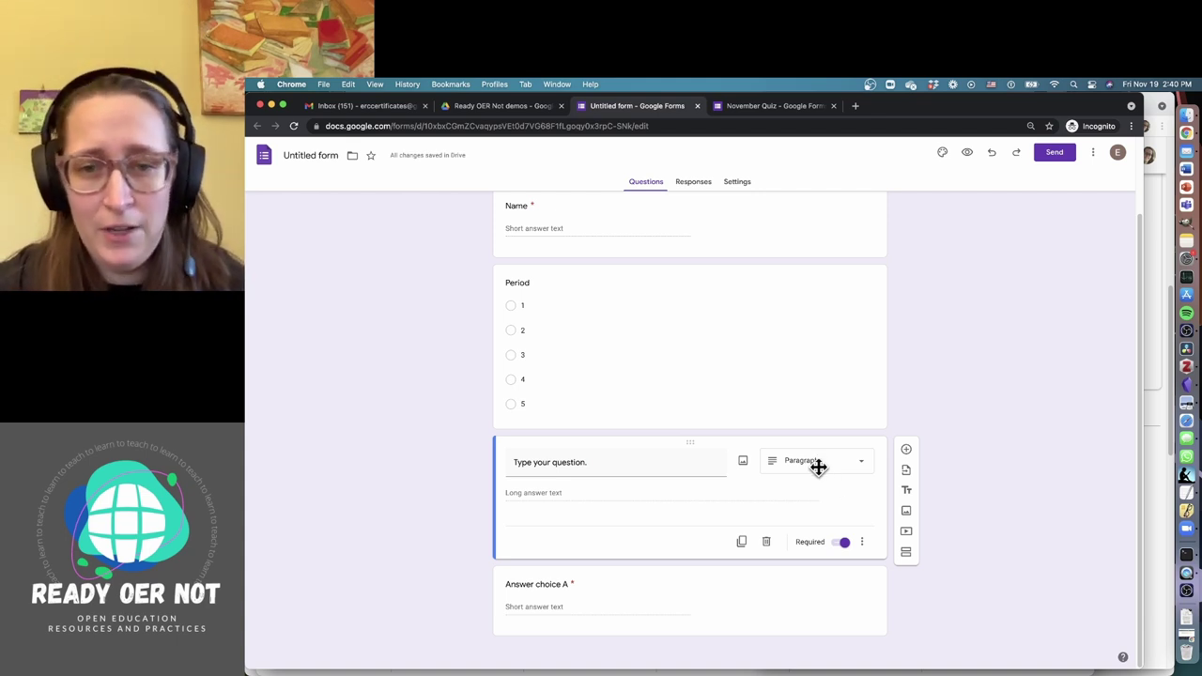
{"action": "left_click", "coordinate": [647, 608]}
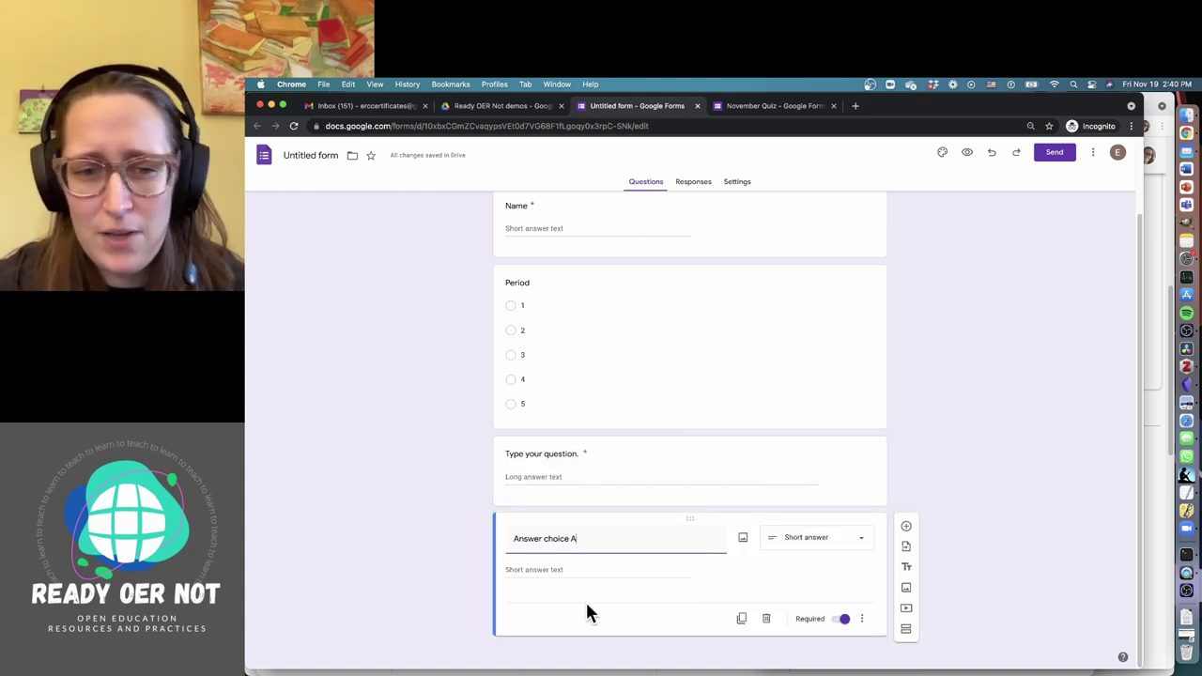
- Duplicate Answer choice A three times, retitling the copies Answer choice B, C and D
{"action": "left_click", "coordinate": [741, 619]}
{"action": "left_click", "coordinate": [611, 540]}
{"action": "key", "text": "BackSpace"}
{"action": "type", "text": "B"}
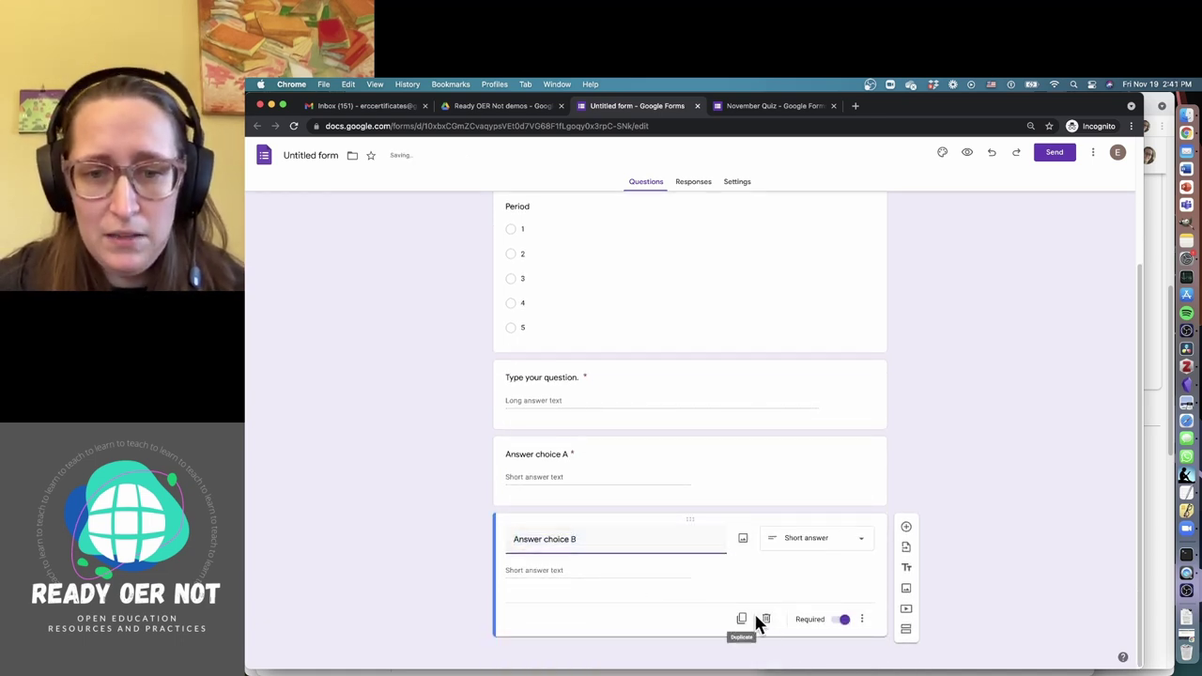
{"action": "left_click", "coordinate": [741, 619]}
{"action": "left_click", "coordinate": [638, 622]}
{"action": "key", "text": "BackSpace"}
{"action": "type", "text": "C"}
{"action": "left_click", "coordinate": [742, 622]}
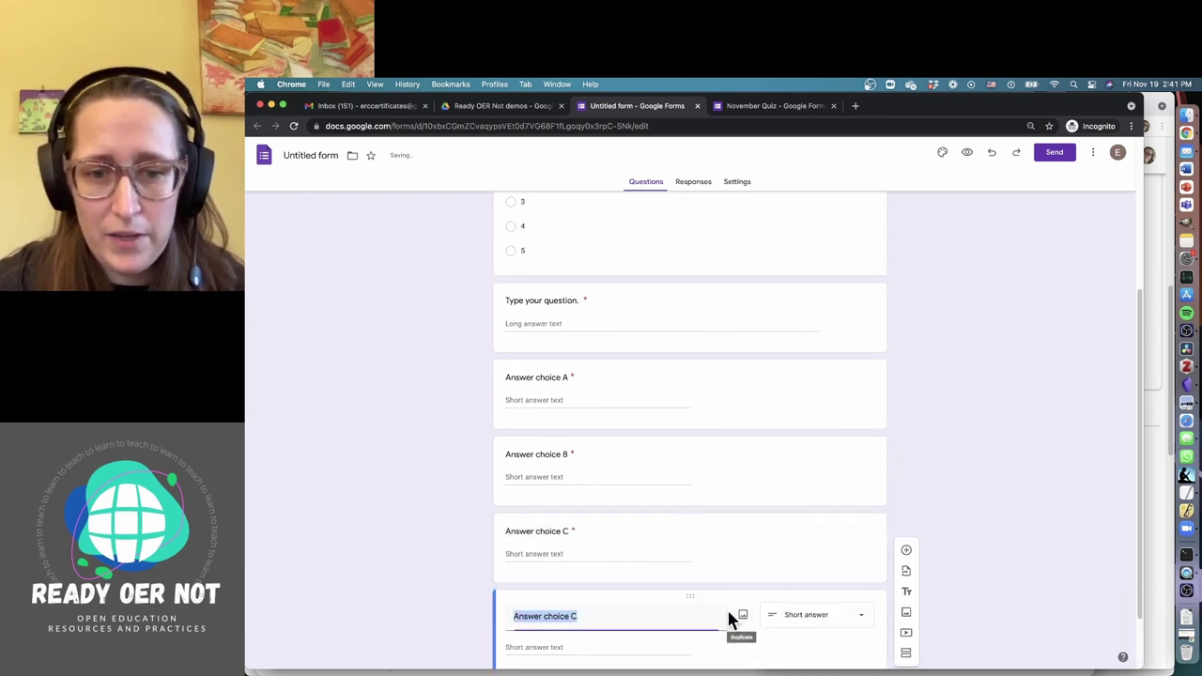
{"action": "left_click", "coordinate": [640, 610]}
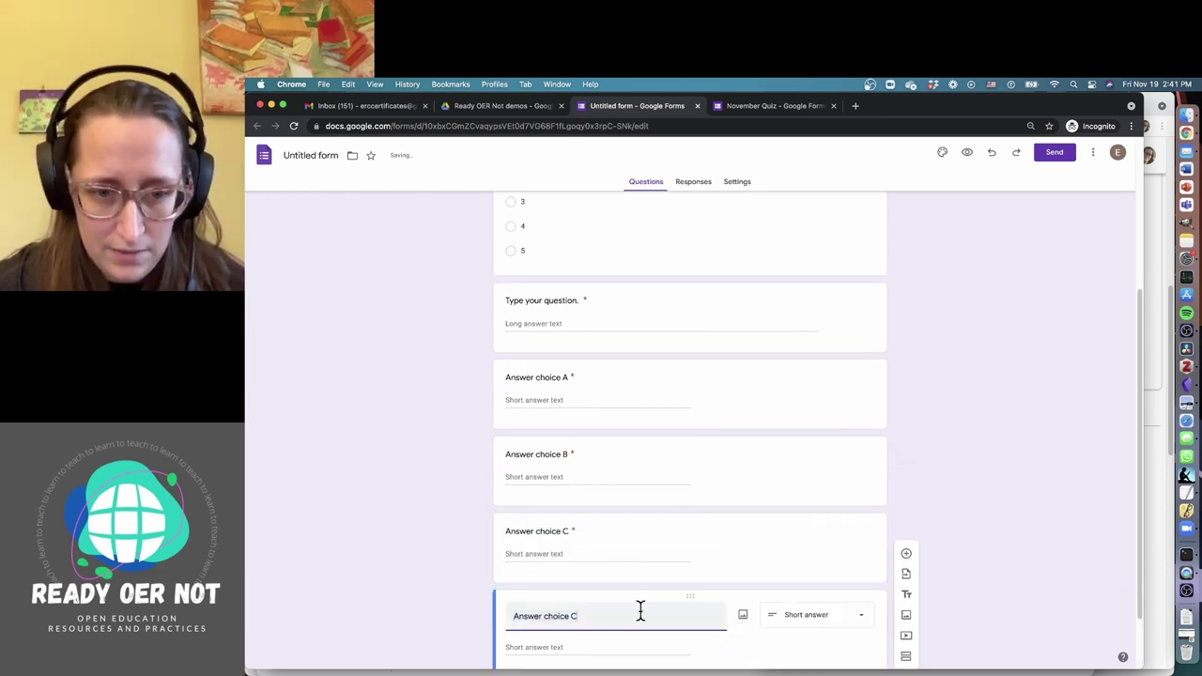
{"action": "key", "text": "BackSpace"}
{"action": "type", "text": "D"}
{"action": "left_click", "coordinate": [981, 497]}
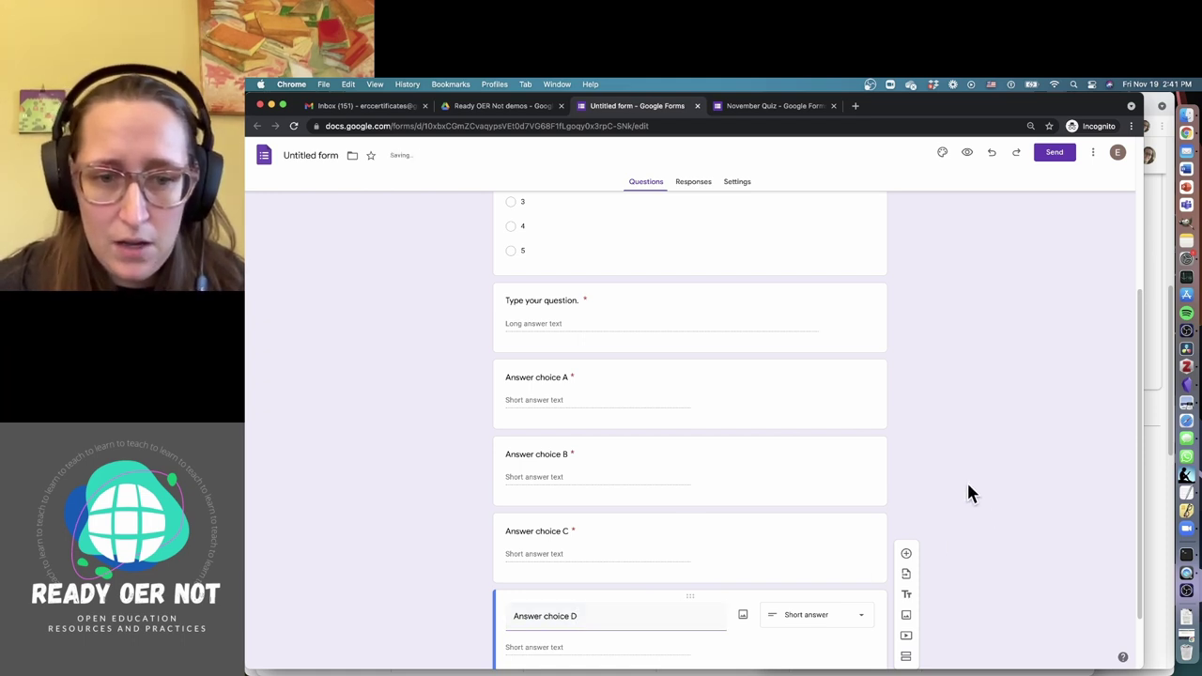
{"action": "scroll", "coordinate": [965, 474], "scroll_direction": "down", "scroll_amount": 2}
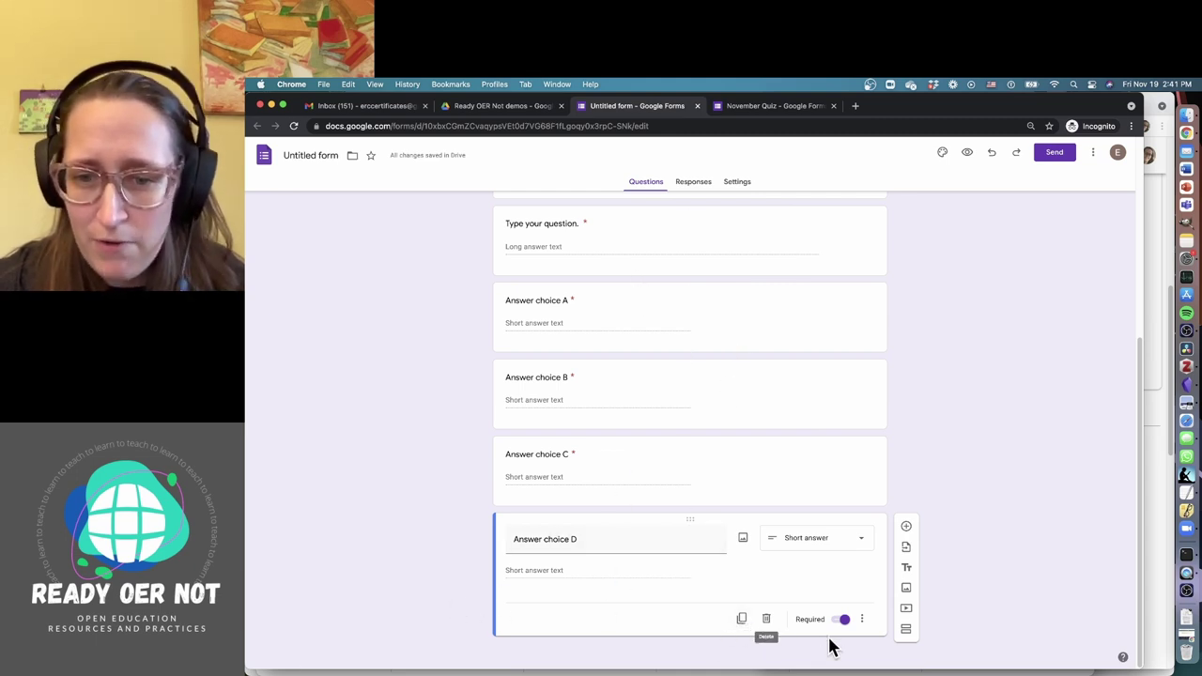
- Make the Period question required
{"action": "scroll", "coordinate": [958, 413], "scroll_direction": "up", "scroll_amount": 5}
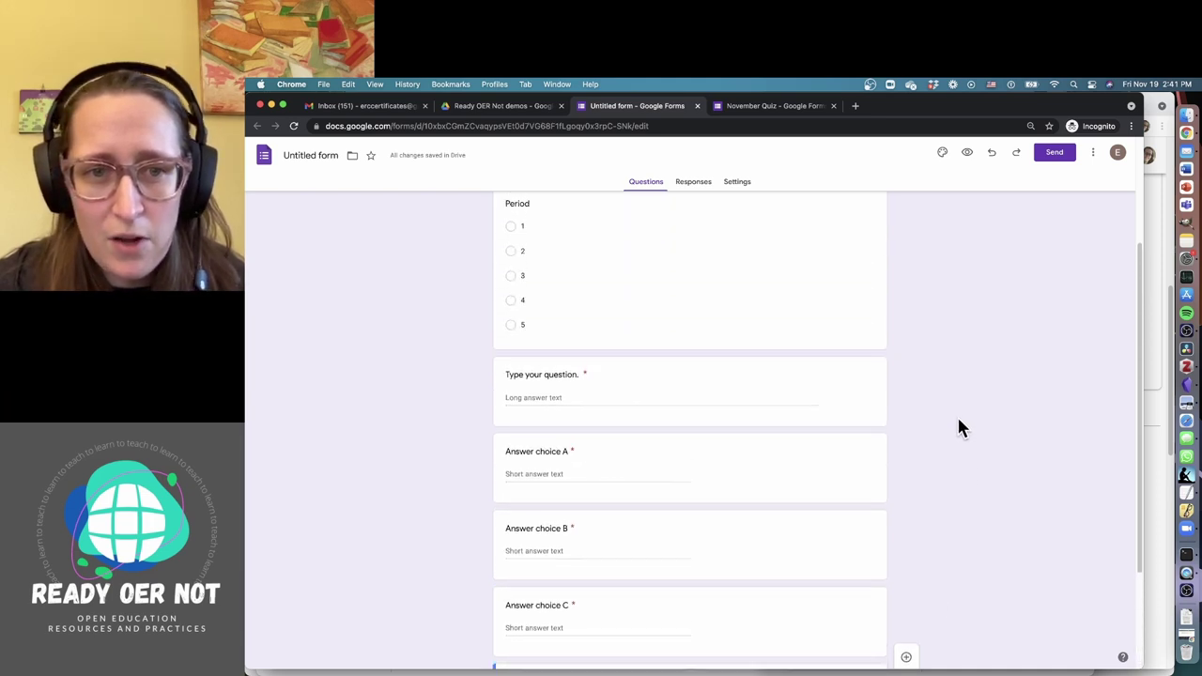
{"action": "left_click", "coordinate": [826, 438]}
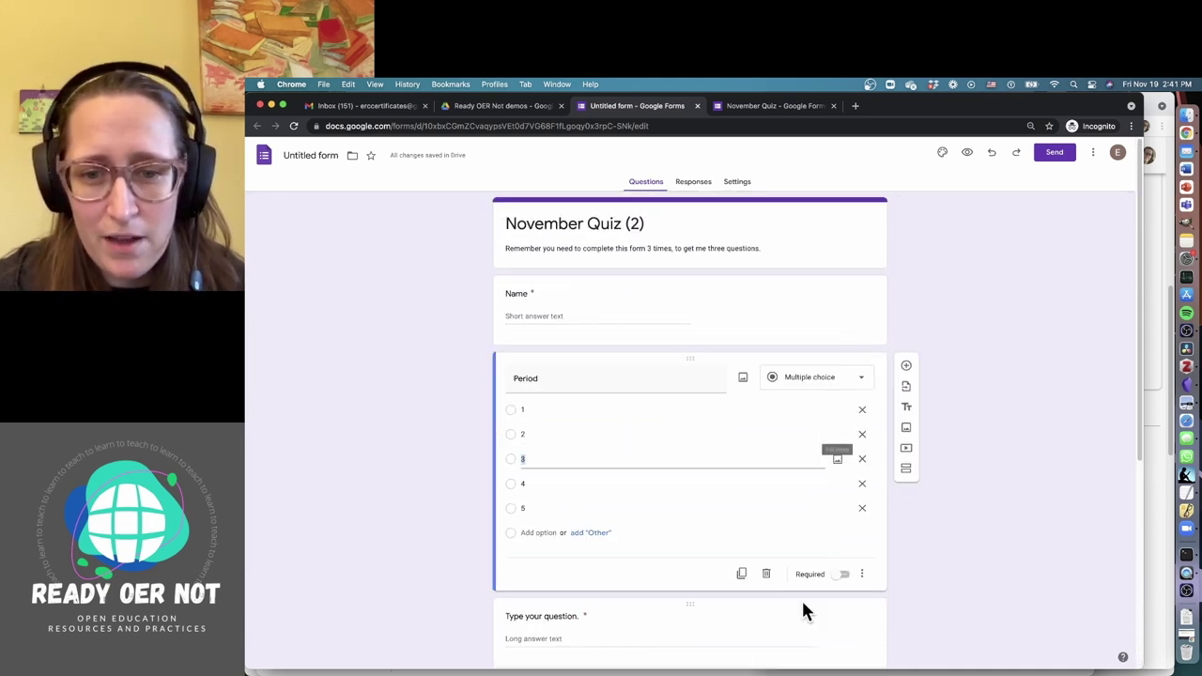
{"action": "left_click", "coordinate": [842, 573]}
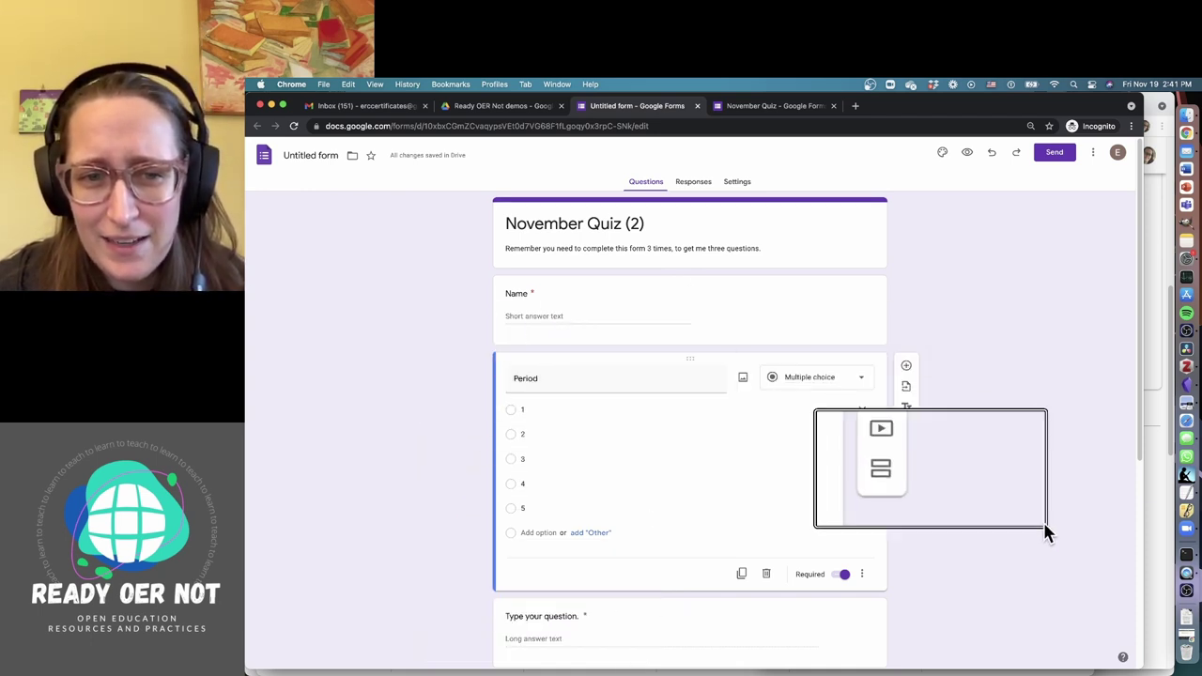
- Select the Name question and edit its title
{"action": "left_click", "coordinate": [750, 301]}
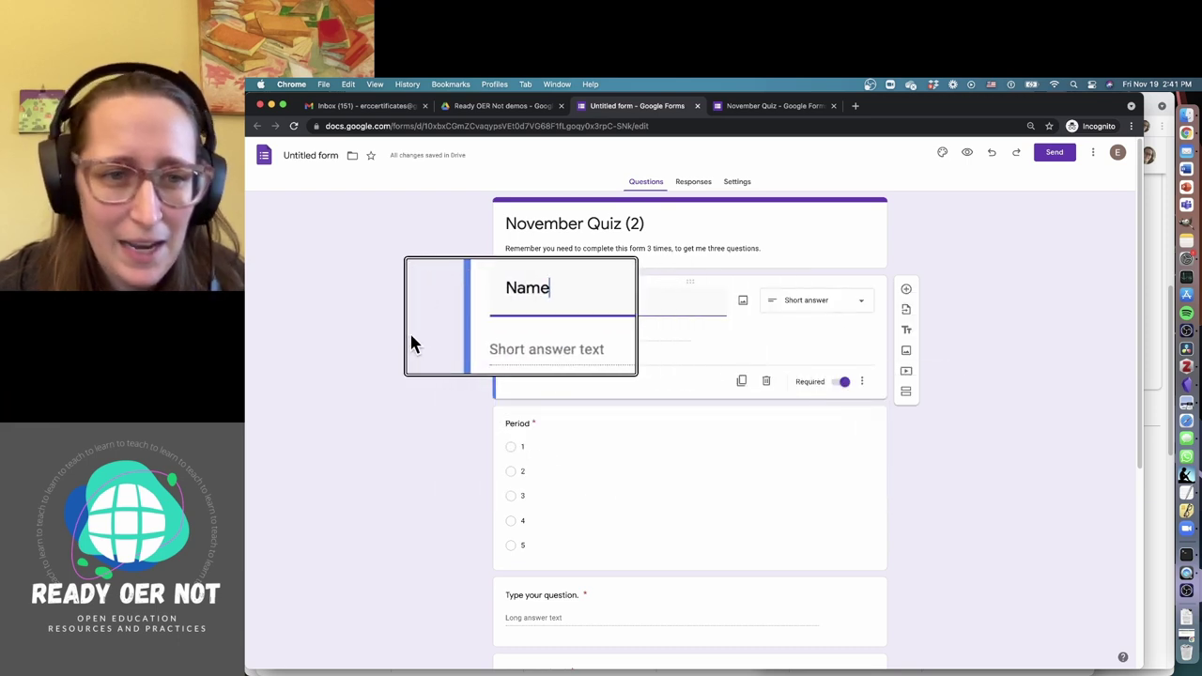
{"action": "left_click", "coordinate": [704, 303]}
{"action": "left_click", "coordinate": [976, 302]}
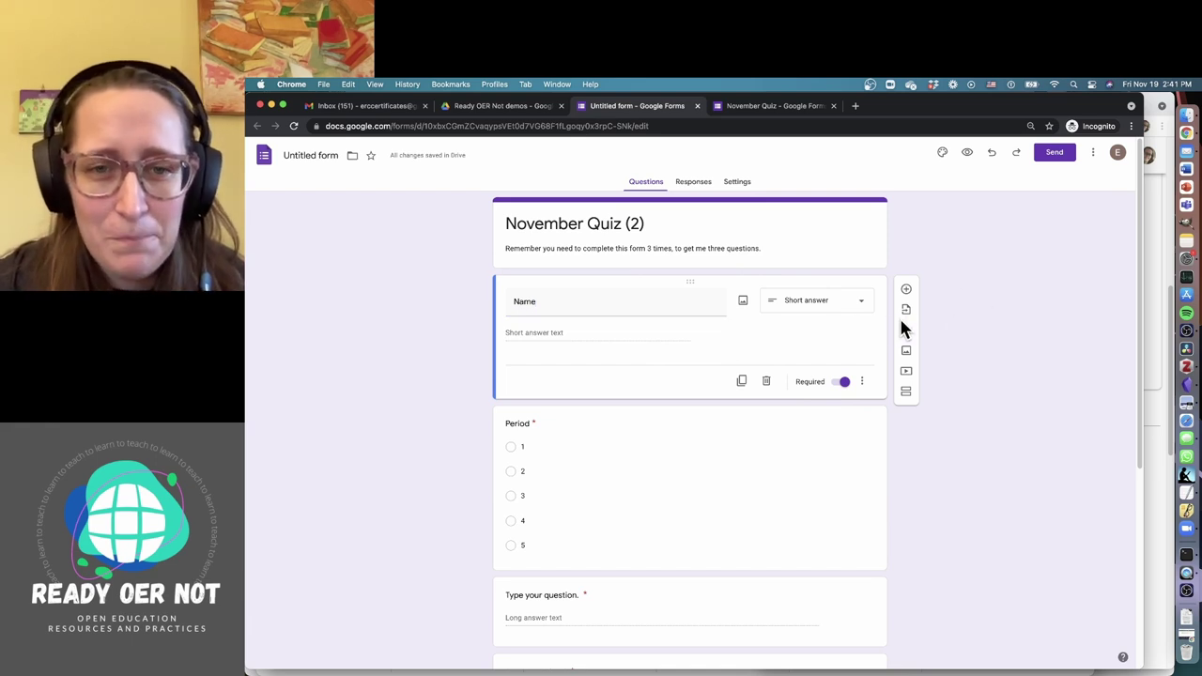
- Open the form's Settings page and scroll down to the Defaults section
{"action": "left_click", "coordinate": [691, 182]}
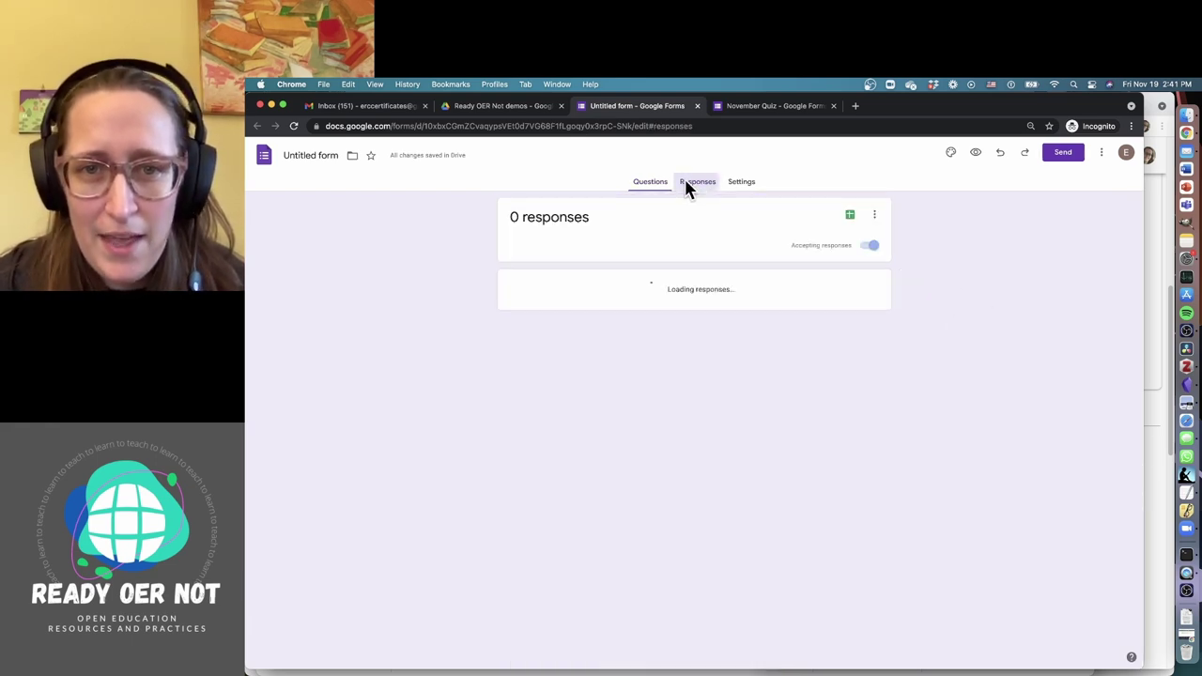
{"action": "left_click", "coordinate": [737, 182]}
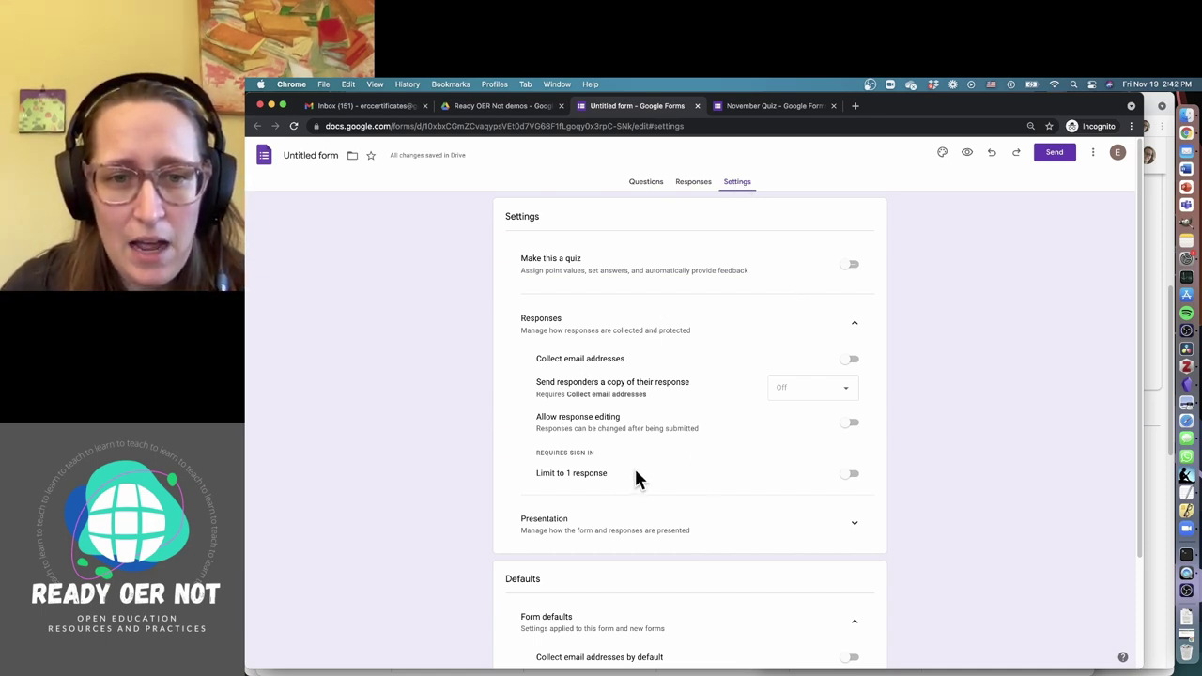
{"action": "scroll", "coordinate": [629, 487], "scroll_direction": "down", "scroll_amount": 3}
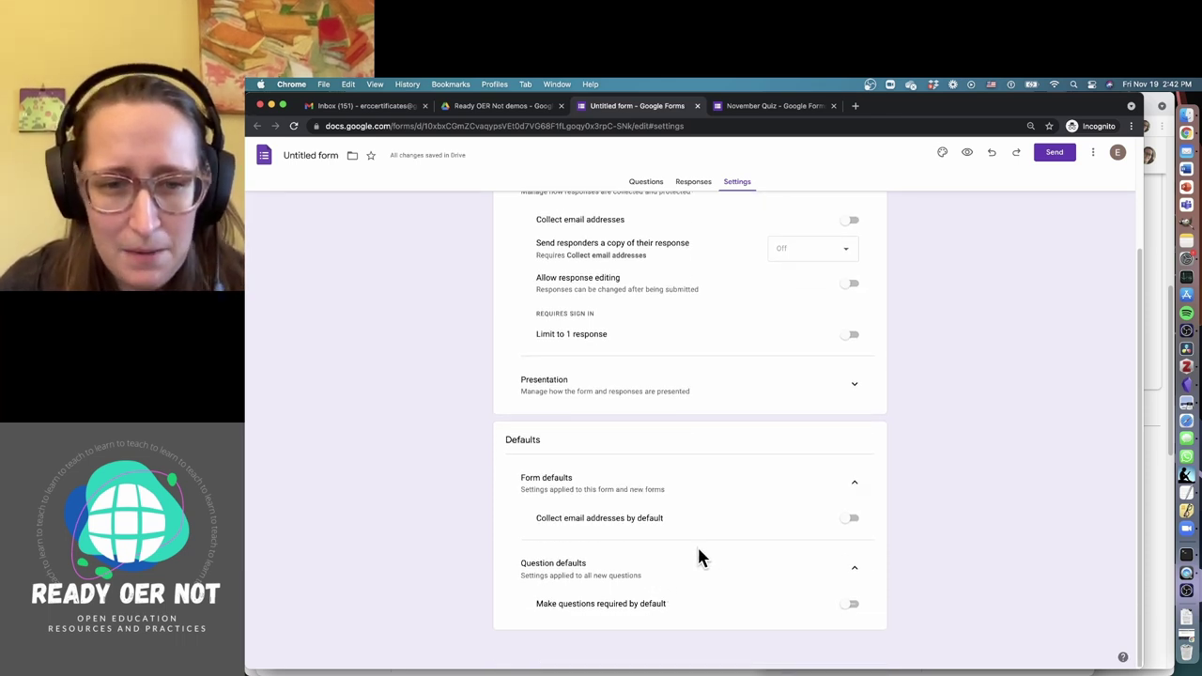
- Review the shortened share link, embed HTML and email options, cancel, then open more options
{"action": "left_click", "coordinate": [1038, 157]}
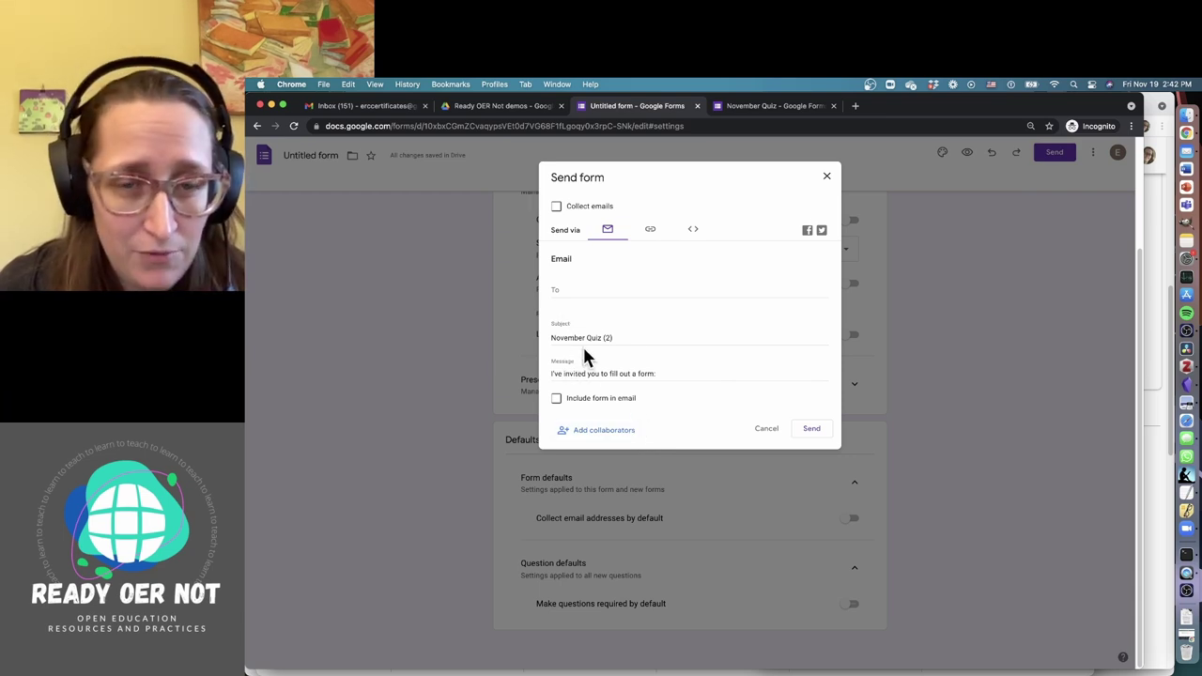
{"action": "left_click", "coordinate": [649, 228]}
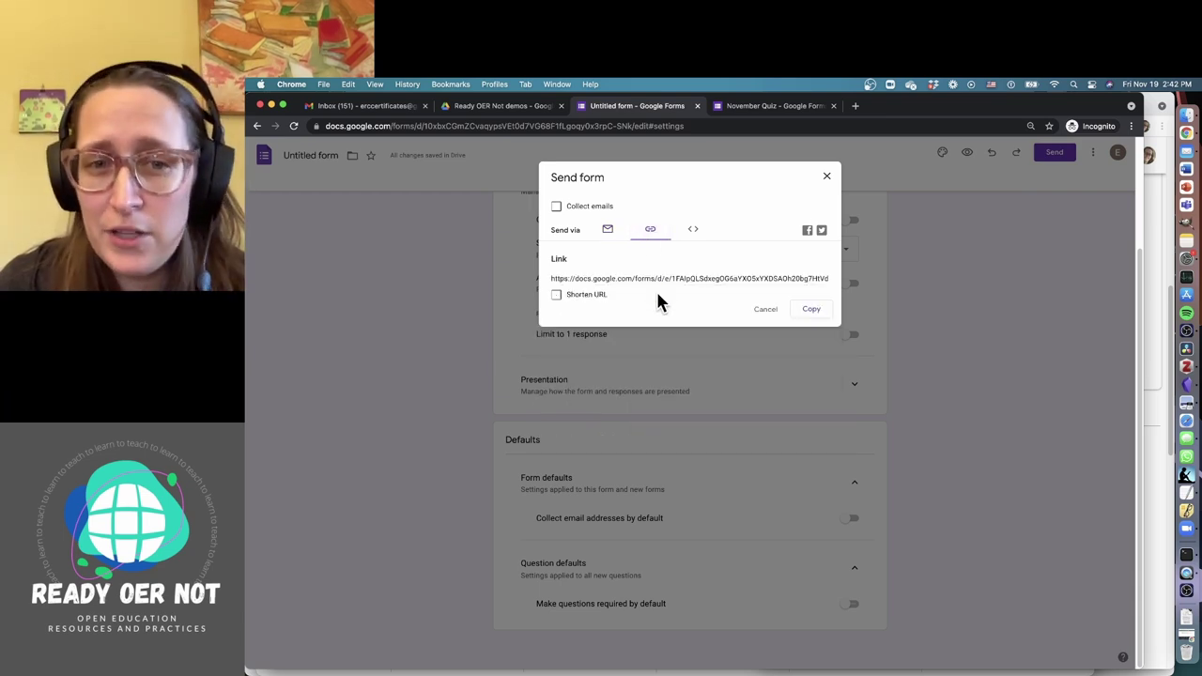
{"action": "left_click", "coordinate": [556, 296]}
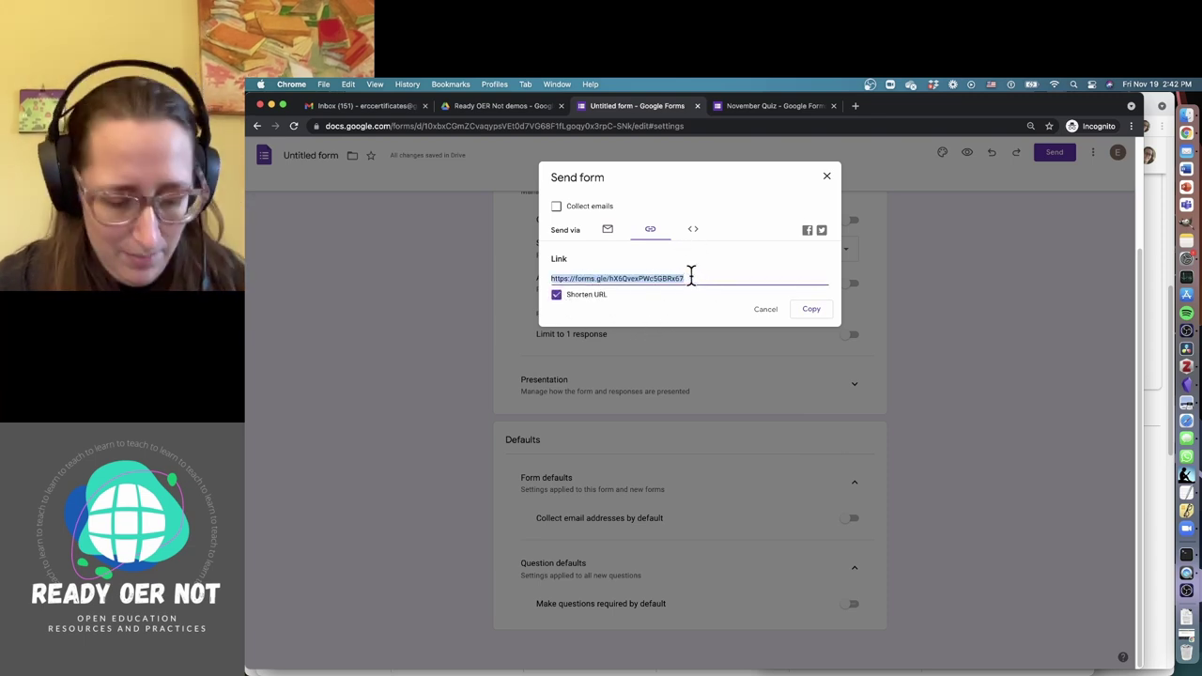
{"action": "left_click", "coordinate": [695, 232]}
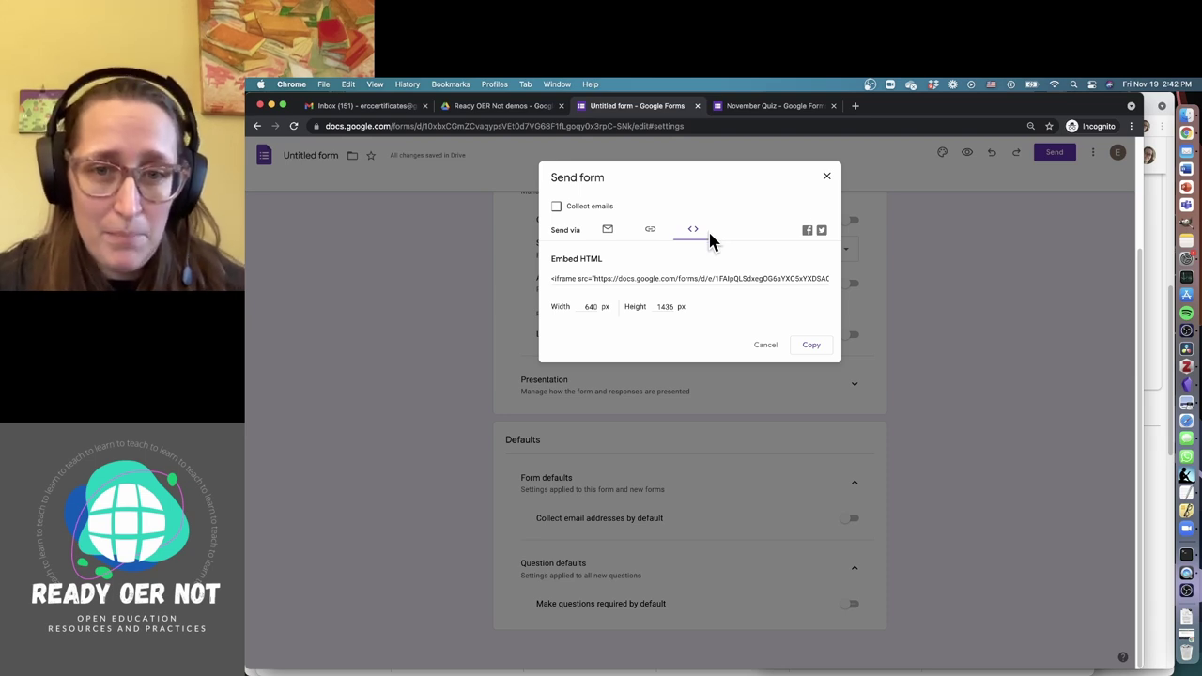
{"action": "left_click", "coordinate": [644, 229]}
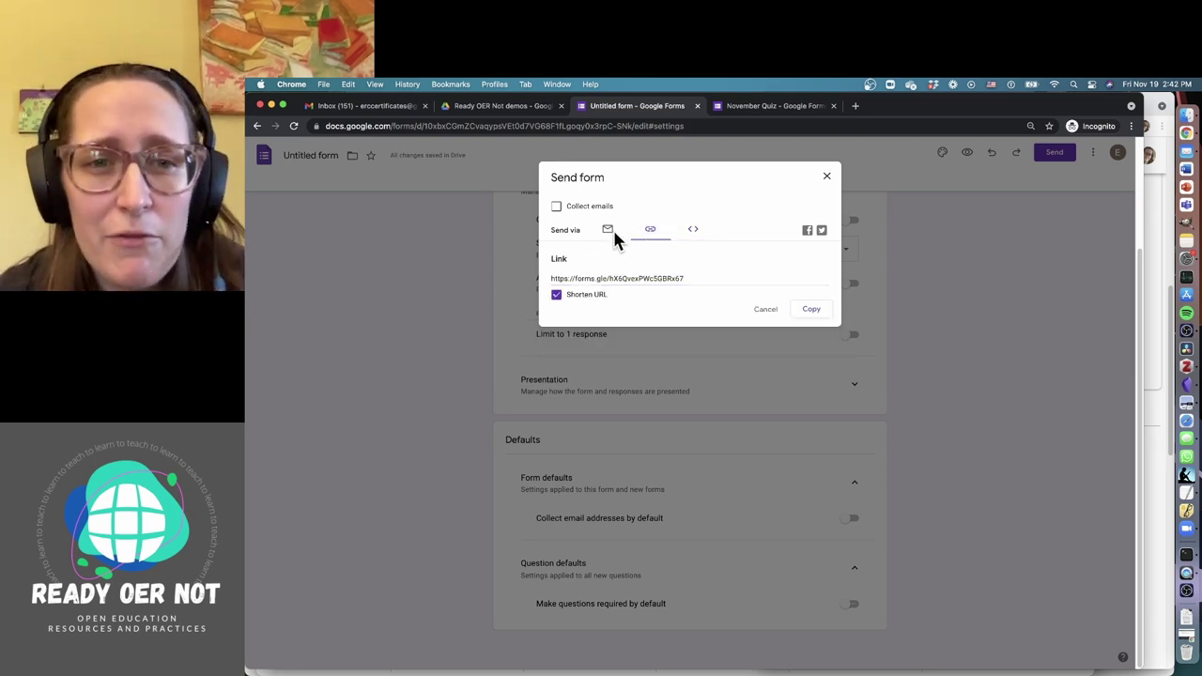
{"action": "left_click", "coordinate": [622, 234]}
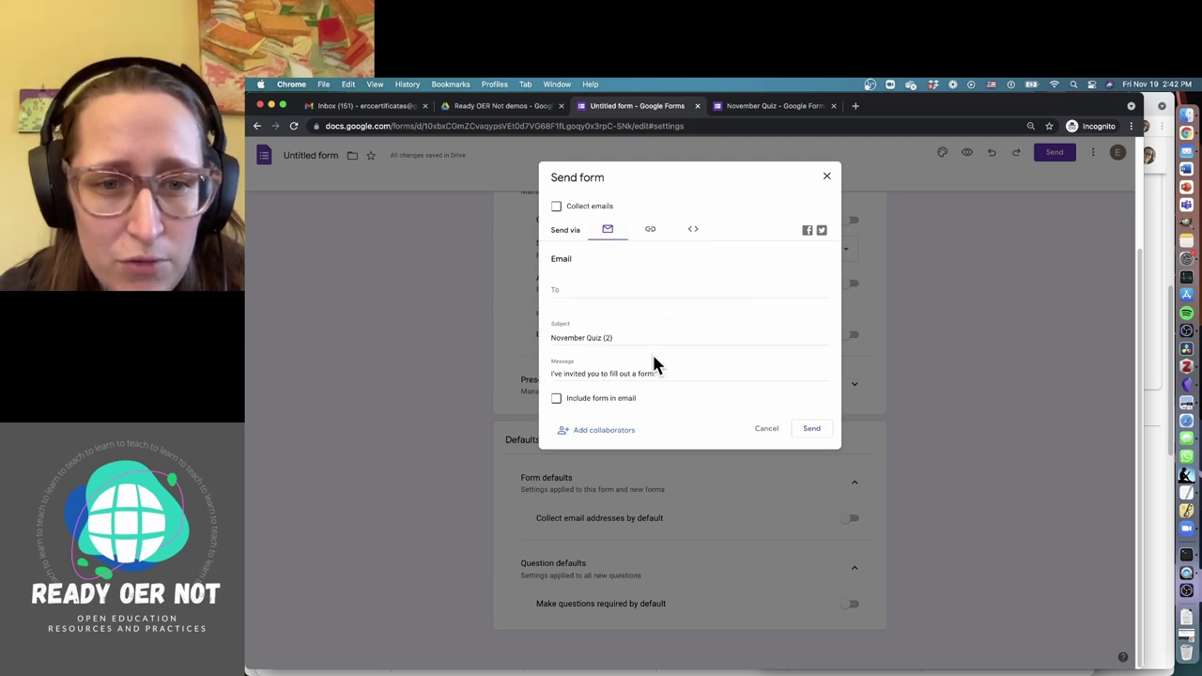
{"action": "left_click", "coordinate": [766, 432]}
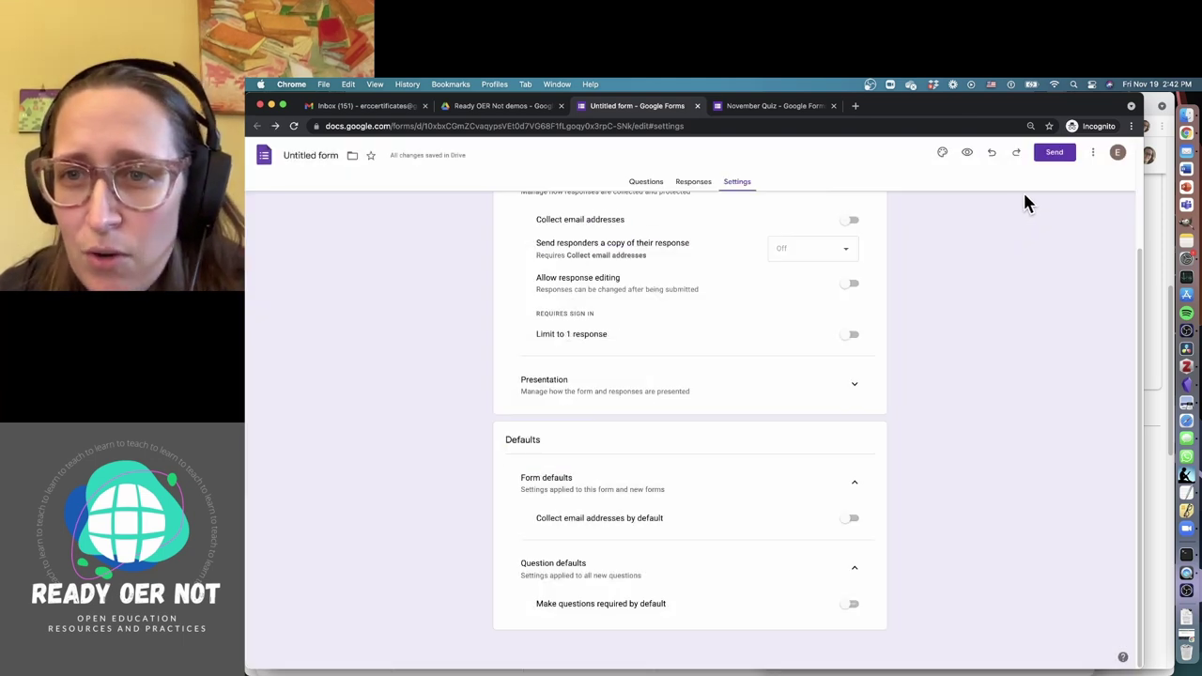
{"action": "left_click", "coordinate": [1092, 153]}
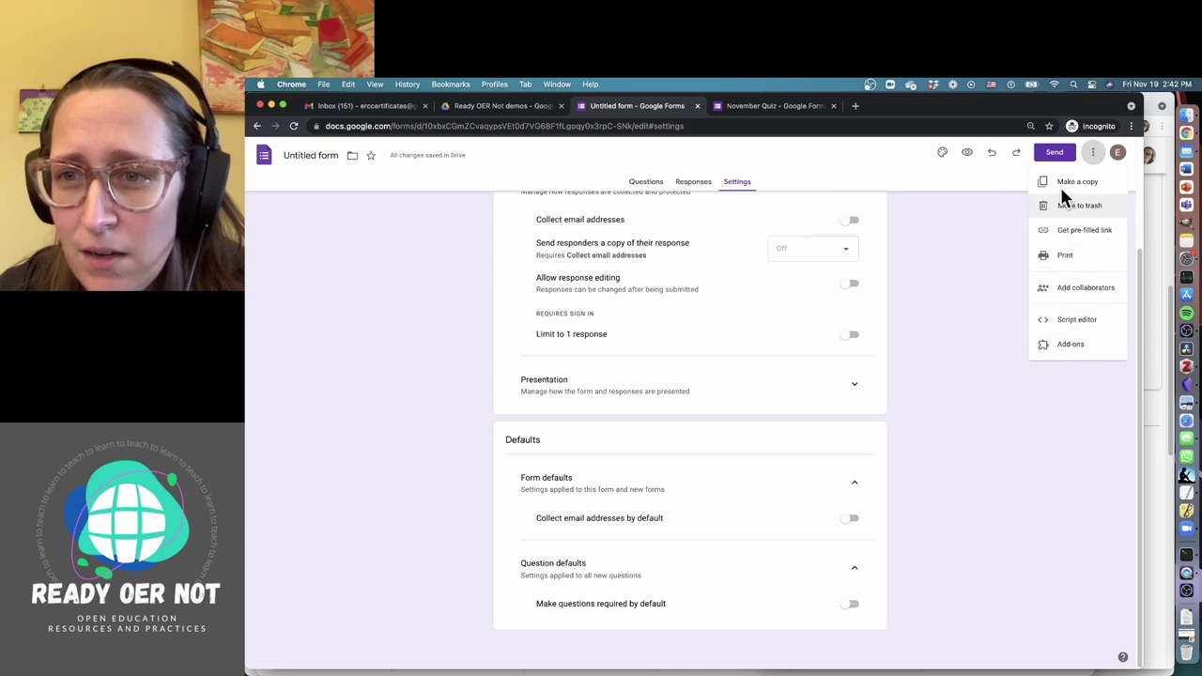
- Close the extra options list and open the Responses tab's three-dot options menu
{"action": "left_click", "coordinate": [991, 188]}
{"action": "scroll", "coordinate": [934, 274], "scroll_direction": "up", "scroll_amount": 3}
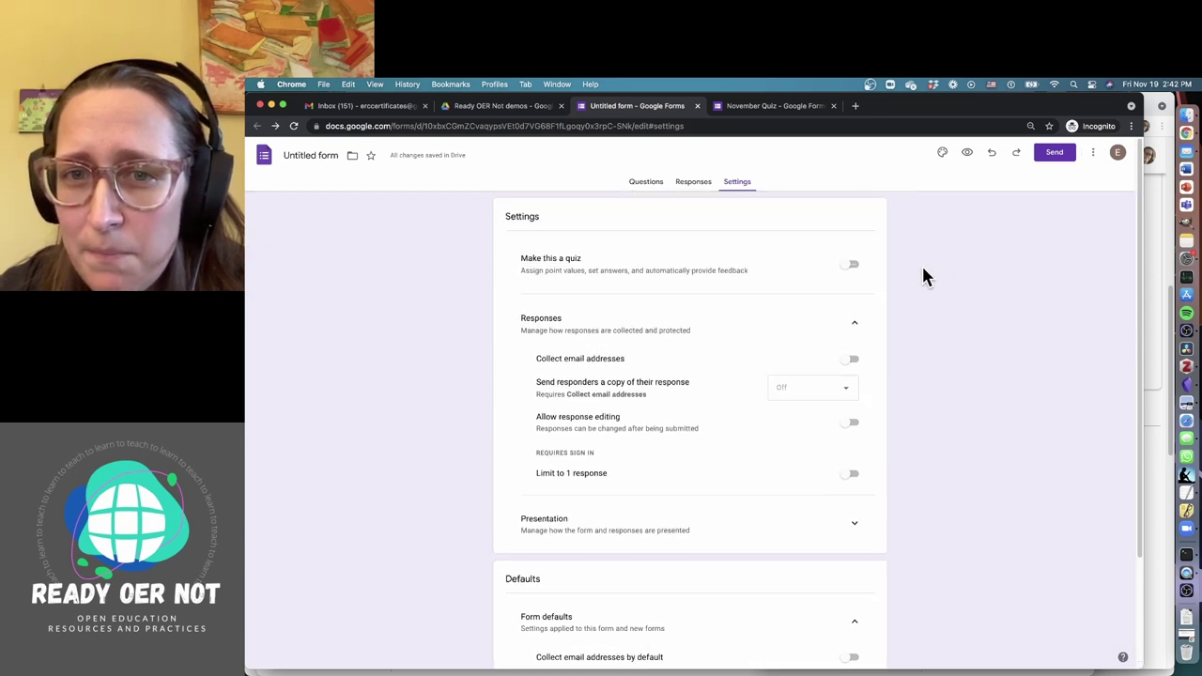
{"action": "left_click", "coordinate": [674, 184]}
{"action": "left_click", "coordinate": [682, 183]}
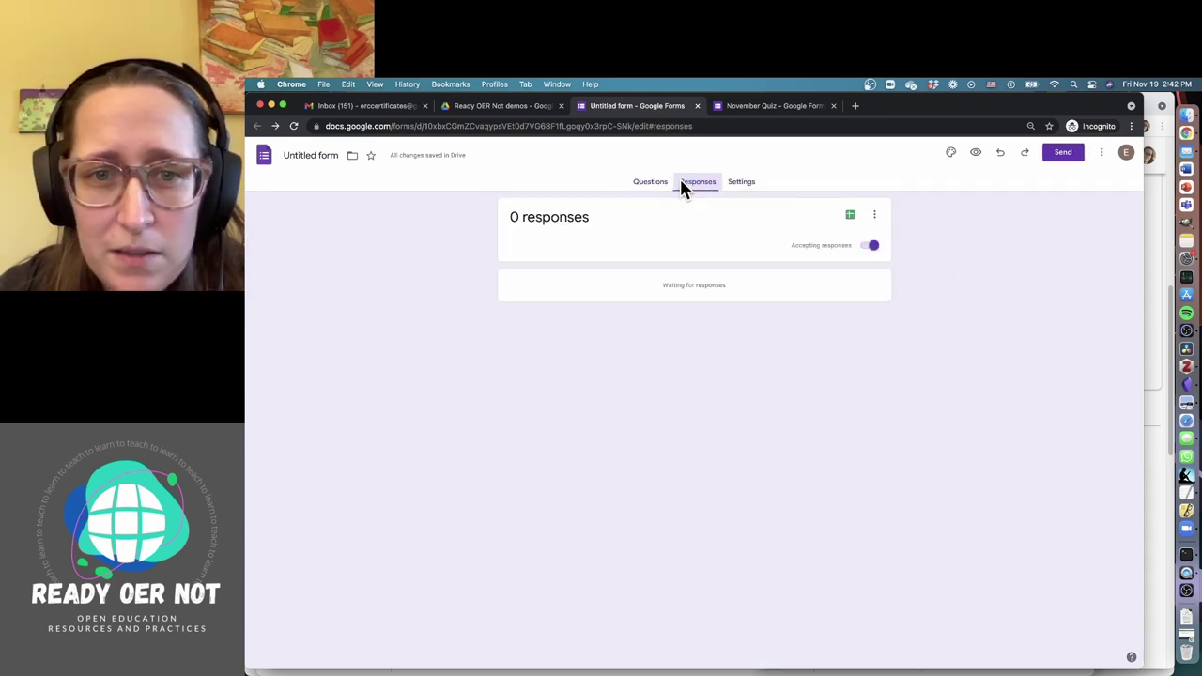
{"action": "left_click", "coordinate": [870, 218]}
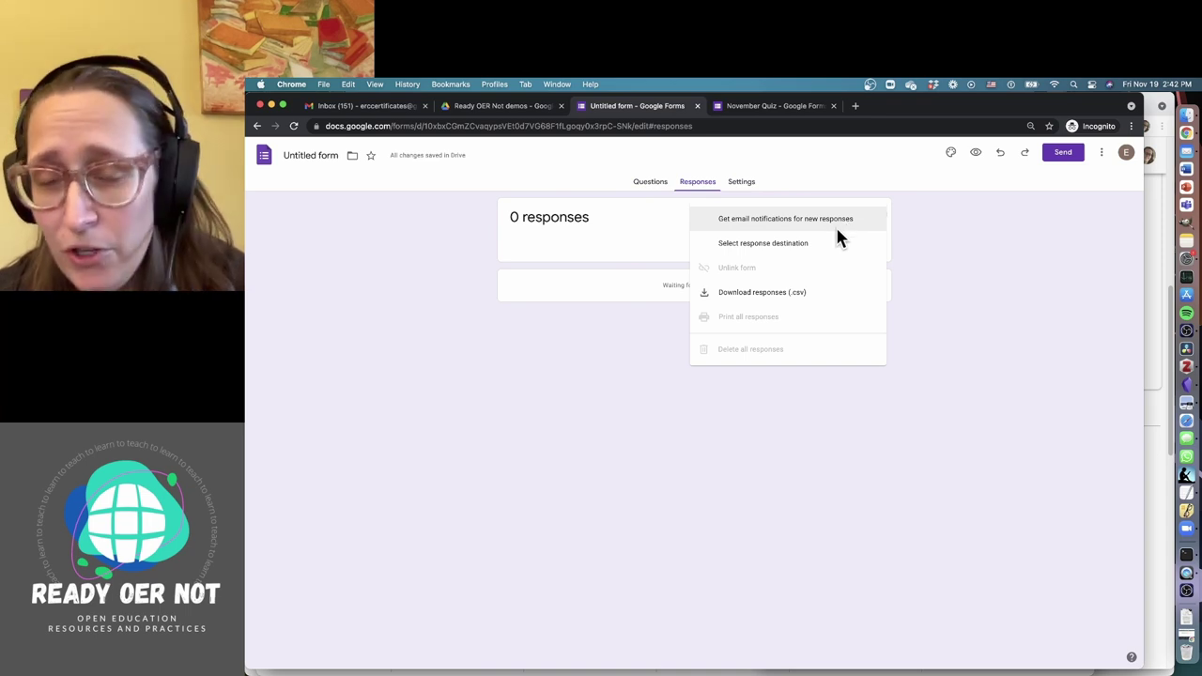
- Dismiss the response options and go to the form's Settings tab
{"action": "left_click", "coordinate": [747, 181]}
{"action": "left_click", "coordinate": [743, 180]}
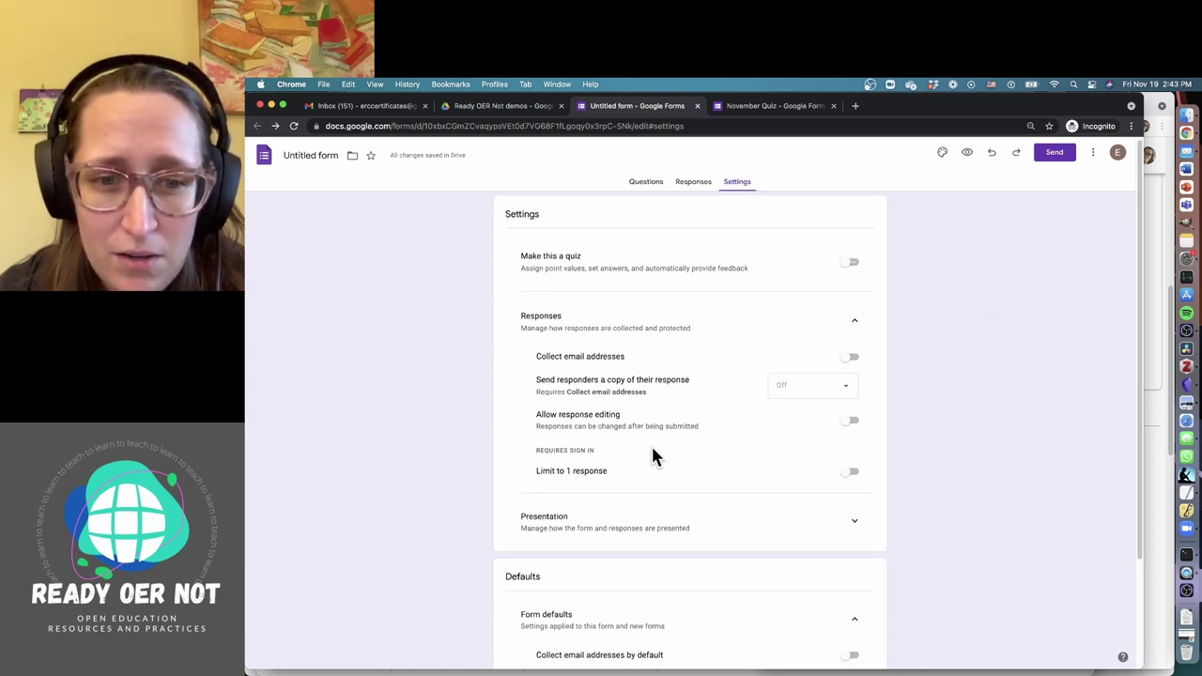
{"action": "scroll", "coordinate": [651, 451], "scroll_direction": "down", "scroll_amount": 3}
{"action": "scroll", "coordinate": [939, 326], "scroll_direction": "up", "scroll_amount": 3}
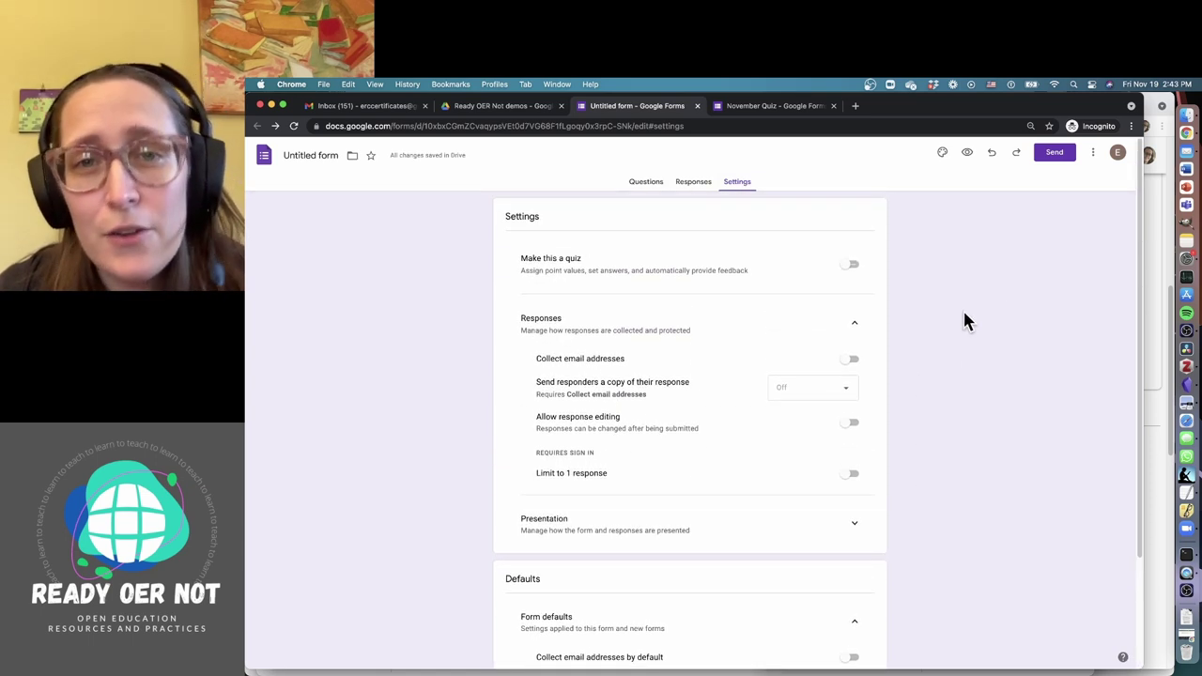
- Go back to the Questions tab of November Quiz (2)
{"action": "left_click", "coordinate": [658, 181]}
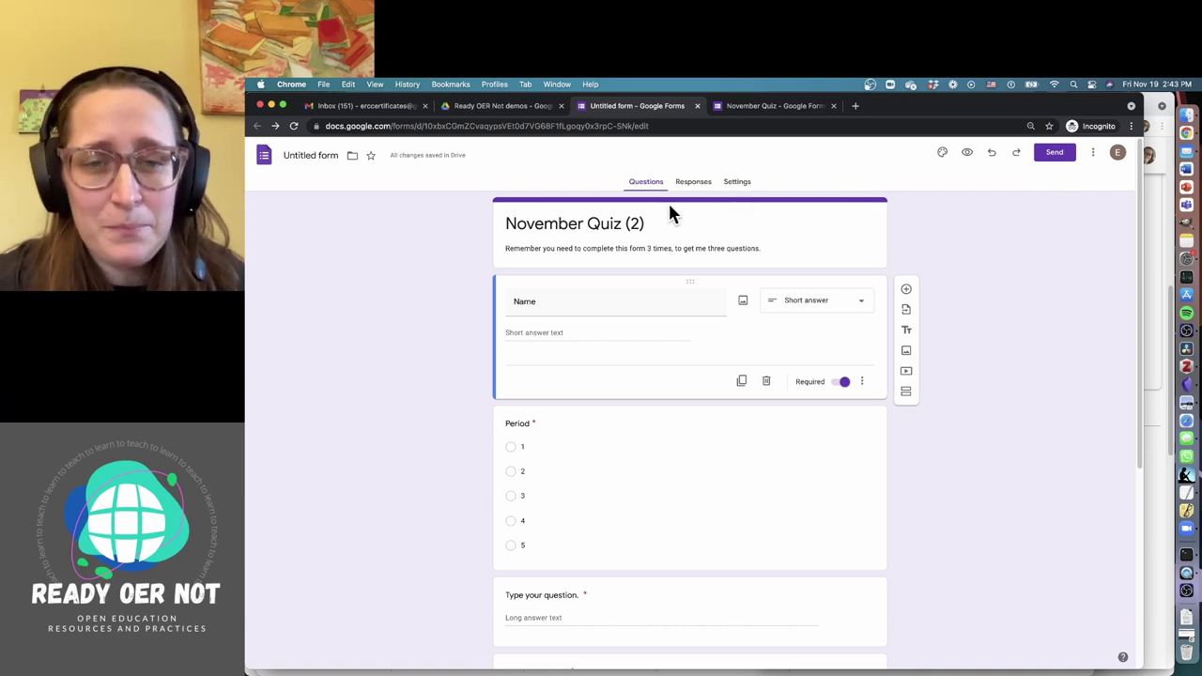
- Compare the original November Quiz with November Quiz (2)'s settings and responses
{"action": "left_click", "coordinate": [746, 111]}
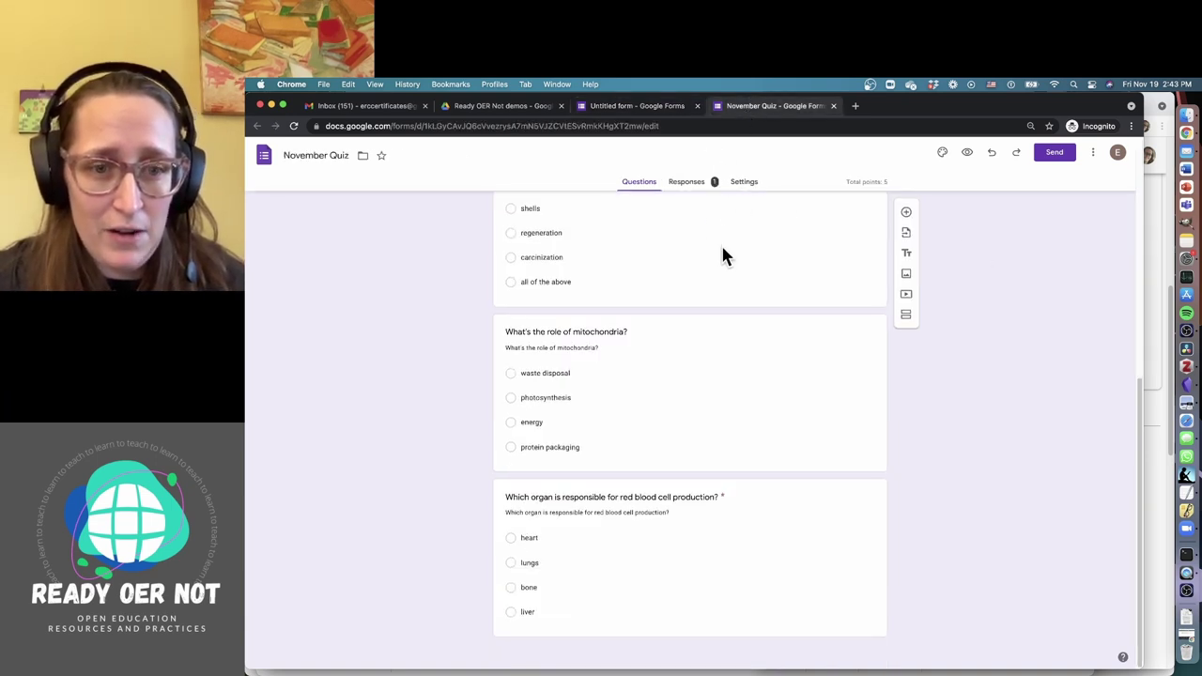
{"action": "scroll", "coordinate": [719, 243], "scroll_direction": "up", "scroll_amount": 5}
{"action": "left_click", "coordinate": [647, 108]}
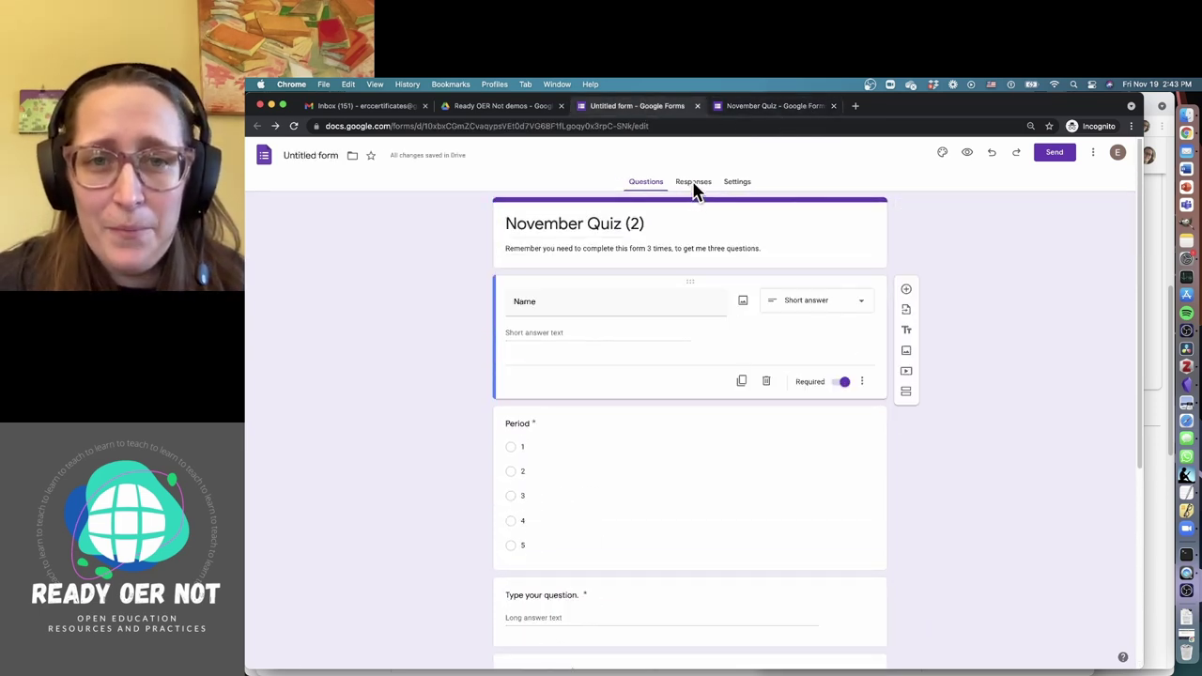
{"action": "left_click", "coordinate": [740, 184]}
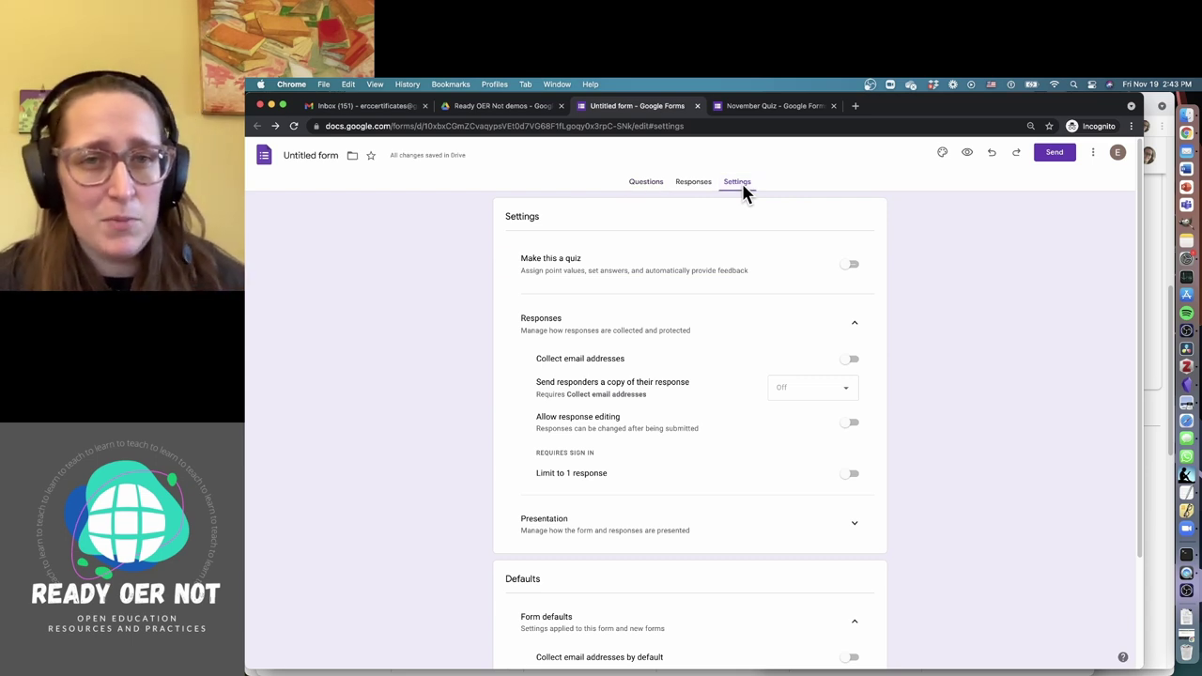
{"action": "left_click", "coordinate": [677, 184]}
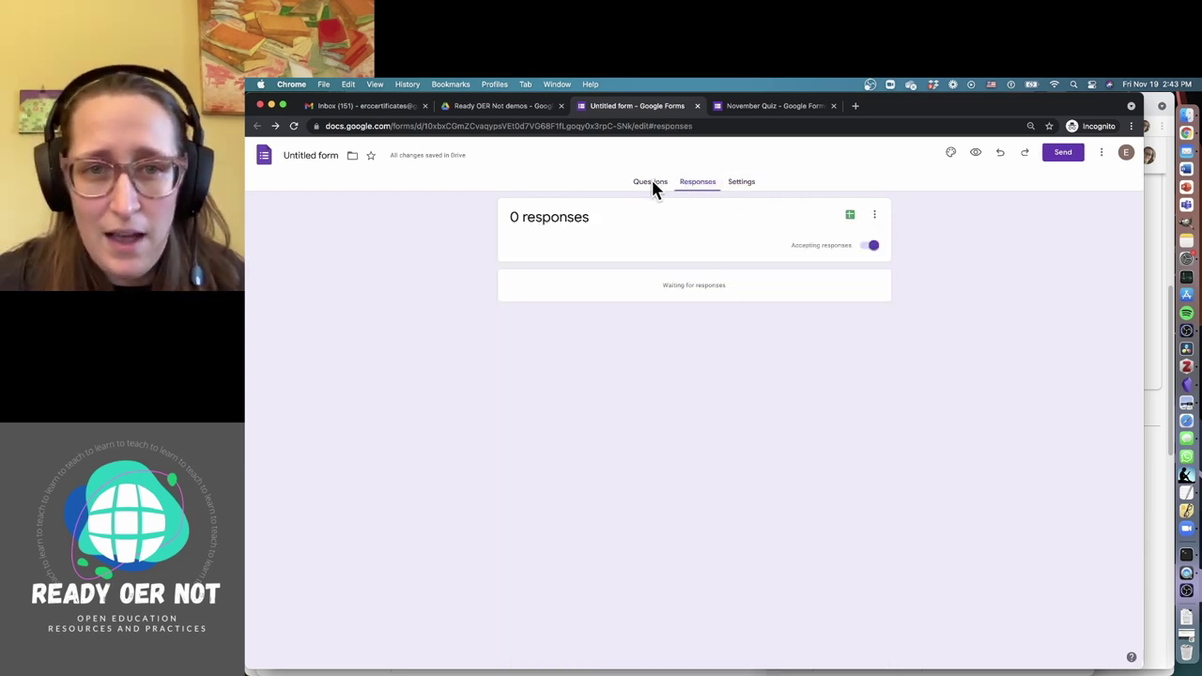
- Look through the Ready OER Not demos folder and the Unit Questions form's questions
{"action": "left_click", "coordinate": [508, 107]}
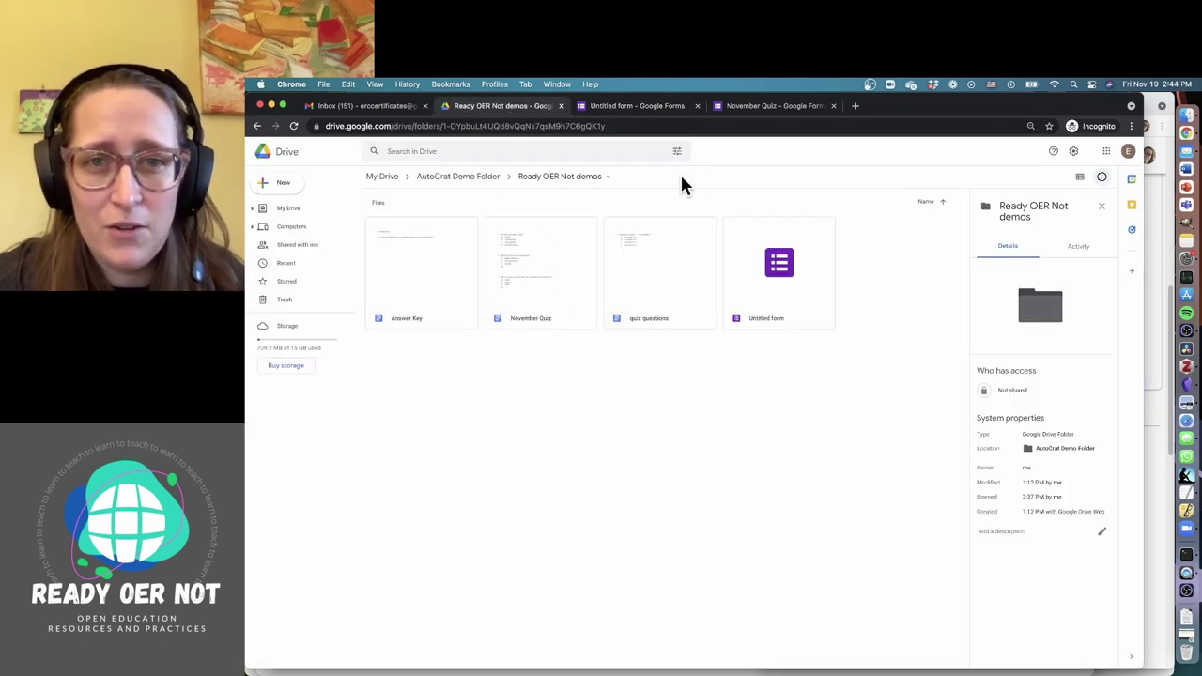
{"action": "key", "text": "super+grave"}
{"action": "key", "text": "super+grave"}
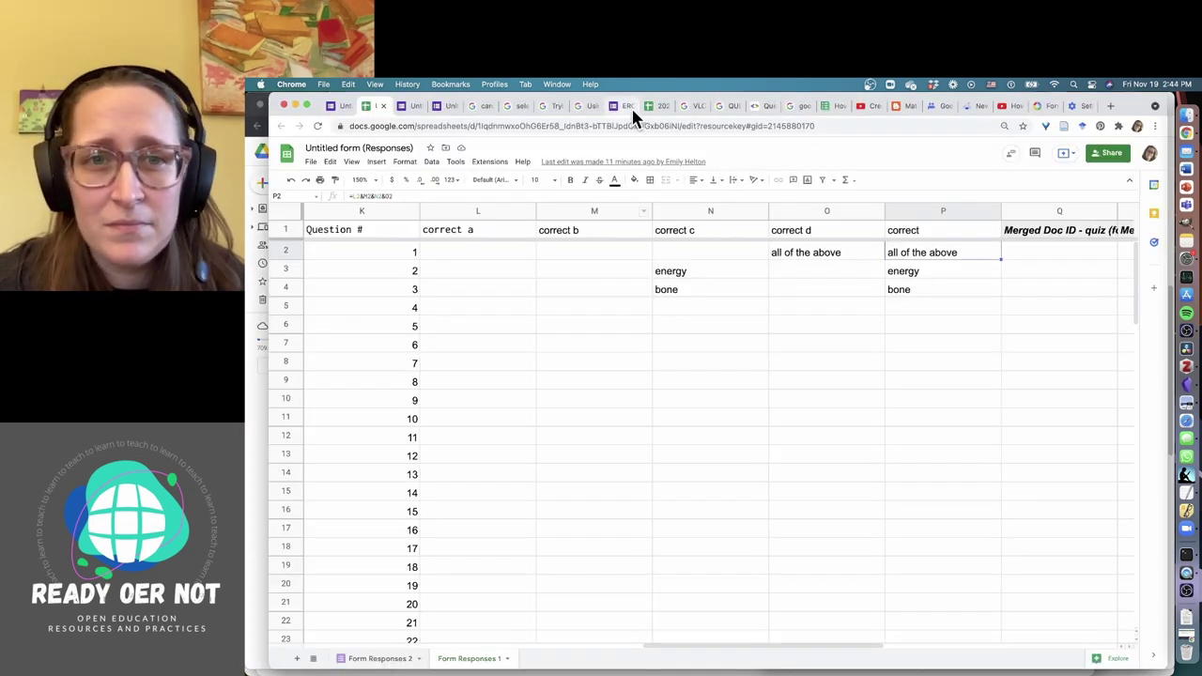
{"action": "left_click", "coordinate": [406, 107]}
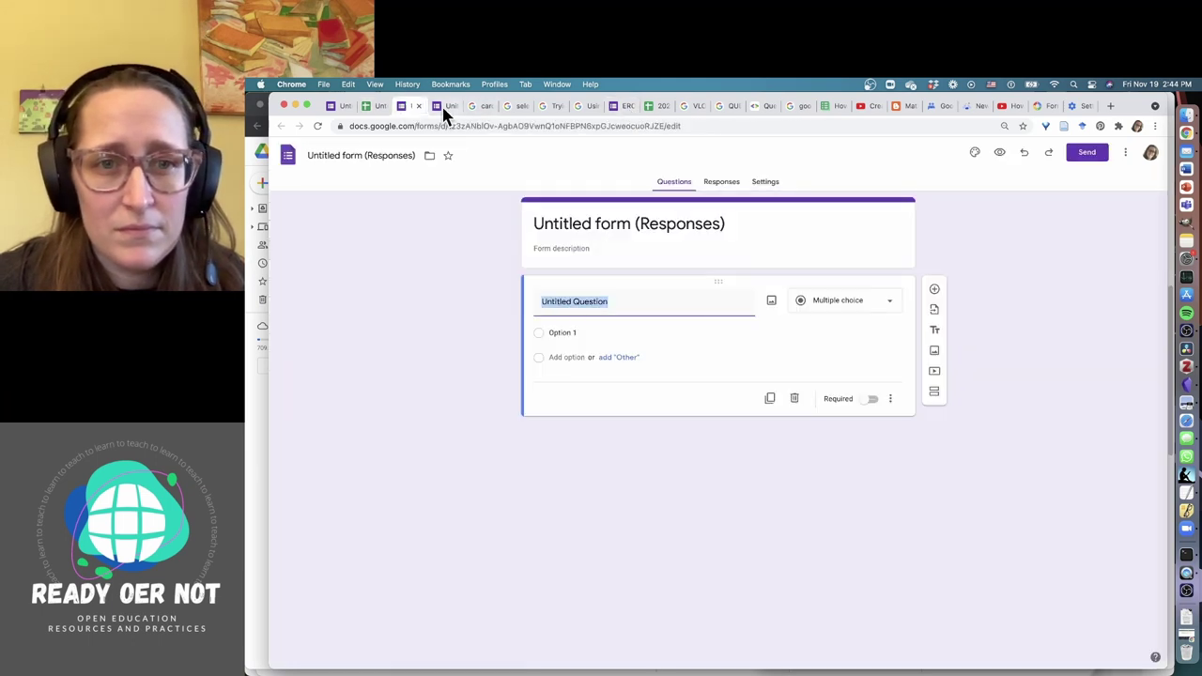
{"action": "left_click", "coordinate": [443, 107]}
{"action": "left_click", "coordinate": [344, 107]}
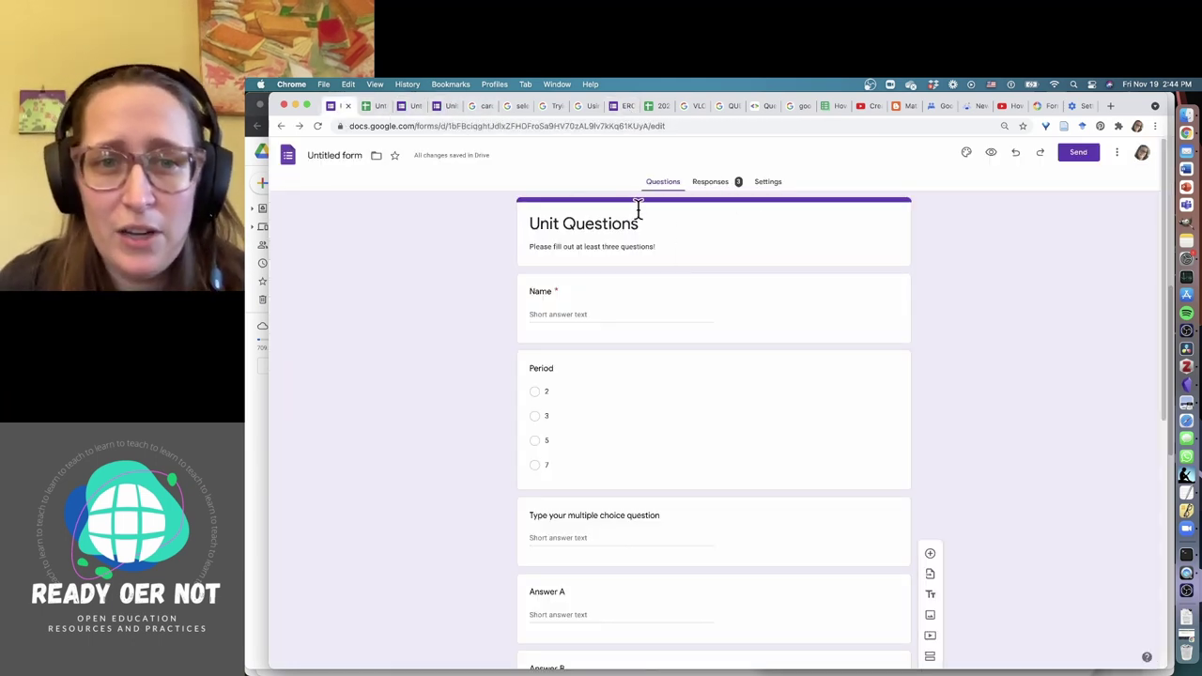
{"action": "scroll", "coordinate": [732, 351], "scroll_direction": "down", "scroll_amount": 3}
{"action": "scroll", "coordinate": [728, 421], "scroll_direction": "down", "scroll_amount": 4}
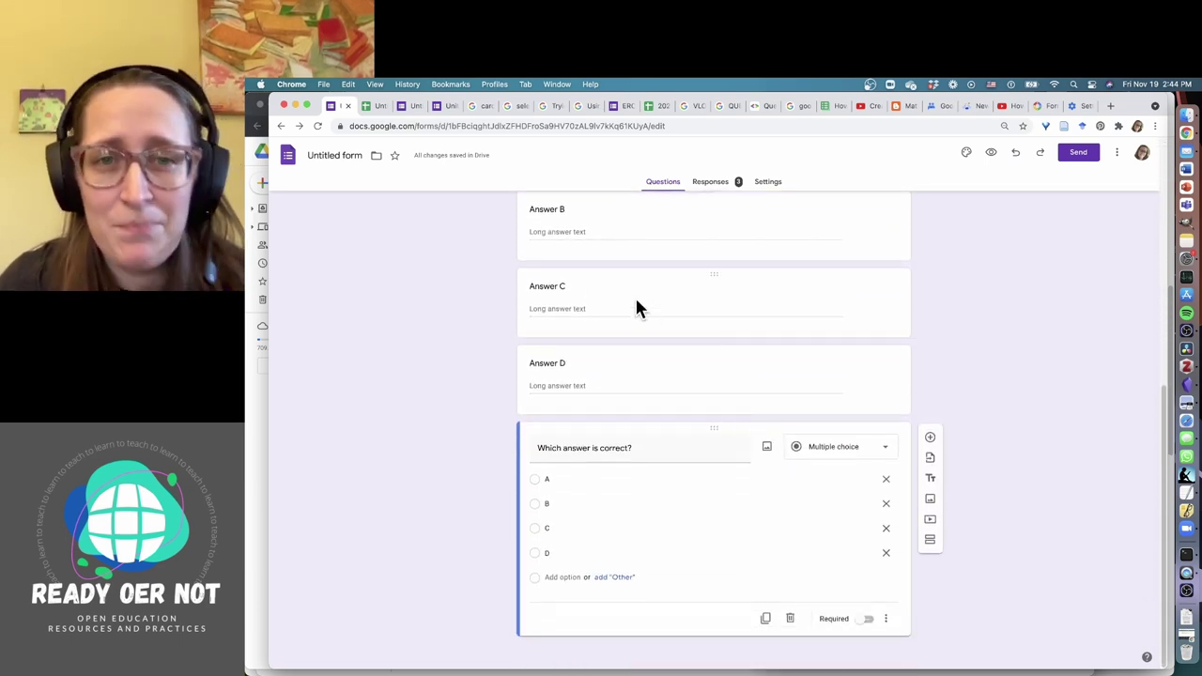
- Return via the November Quiz form to the new form's empty Responses page
{"action": "left_click", "coordinate": [250, 406]}
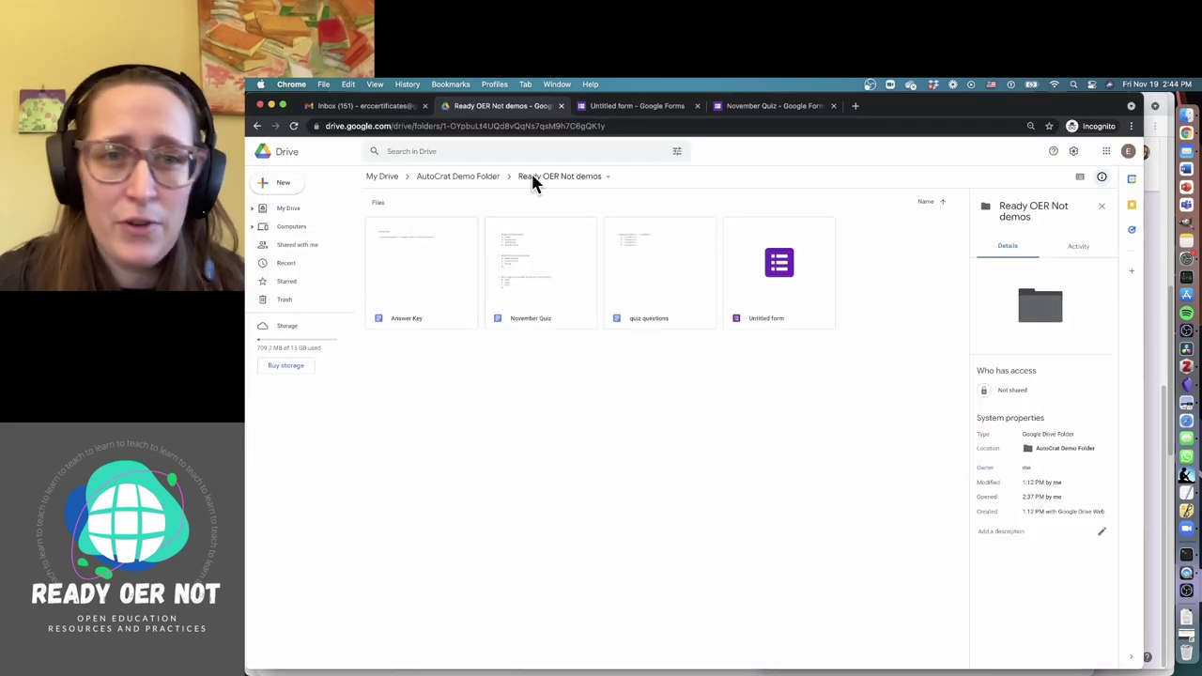
{"action": "left_click", "coordinate": [657, 112]}
{"action": "left_click", "coordinate": [757, 106]}
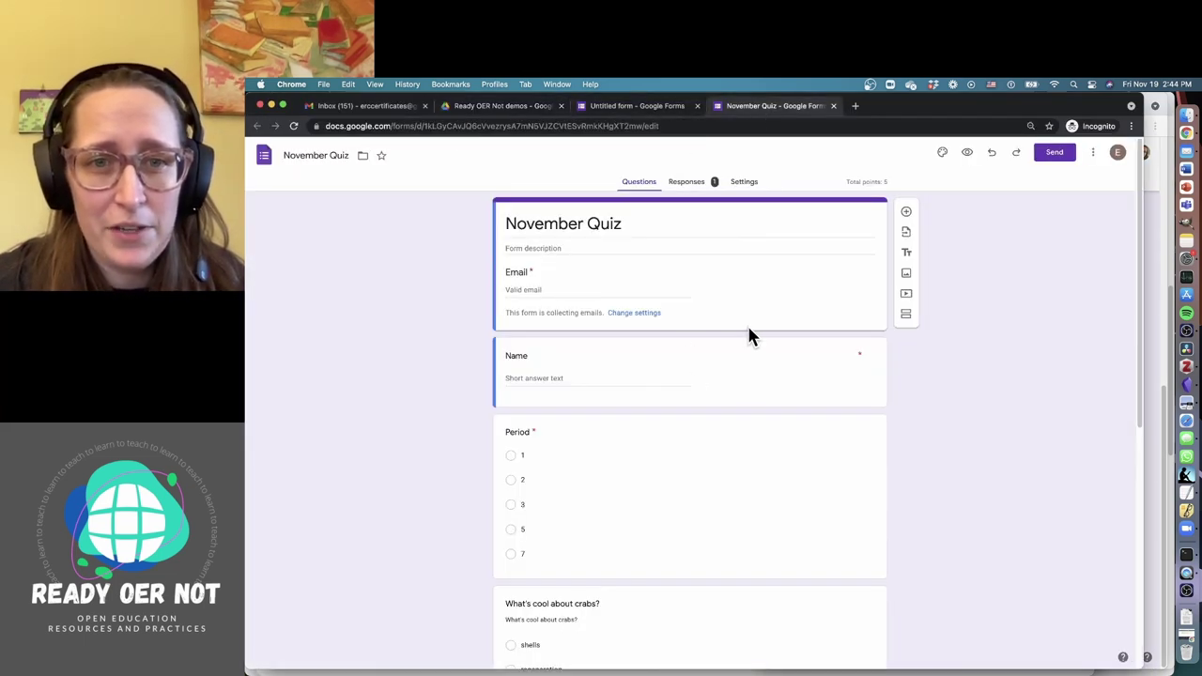
{"action": "left_click", "coordinate": [648, 107]}
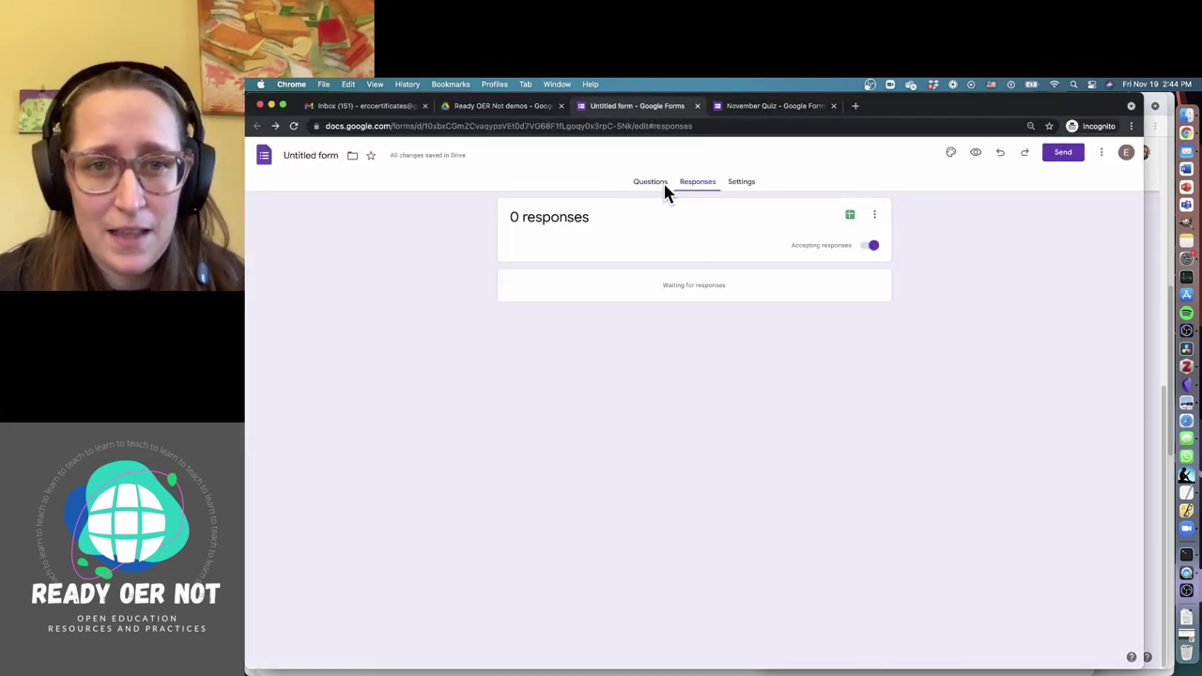
- Add a new question 'Which answer is correct?' below the Answer choice D card
{"action": "left_click", "coordinate": [649, 181]}
{"action": "scroll", "coordinate": [768, 418], "scroll_direction": "down", "scroll_amount": 5}
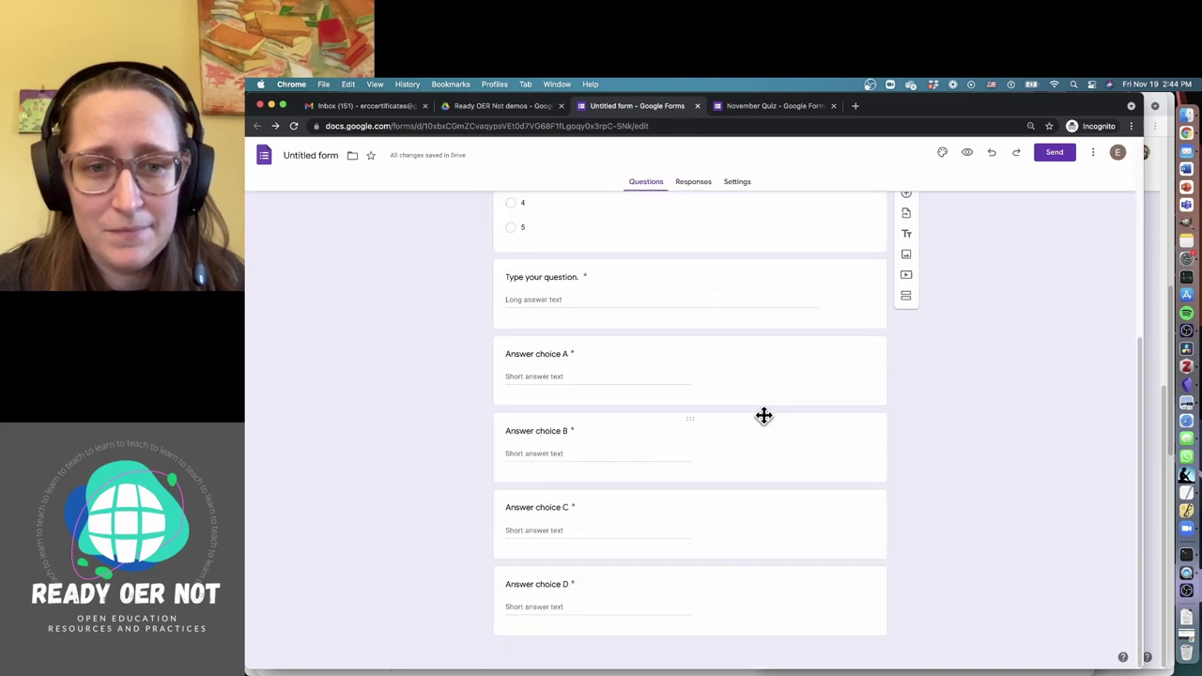
{"action": "left_click", "coordinate": [582, 615]}
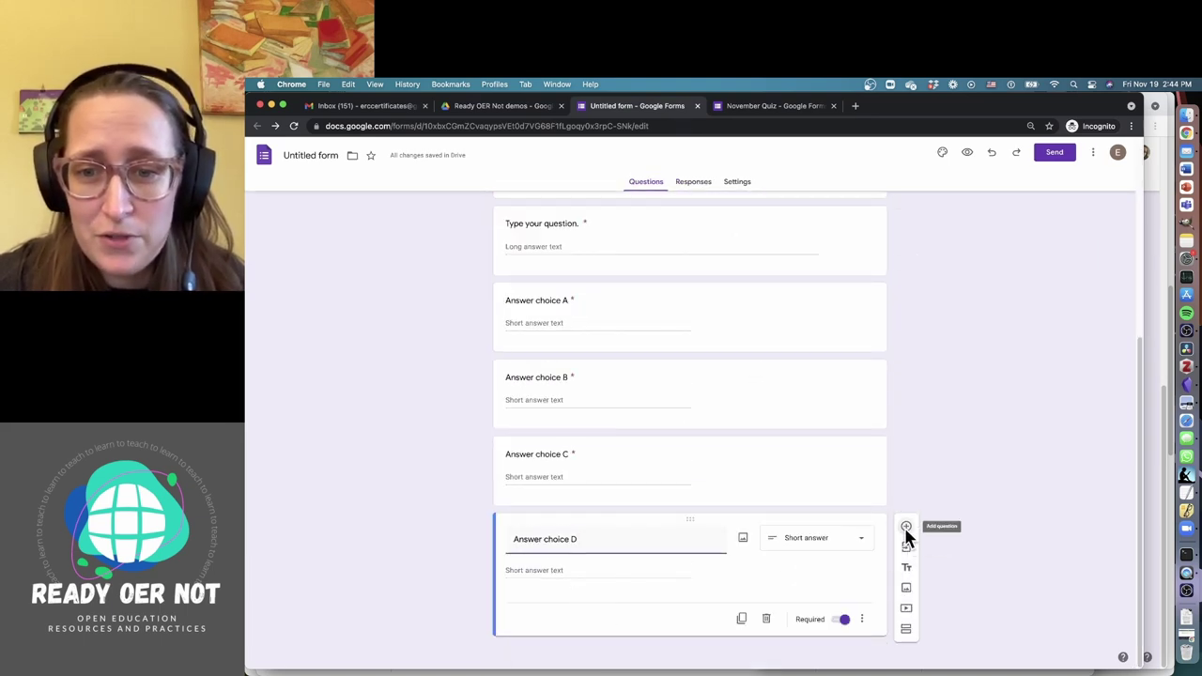
{"action": "left_click", "coordinate": [906, 528]}
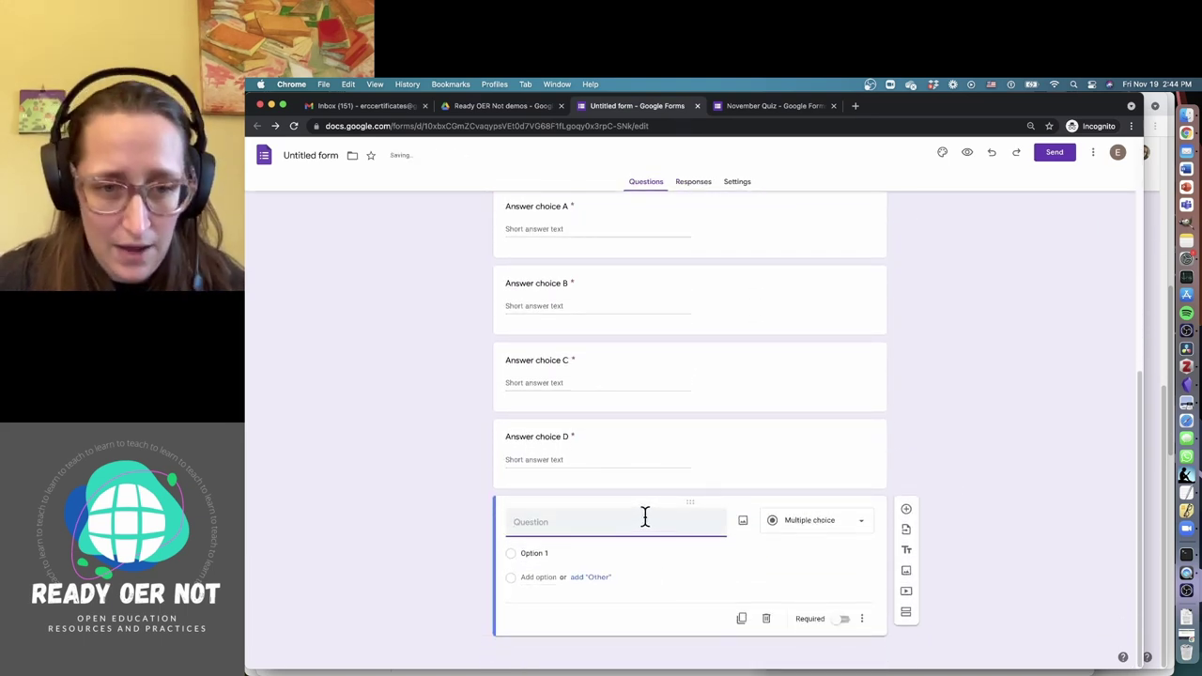
{"action": "type", "text": "Which ar"}
{"action": "type", "text": "swer is correct?"}
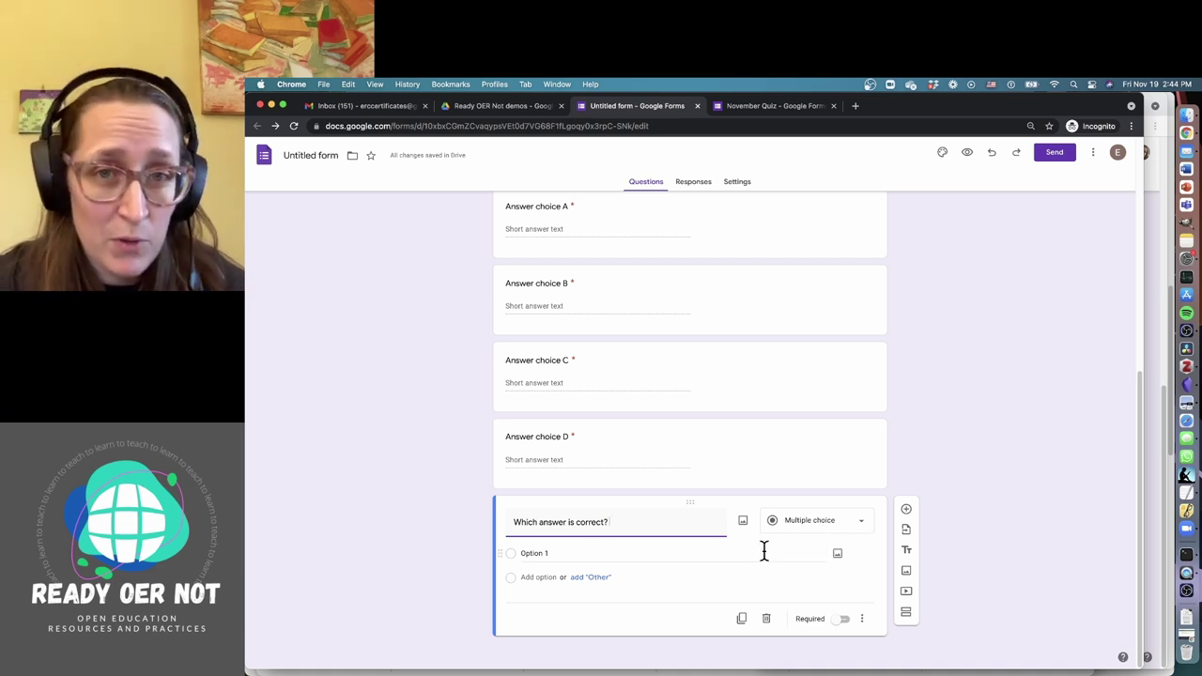
- Give the question options A, B, C and D and make it required
{"action": "left_click", "coordinate": [545, 553]}
{"action": "type", "text": "A"}
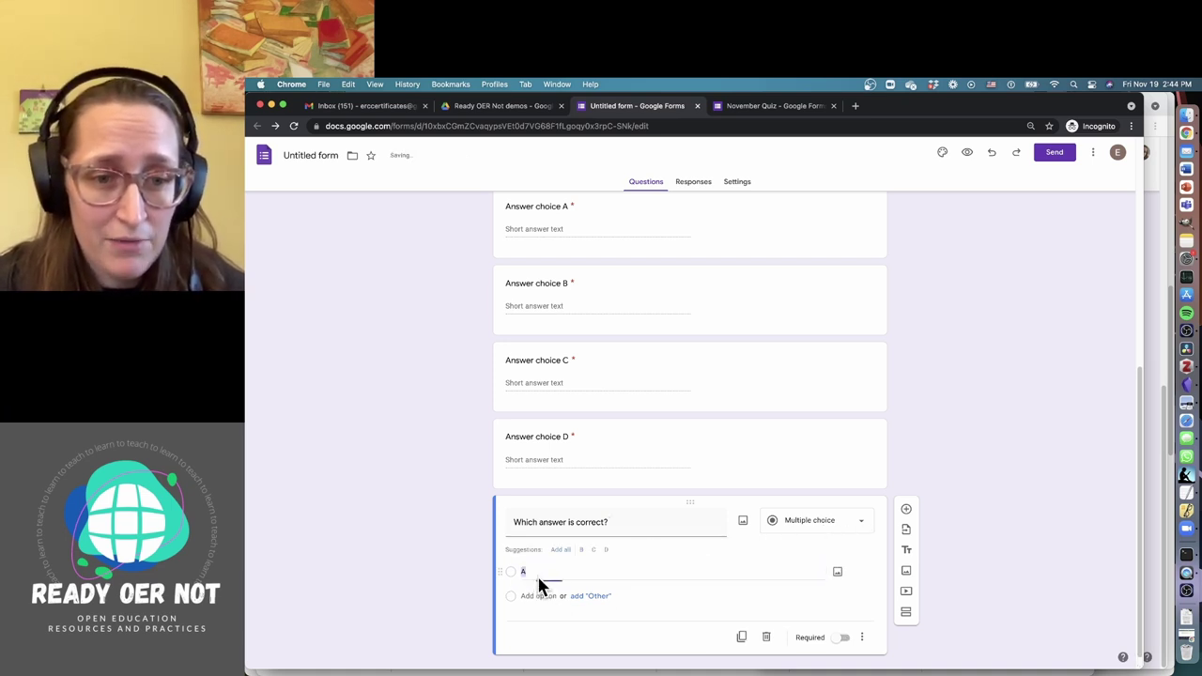
{"action": "left_click", "coordinate": [563, 550]}
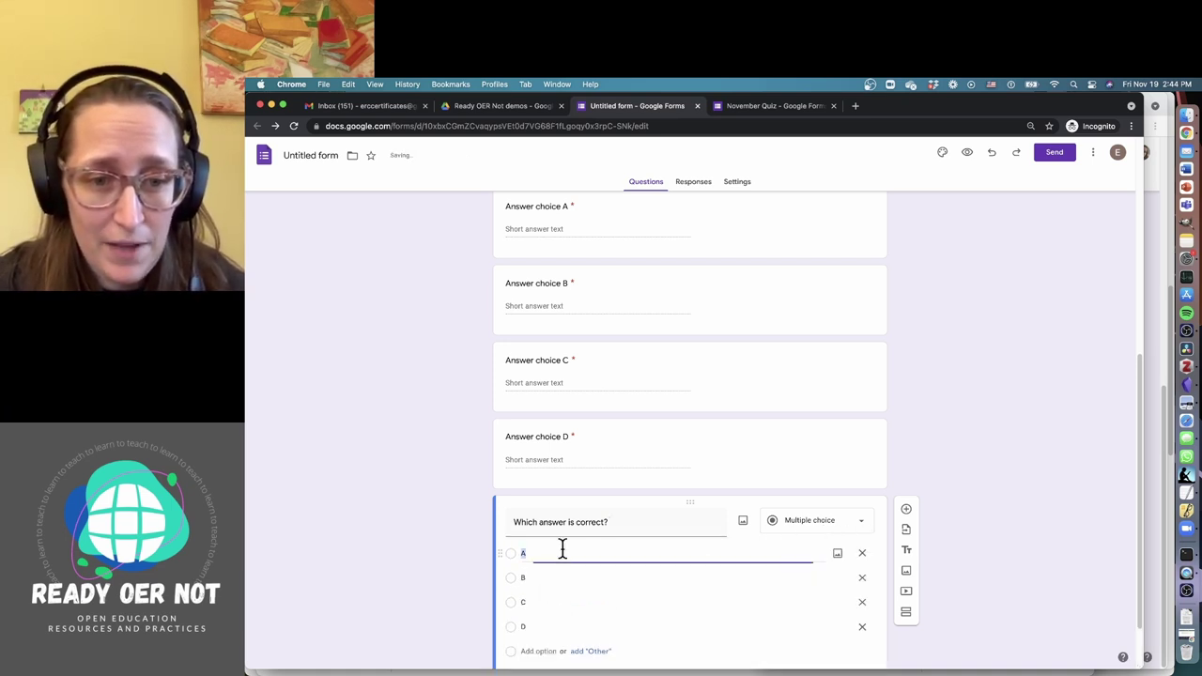
{"action": "left_click", "coordinate": [1030, 518]}
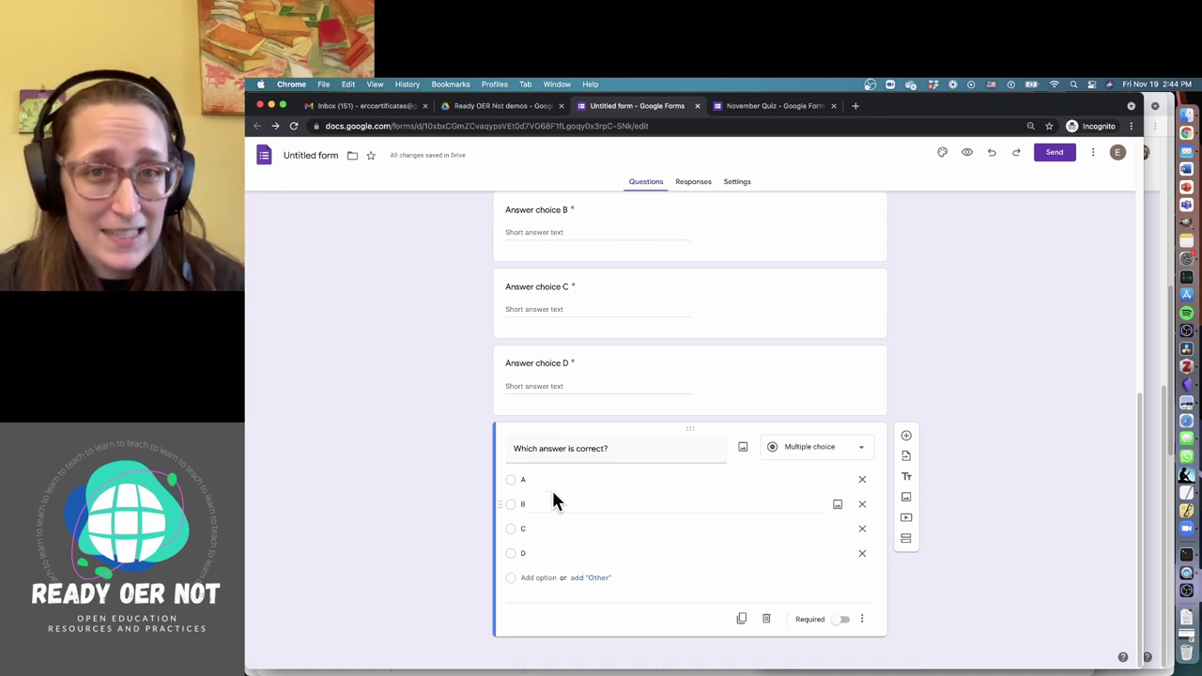
{"action": "left_click", "coordinate": [840, 620]}
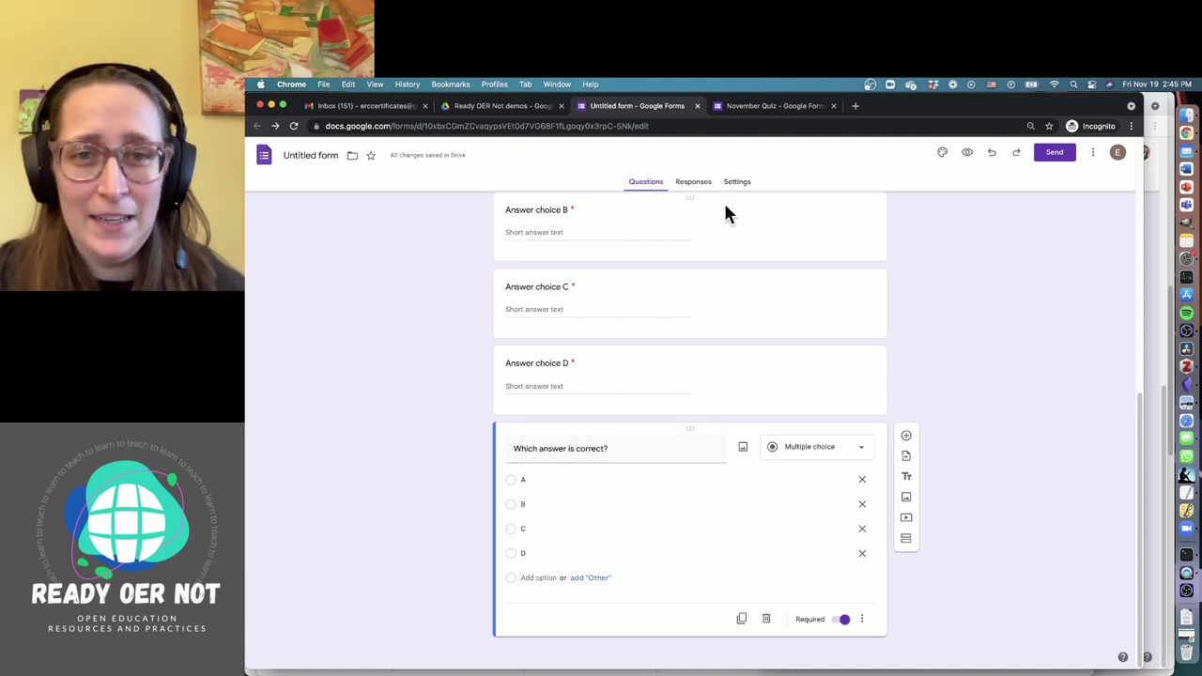
- Link the form's responses to a new spreadsheet named 'November Demo' and create it
{"action": "key", "text": "super+grave"}
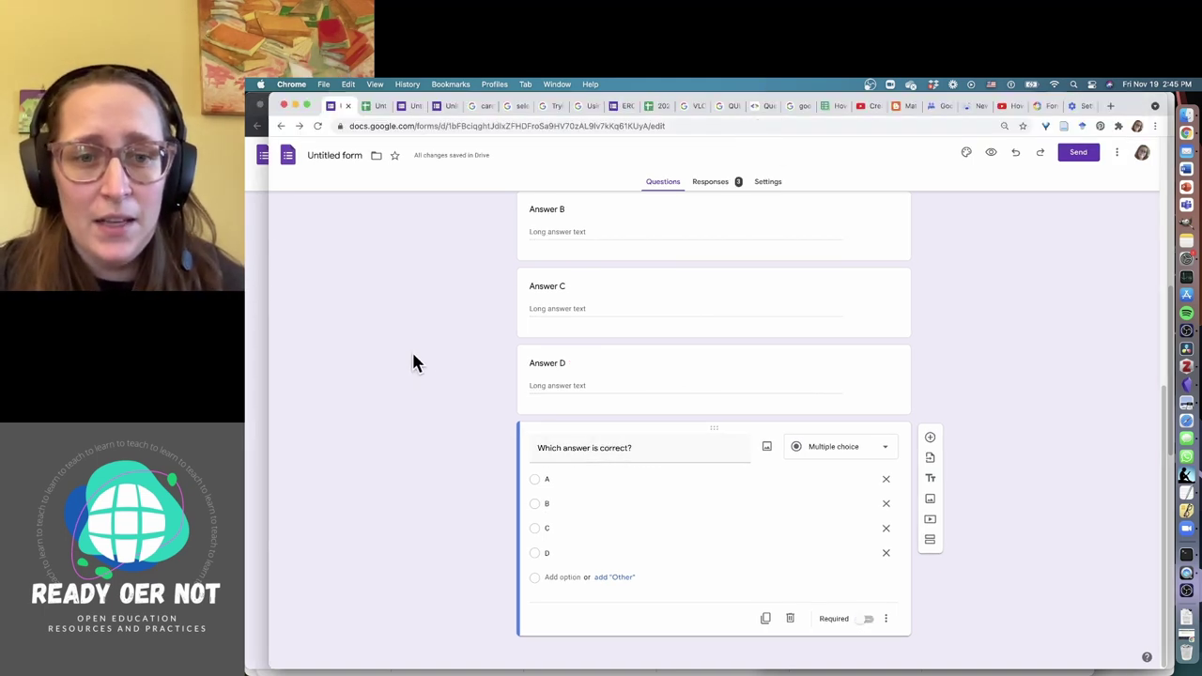
{"action": "scroll", "coordinate": [990, 313], "scroll_direction": "up", "scroll_amount": 15}
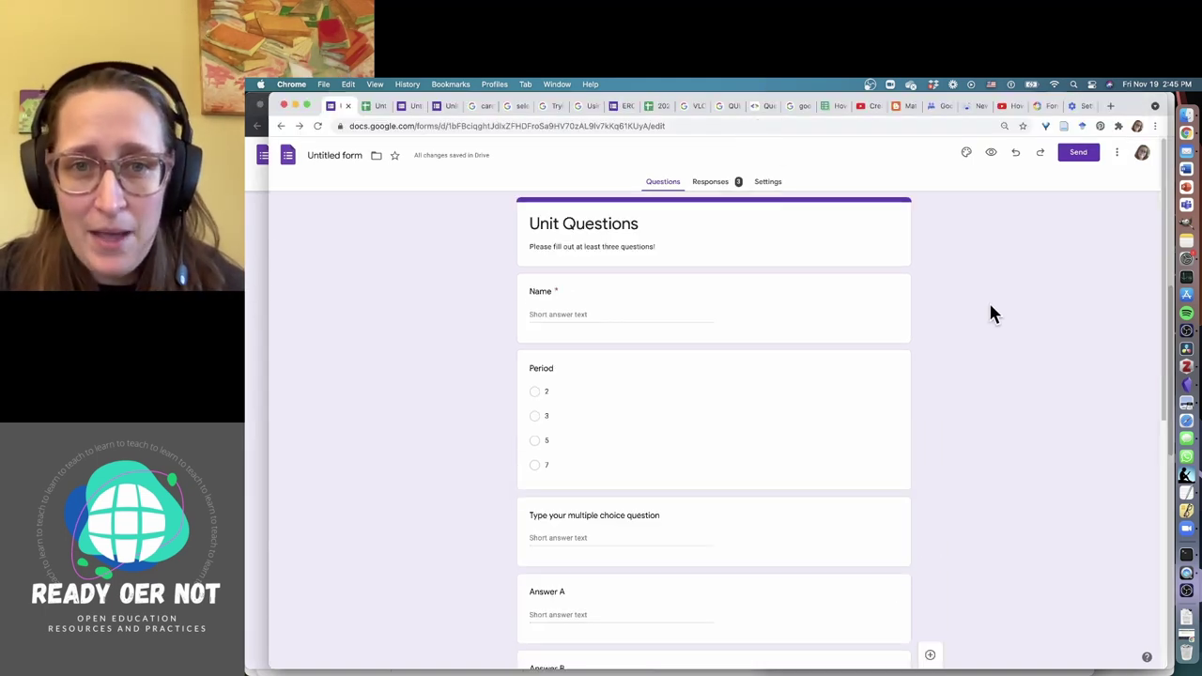
{"action": "left_click", "coordinate": [712, 182]}
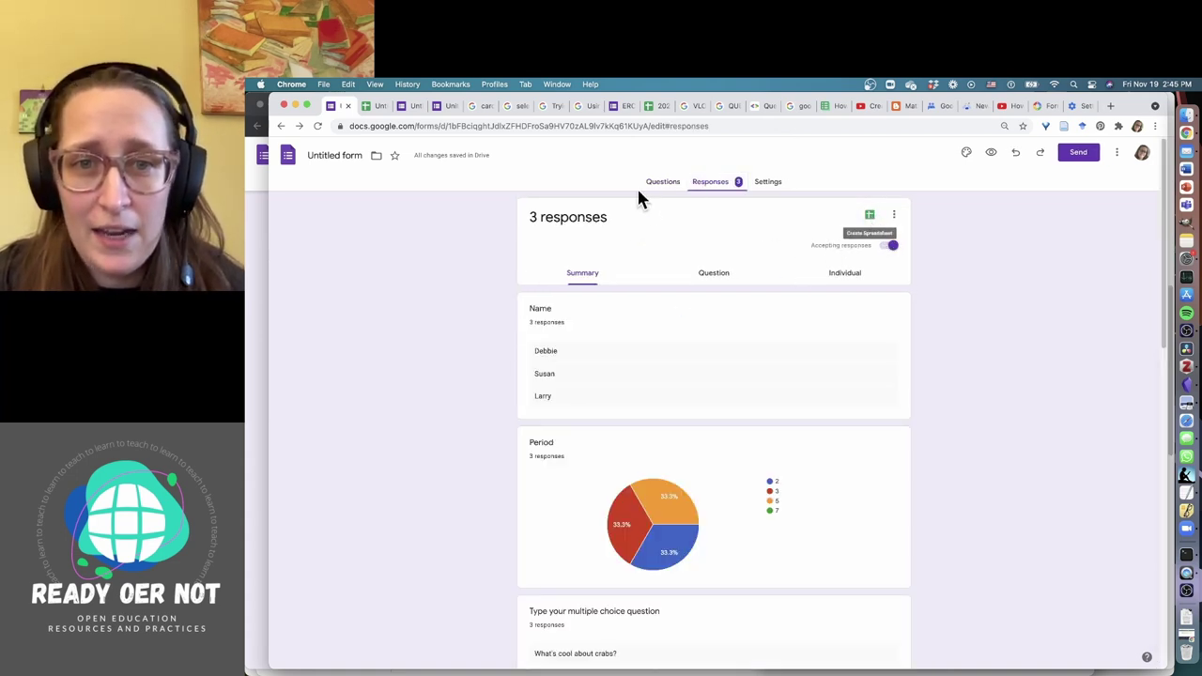
{"action": "left_click", "coordinate": [869, 217]}
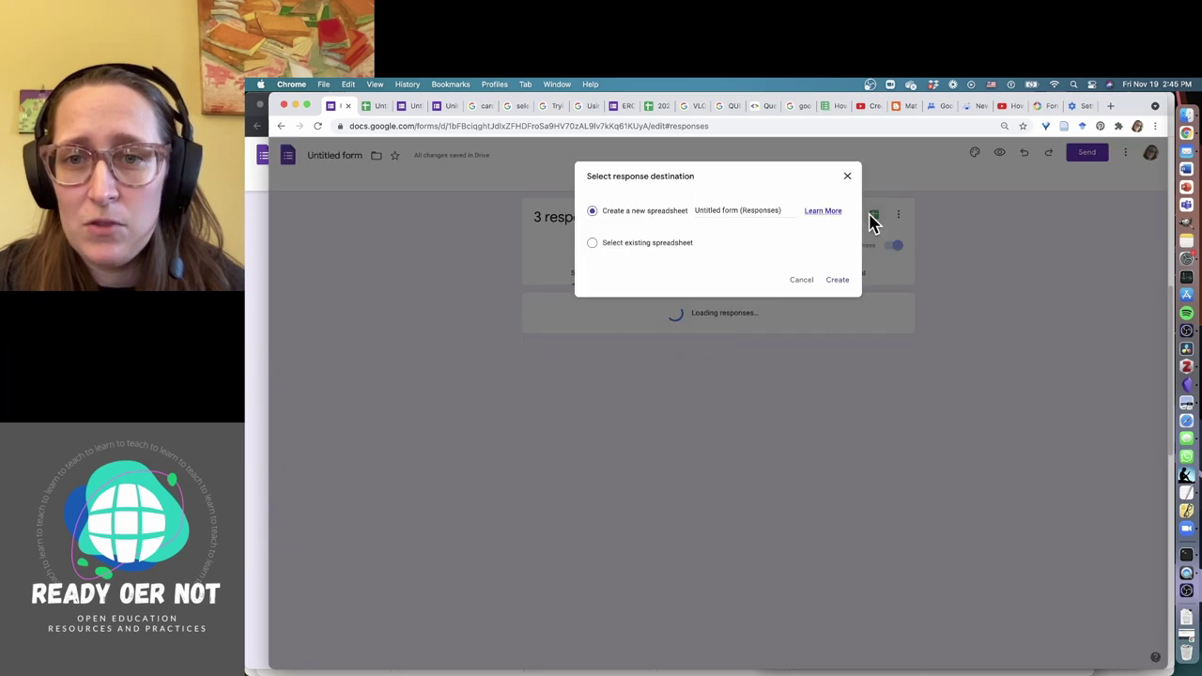
{"action": "left_click", "coordinate": [741, 210]}
{"action": "left_click_drag", "start_coordinate": [739, 210], "coordinate": [615, 185]}
{"action": "type", "text": "Nov"}
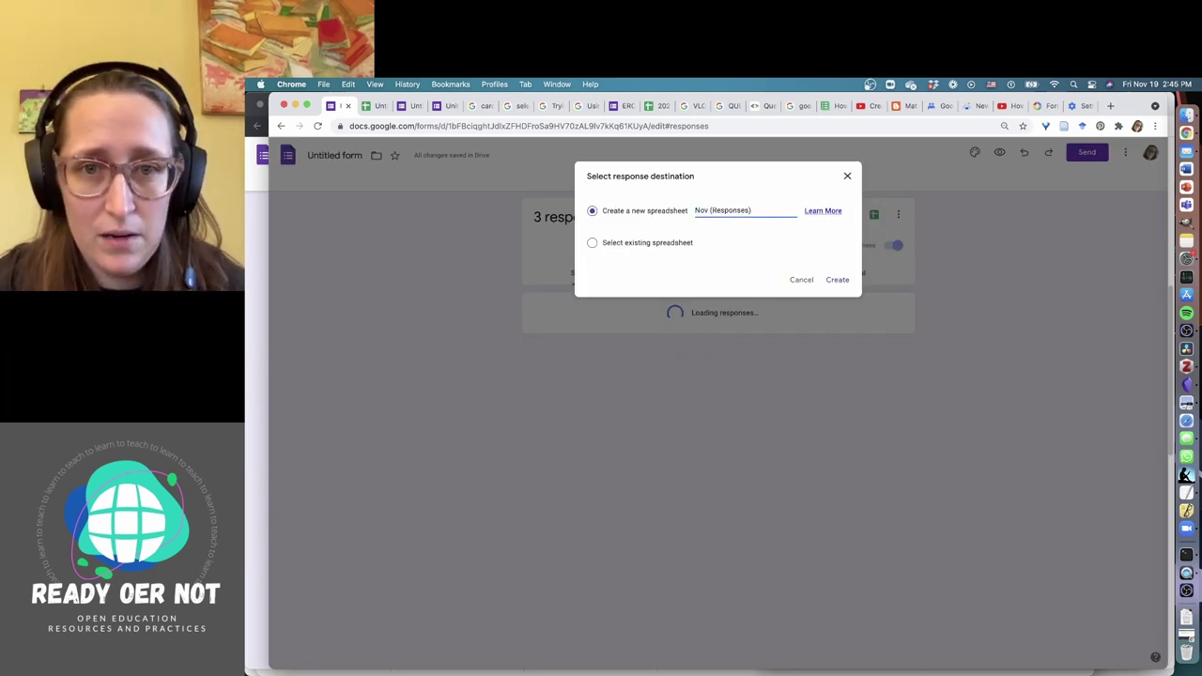
{"action": "type", "text": "ember"}
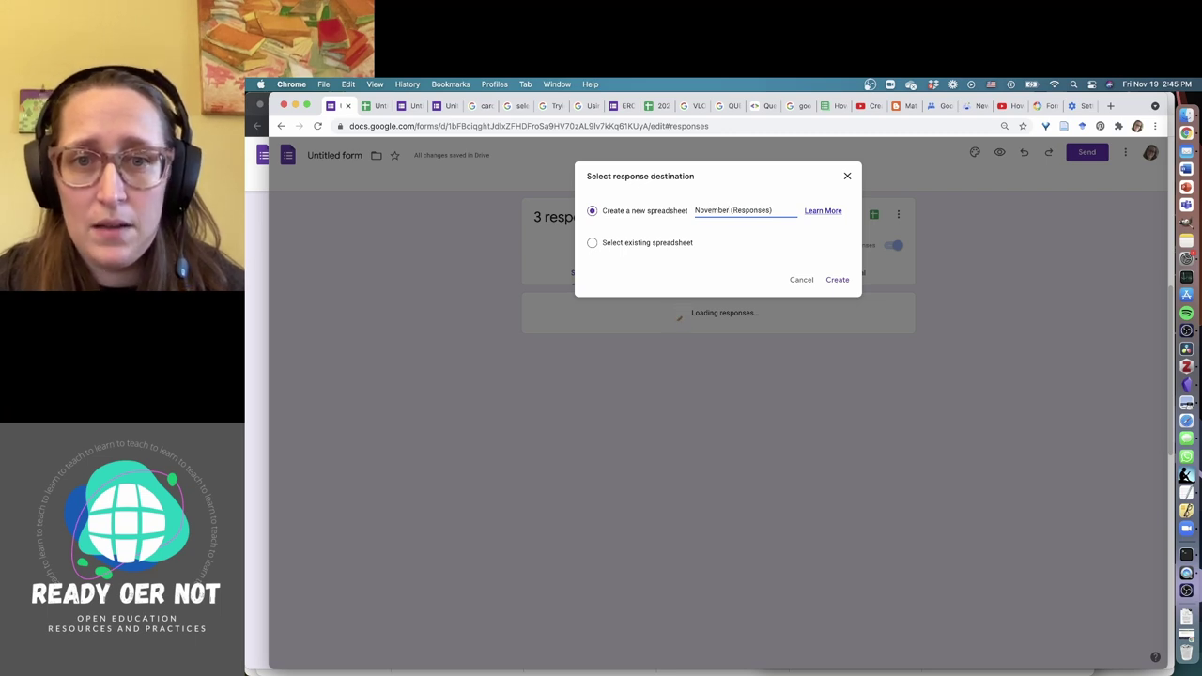
{"action": "type", "text": " Demo"}
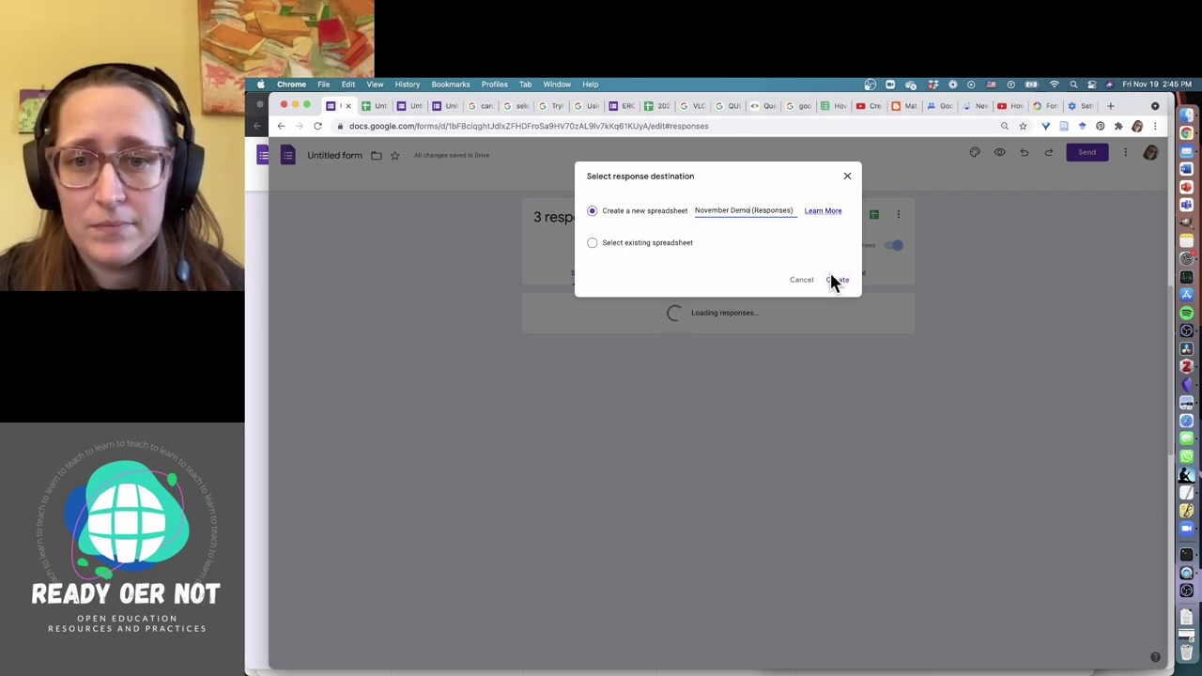
{"action": "left_click", "coordinate": [836, 279]}
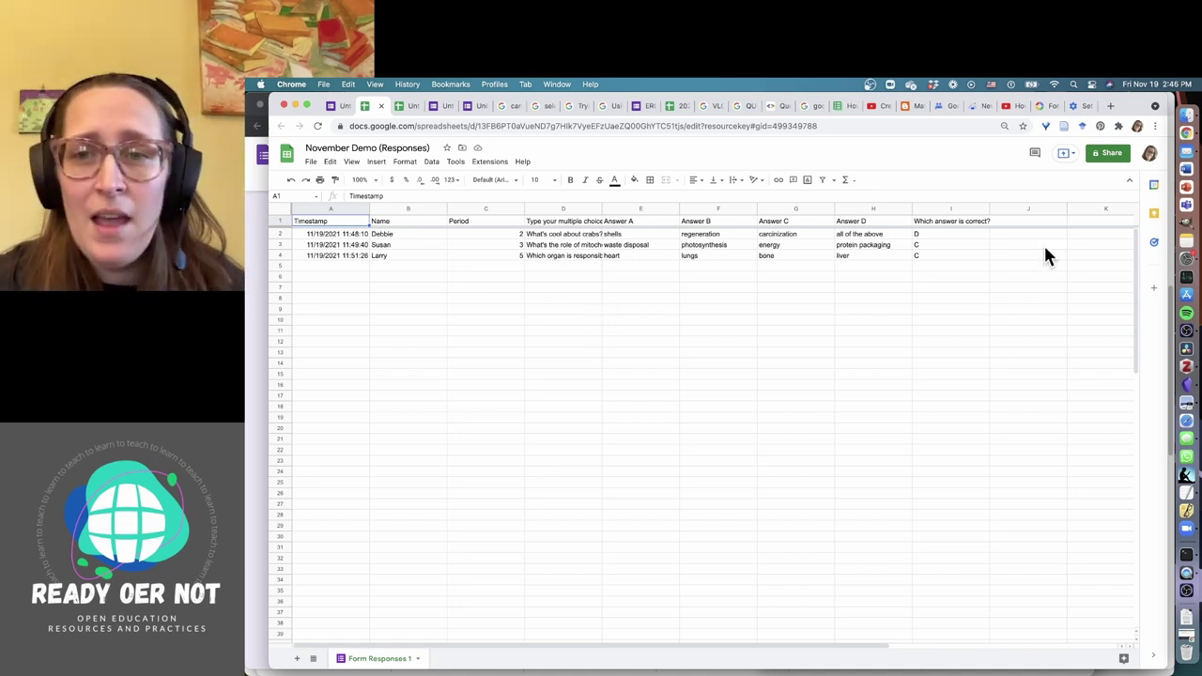
- Widen column D, then narrow it slightly to fit the longest question text
{"action": "left_click", "coordinate": [1018, 222]}
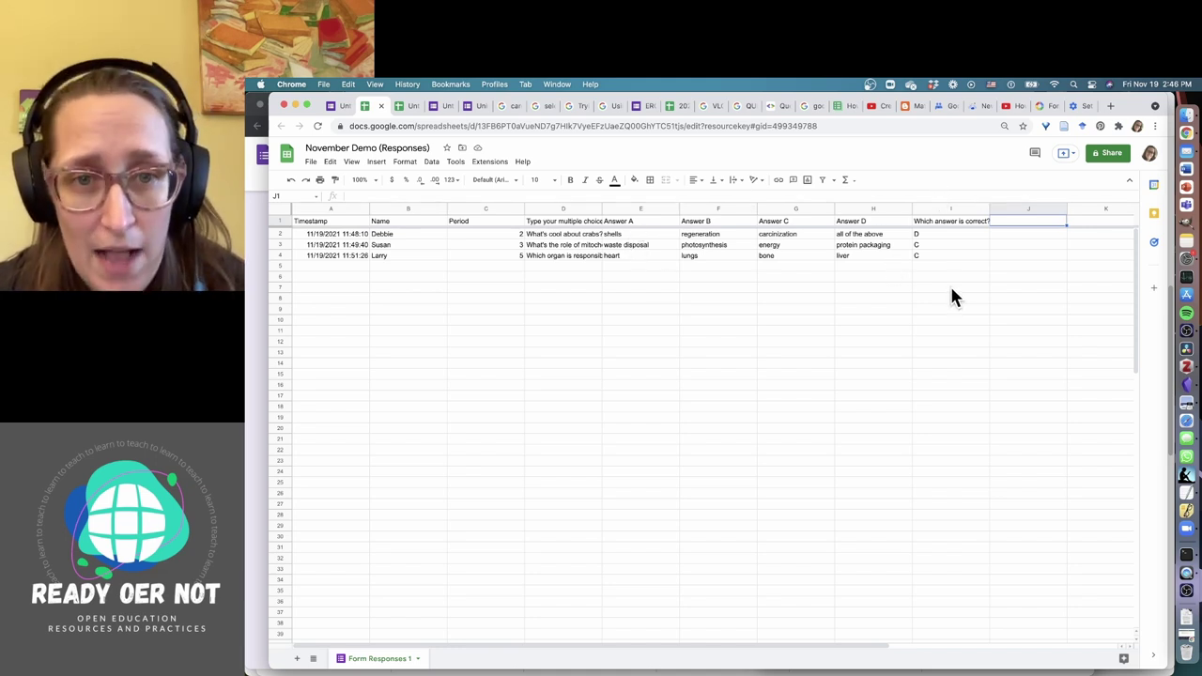
{"action": "left_click", "coordinate": [554, 235]}
{"action": "left_click_drag", "start_coordinate": [602, 207], "coordinate": [751, 207]}
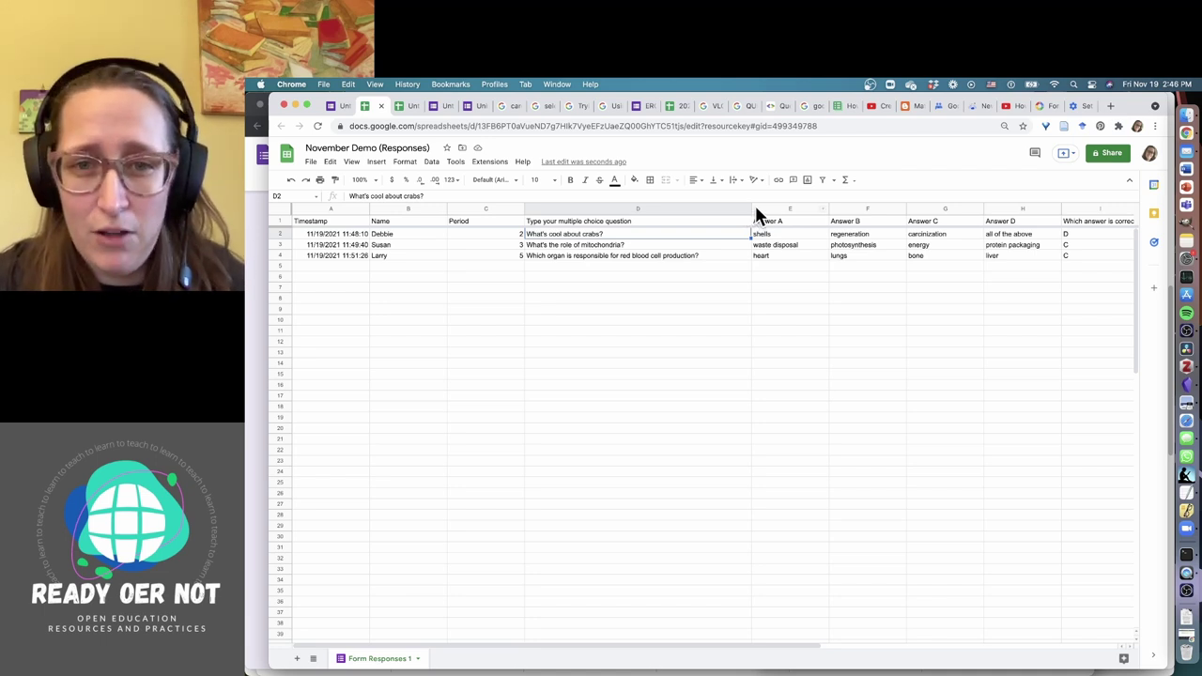
{"action": "left_click_drag", "start_coordinate": [752, 208], "coordinate": [710, 210]}
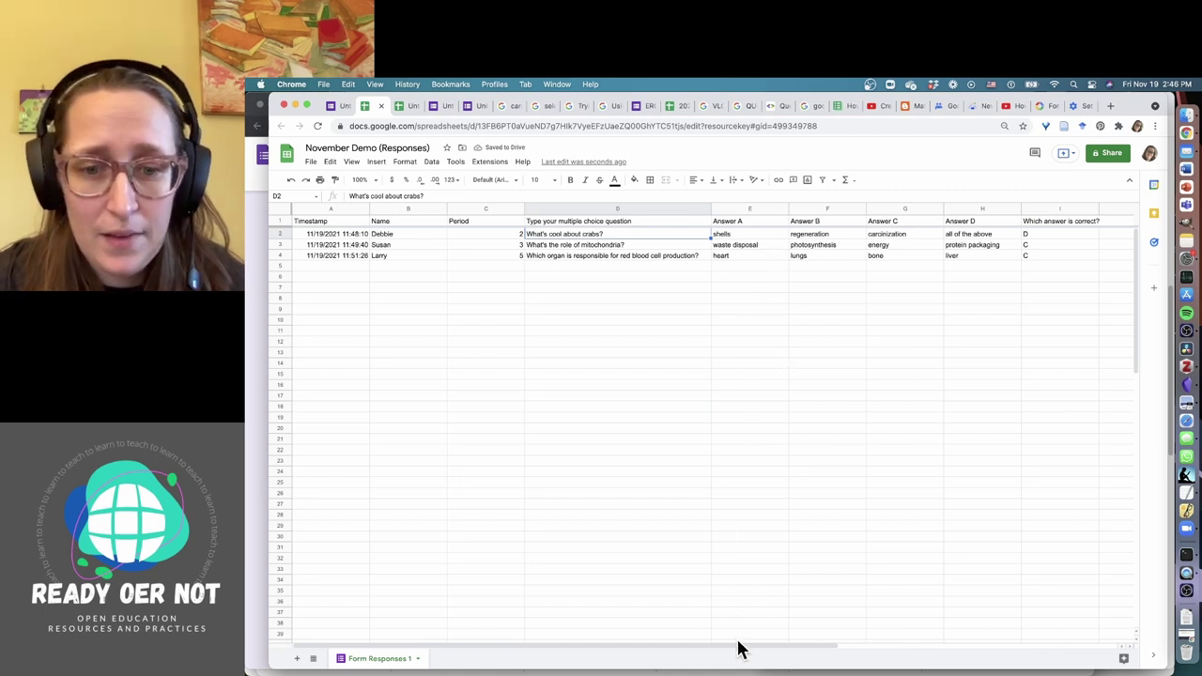
{"action": "left_click_drag", "start_coordinate": [787, 654], "coordinate": [934, 633]}
- Enter headers 'Question Type' in J1 and 'Question #' in K1, and =1 in K2
{"action": "left_click", "coordinate": [907, 222]}
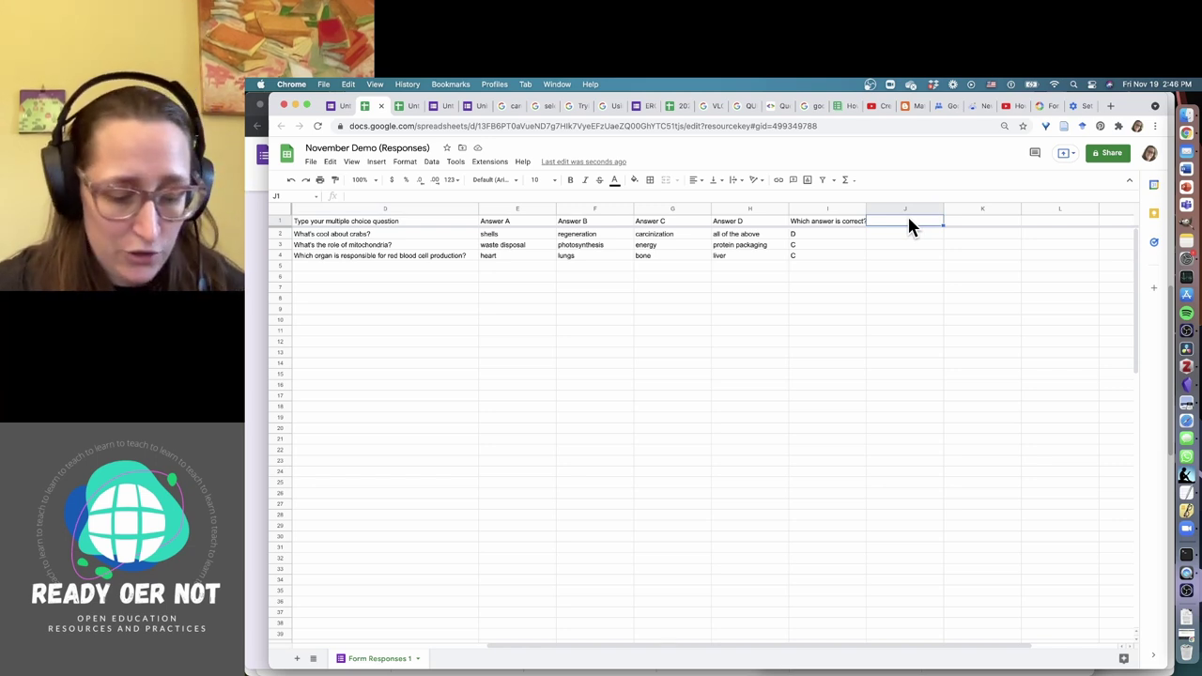
{"action": "type", "text": "Question Type"}
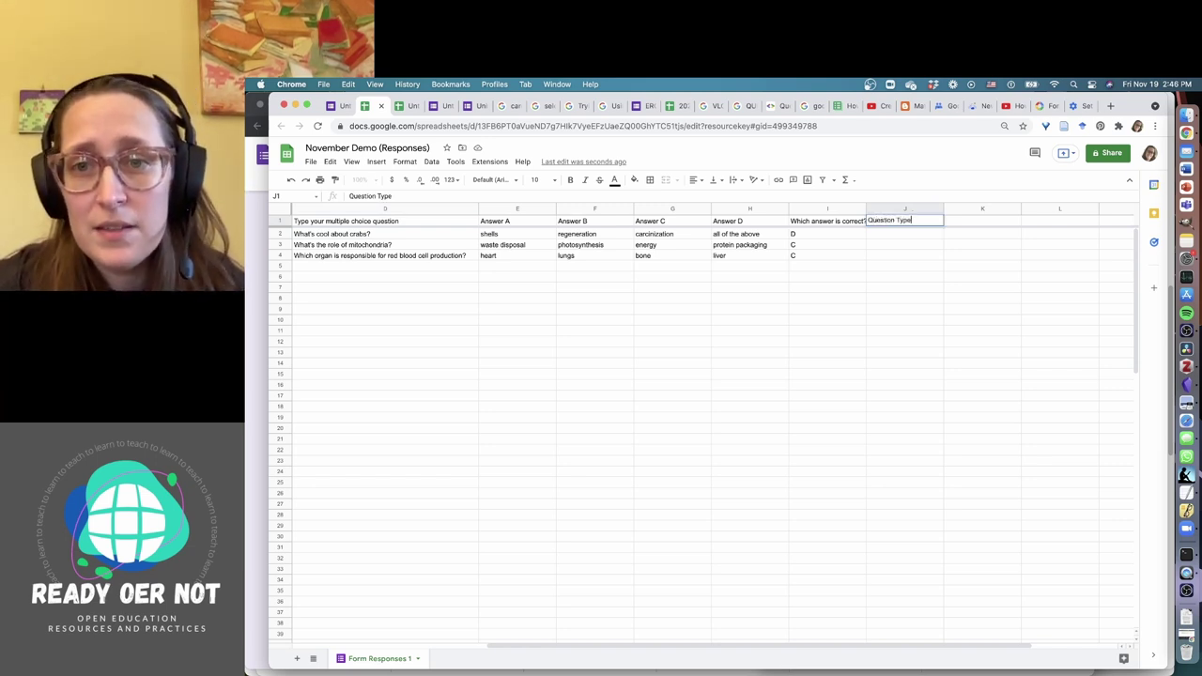
{"action": "key", "text": "Tab"}
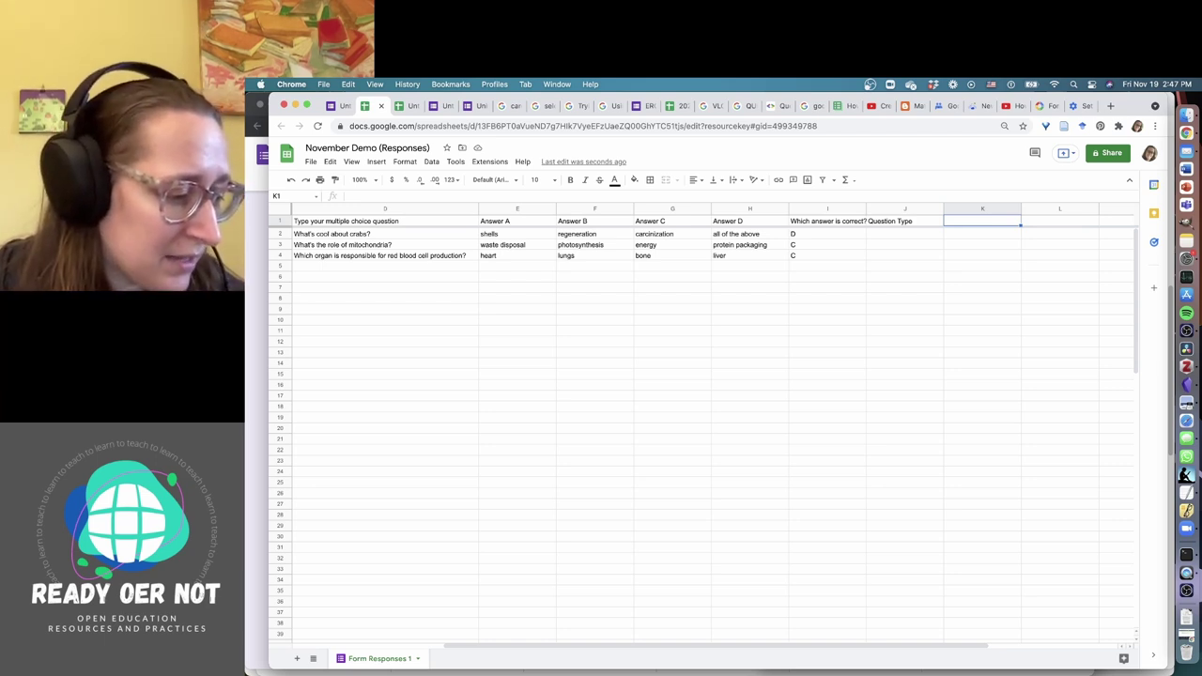
{"action": "type", "text": "Question #"}
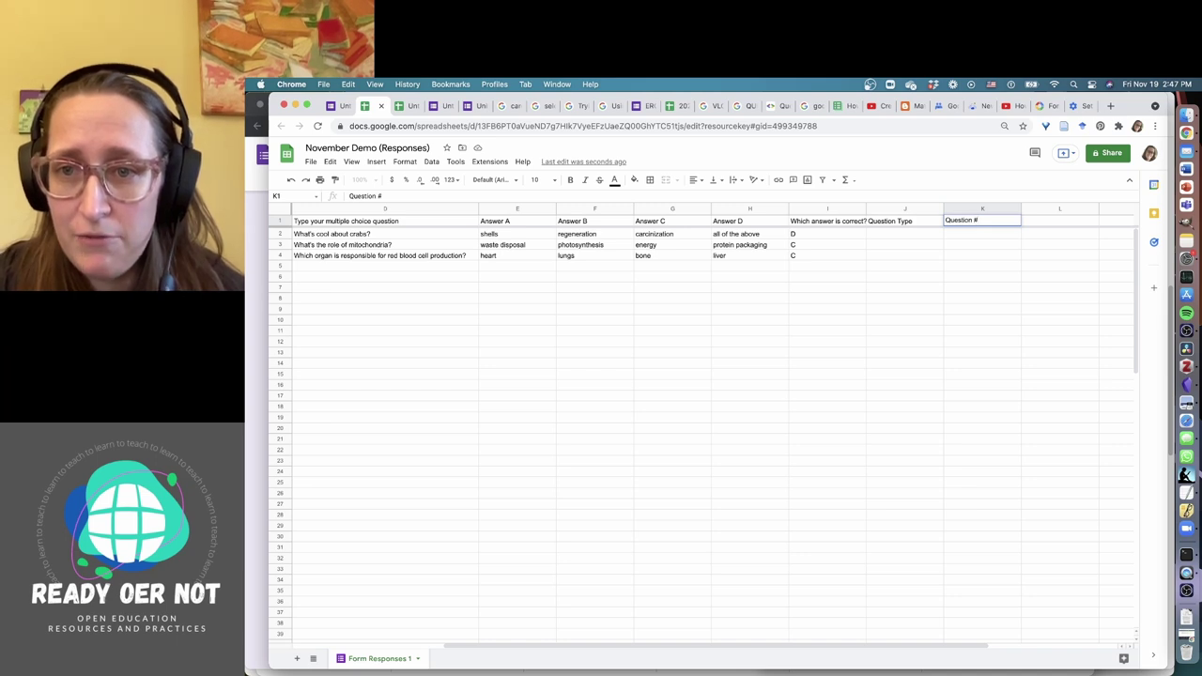
{"action": "key", "text": "Return"}
{"action": "key", "text": "Right"}
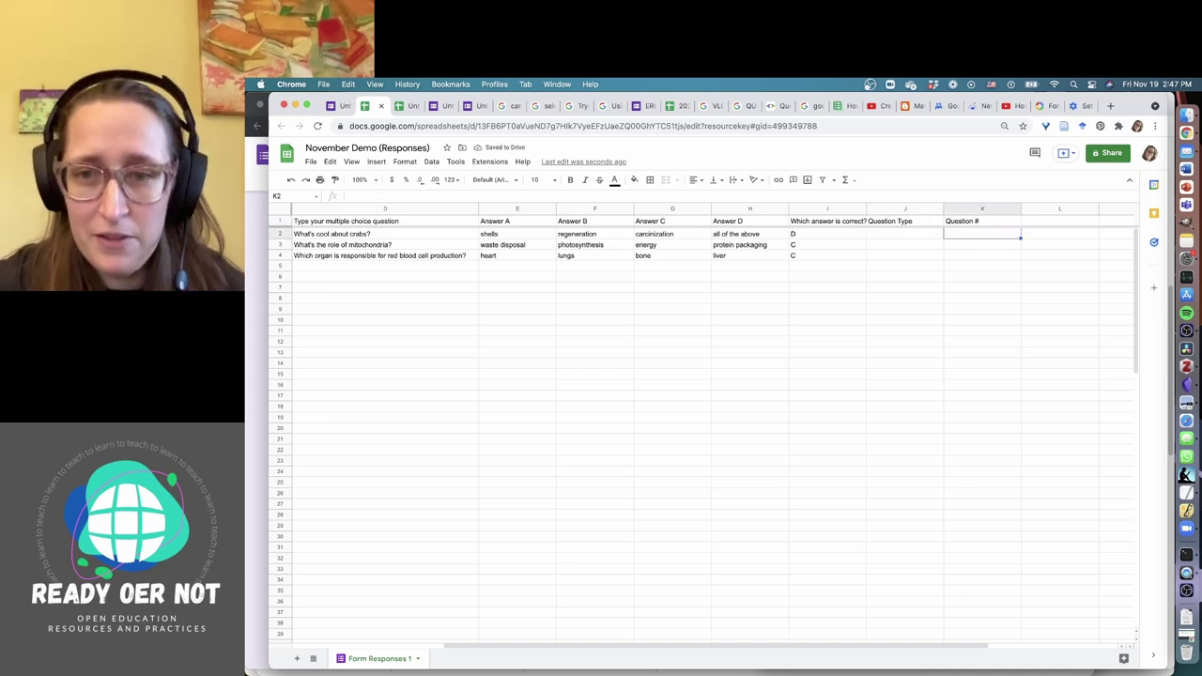
{"action": "type", "text": "="}
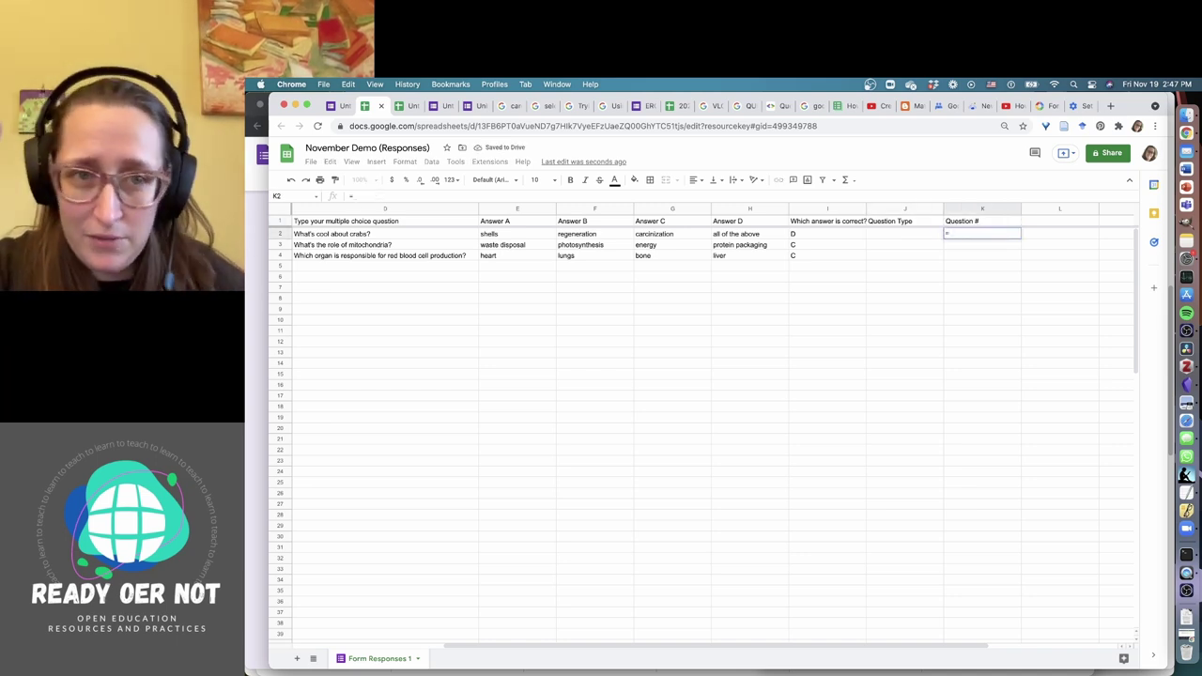
{"action": "type", "text": "1"}
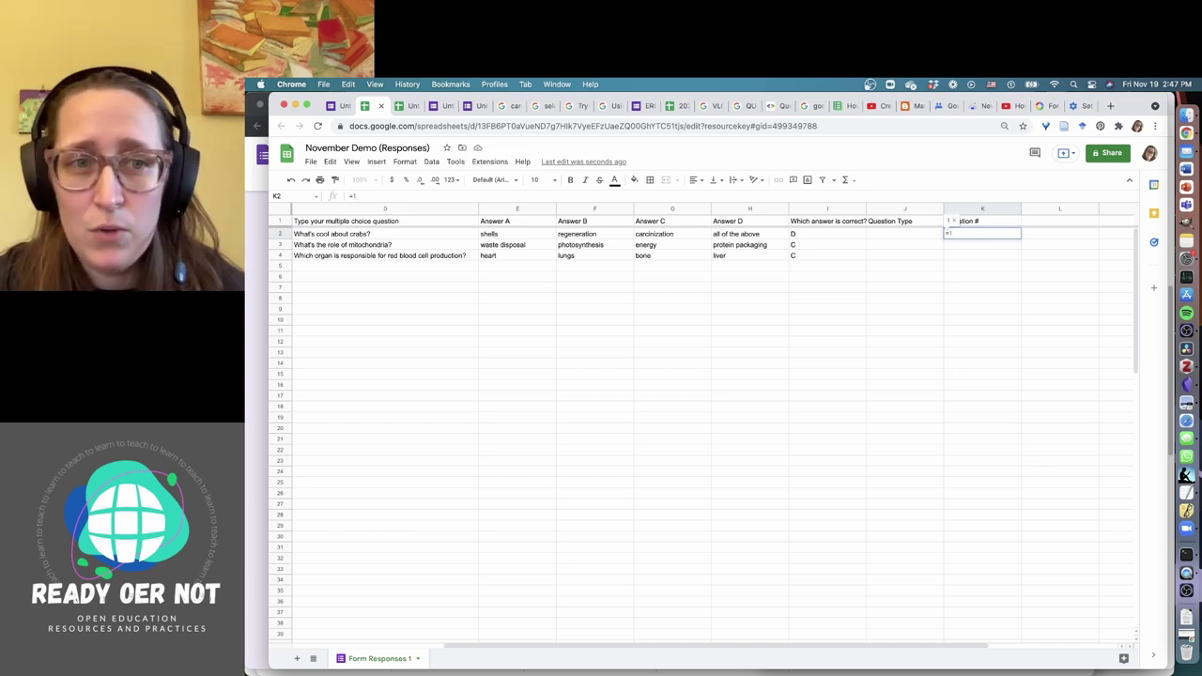
{"action": "key", "text": "Return"}
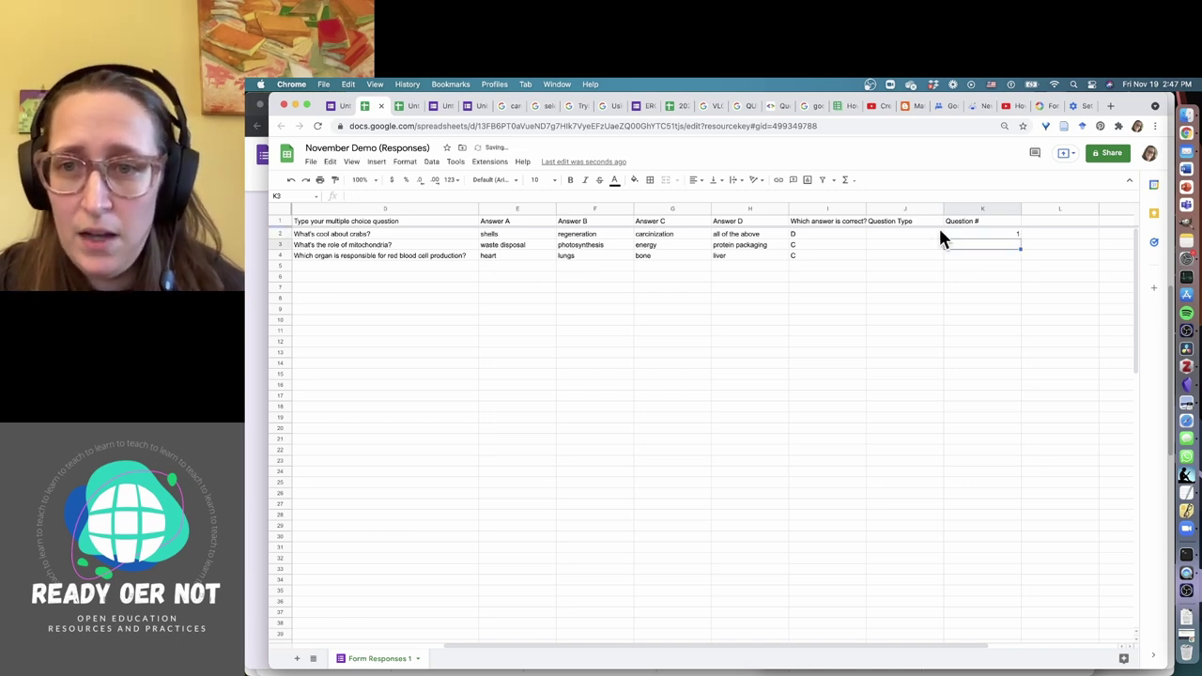
- Zoom the sheet to 200% and re-enter =1 in cell K2
{"action": "left_click", "coordinate": [369, 180]}
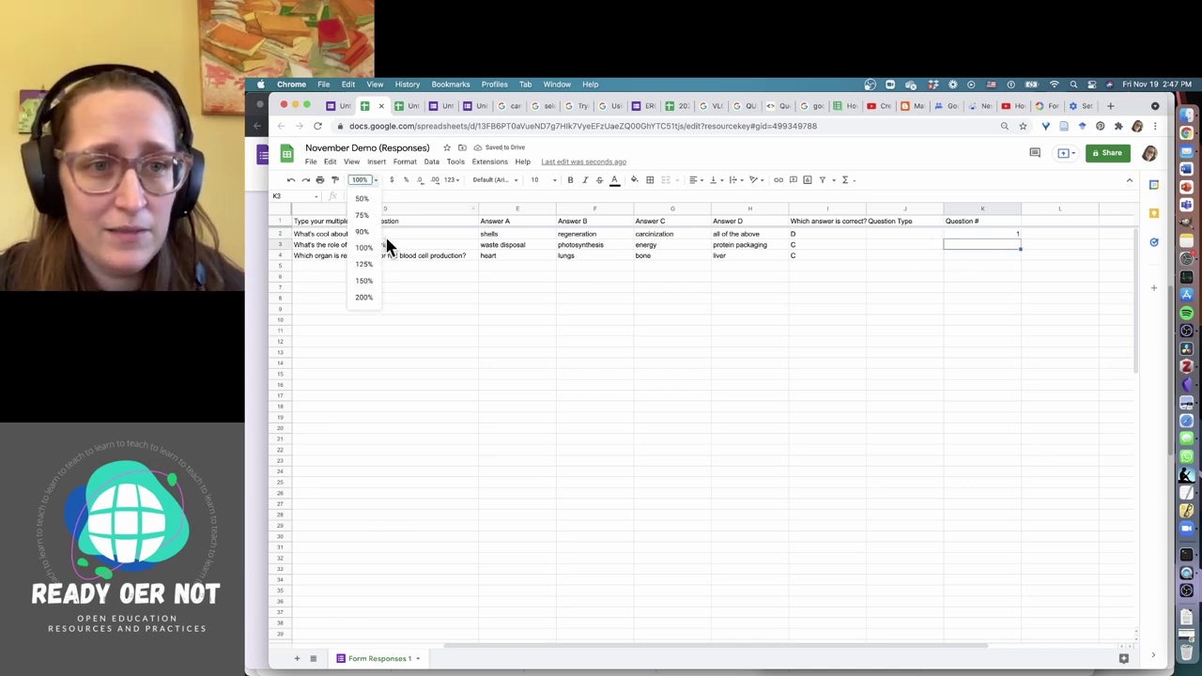
{"action": "left_click", "coordinate": [368, 299]}
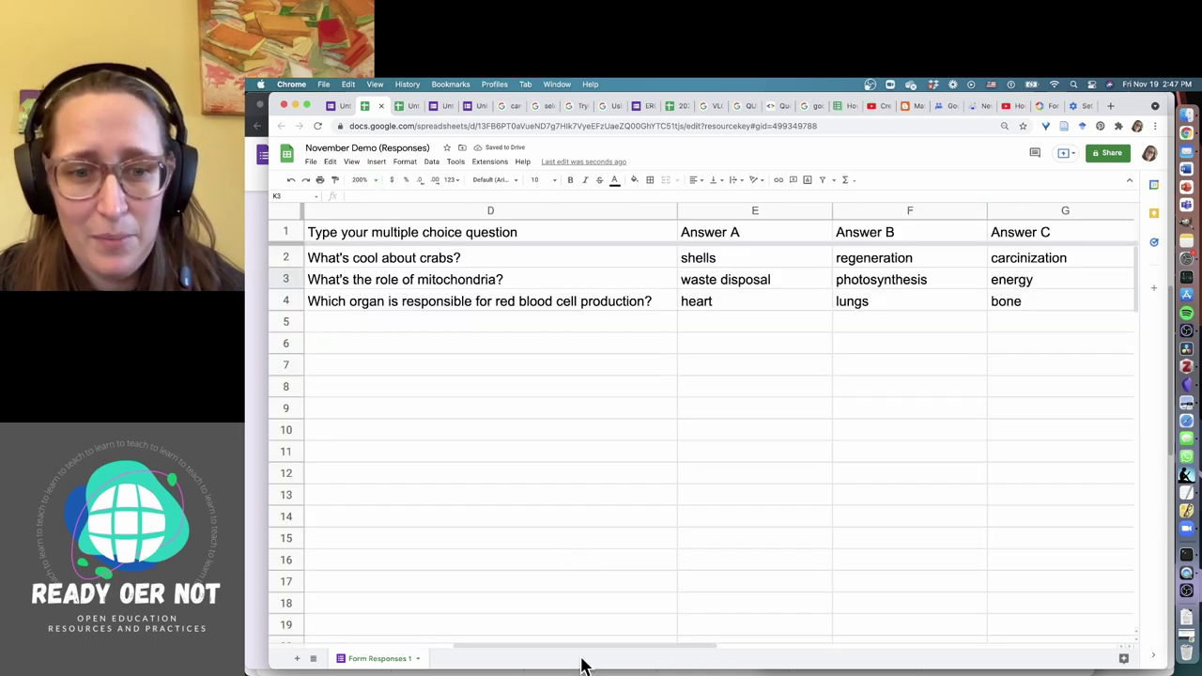
{"action": "left_click_drag", "start_coordinate": [587, 655], "coordinate": [893, 657]}
{"action": "left_click", "coordinate": [880, 258]}
{"action": "key", "text": "Delete"}
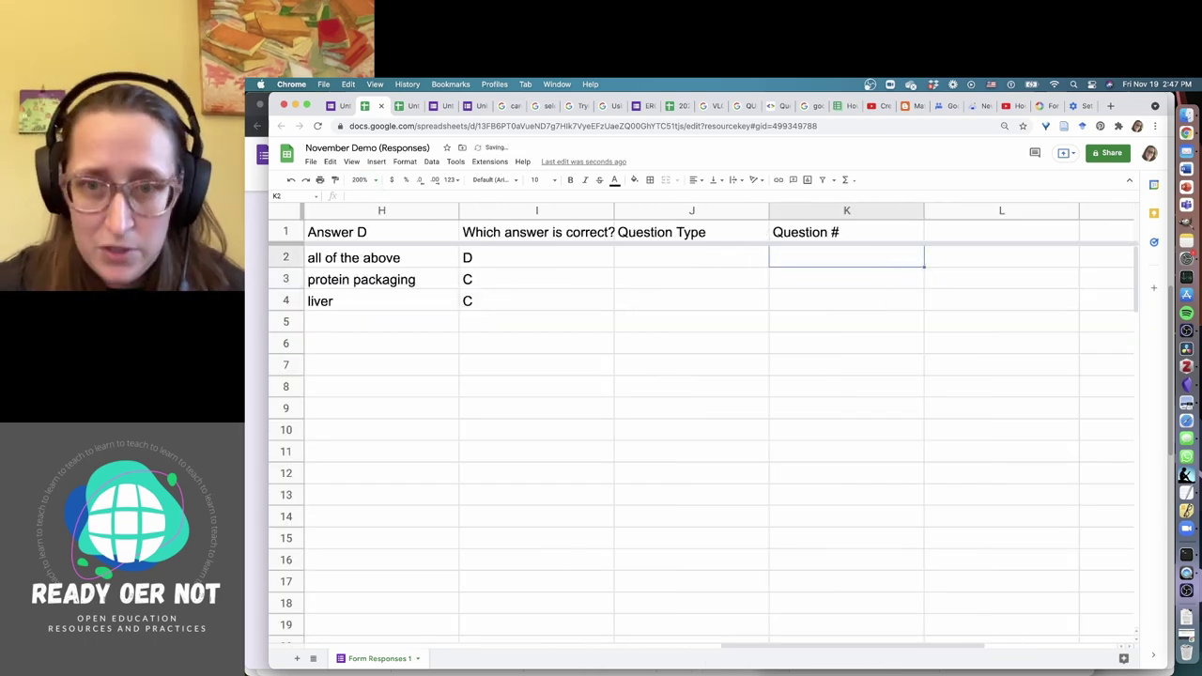
{"action": "type", "text": "=1"}
{"action": "key", "text": "Return"}
- Fill K3 with the suggested =K2+1 formula
{"action": "key", "text": "Up"}
{"action": "left_click", "coordinate": [844, 277]}
{"action": "type", "text": "="}
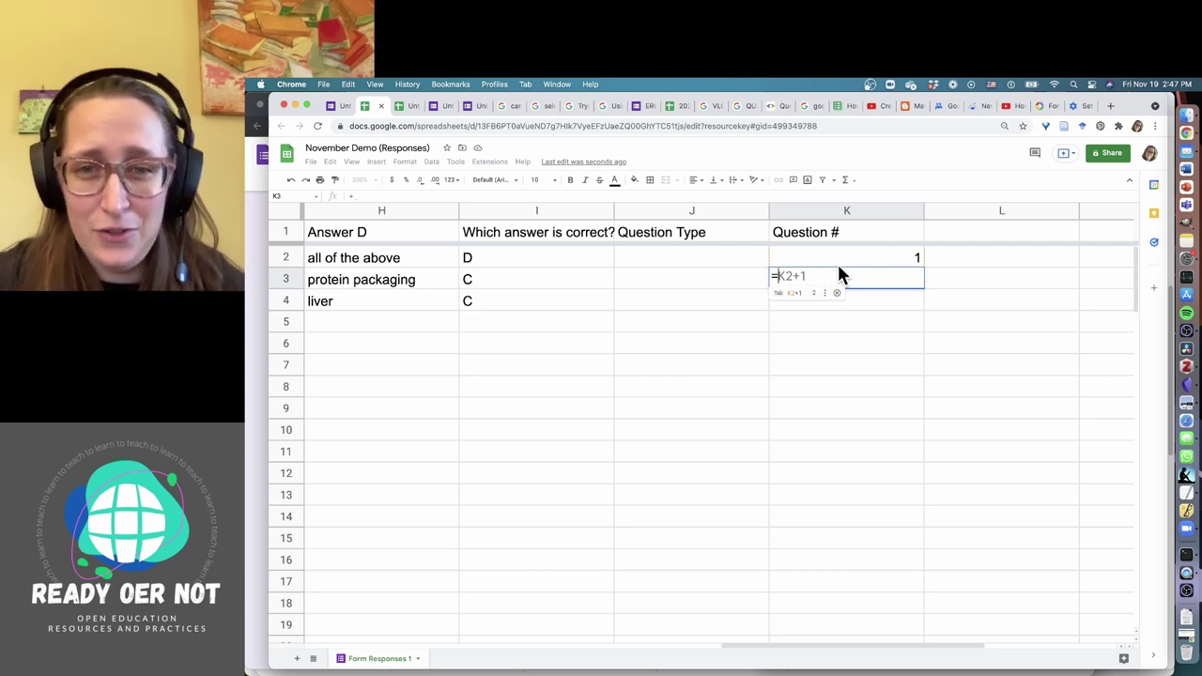
{"action": "key", "text": "Tab"}
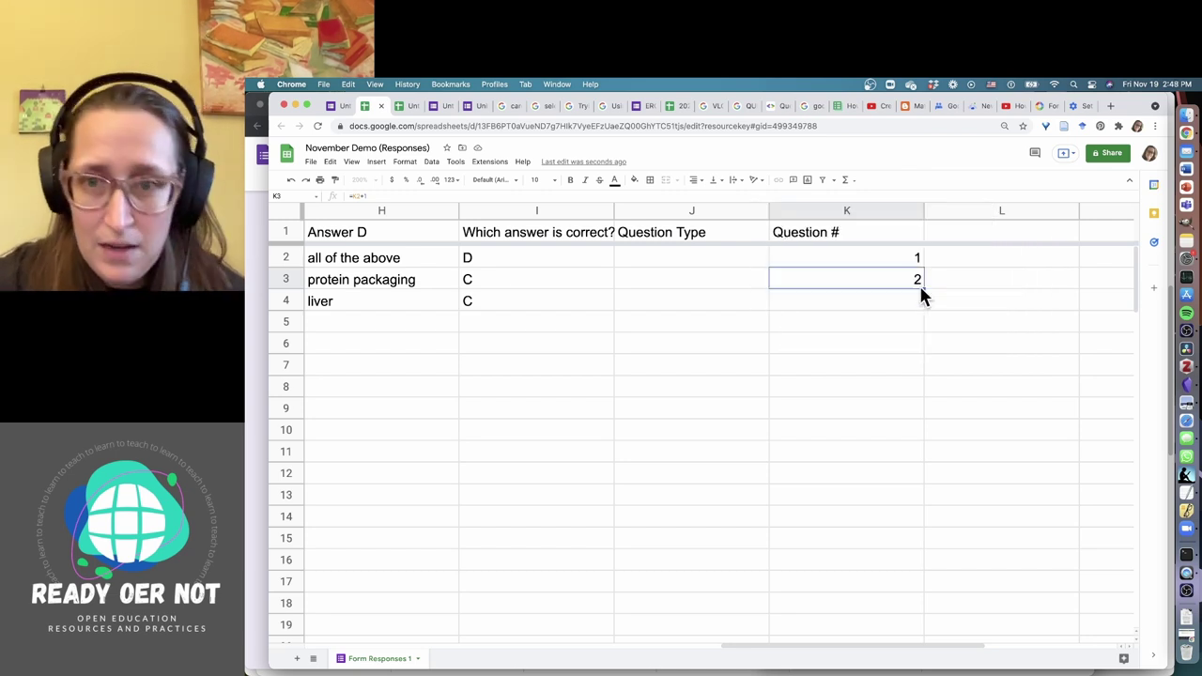
- Copy the K2:K3 numbering down column K to row 100, giving 1 through 99
{"action": "left_click_drag", "start_coordinate": [923, 290], "coordinate": [892, 670]}
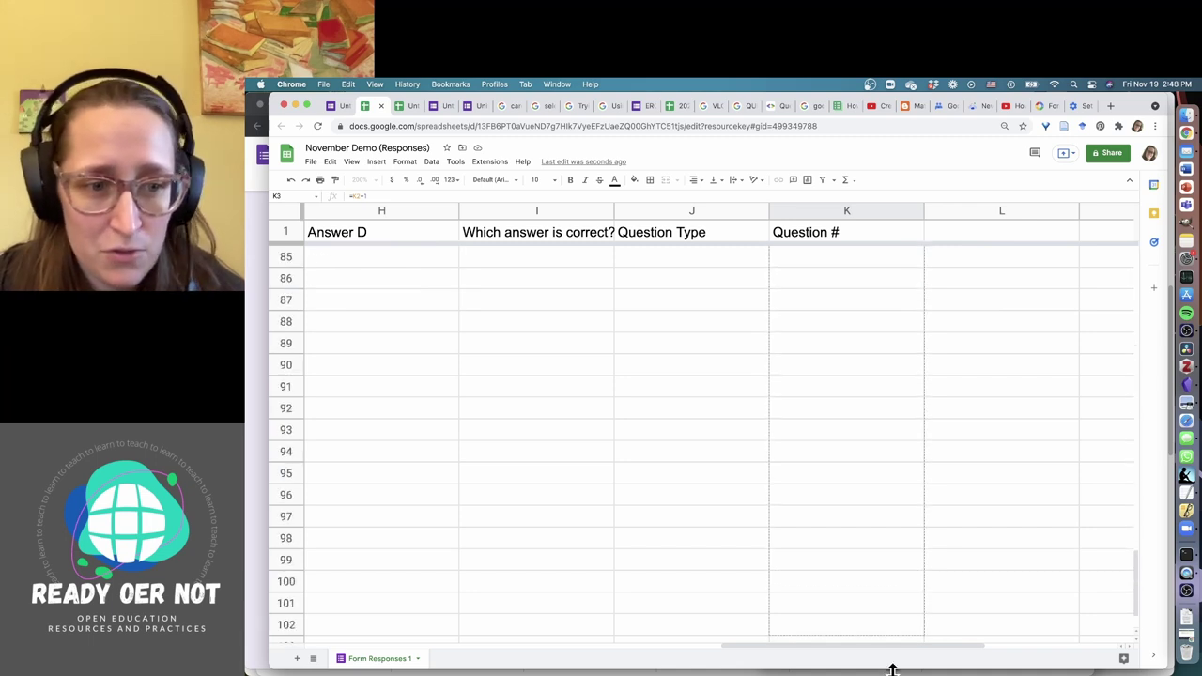
{"action": "left_click_drag", "start_coordinate": [893, 669], "coordinate": [917, 518]}
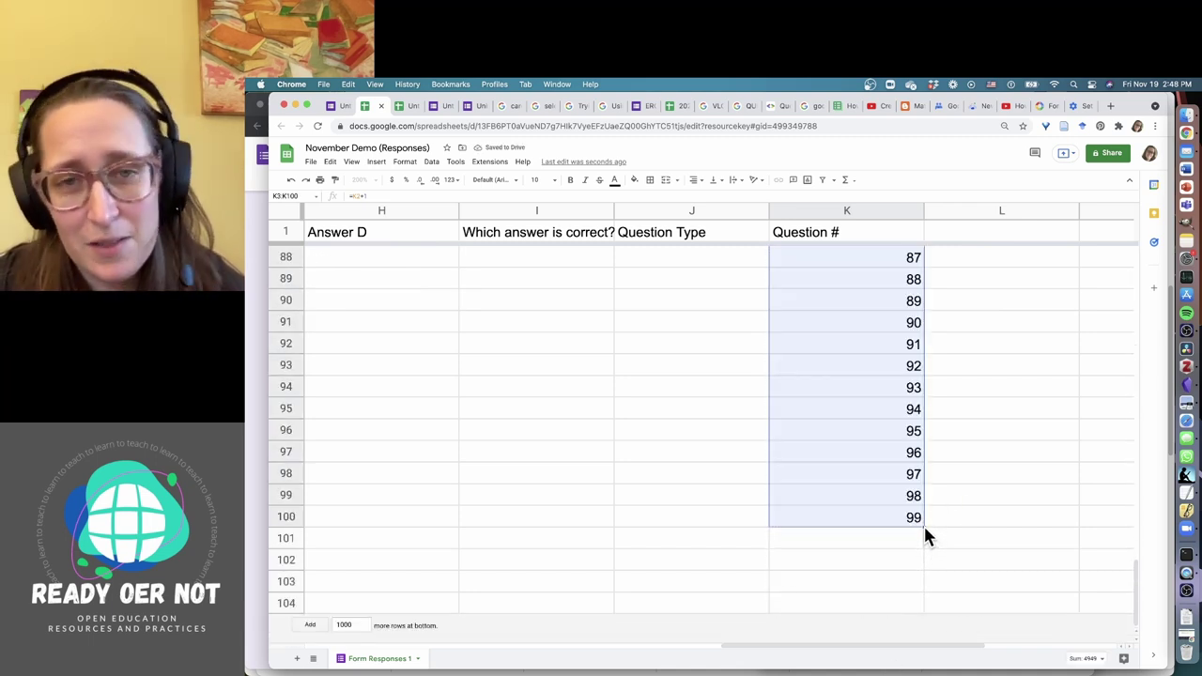
{"action": "scroll", "coordinate": [975, 495], "scroll_direction": "up", "scroll_amount": 10}
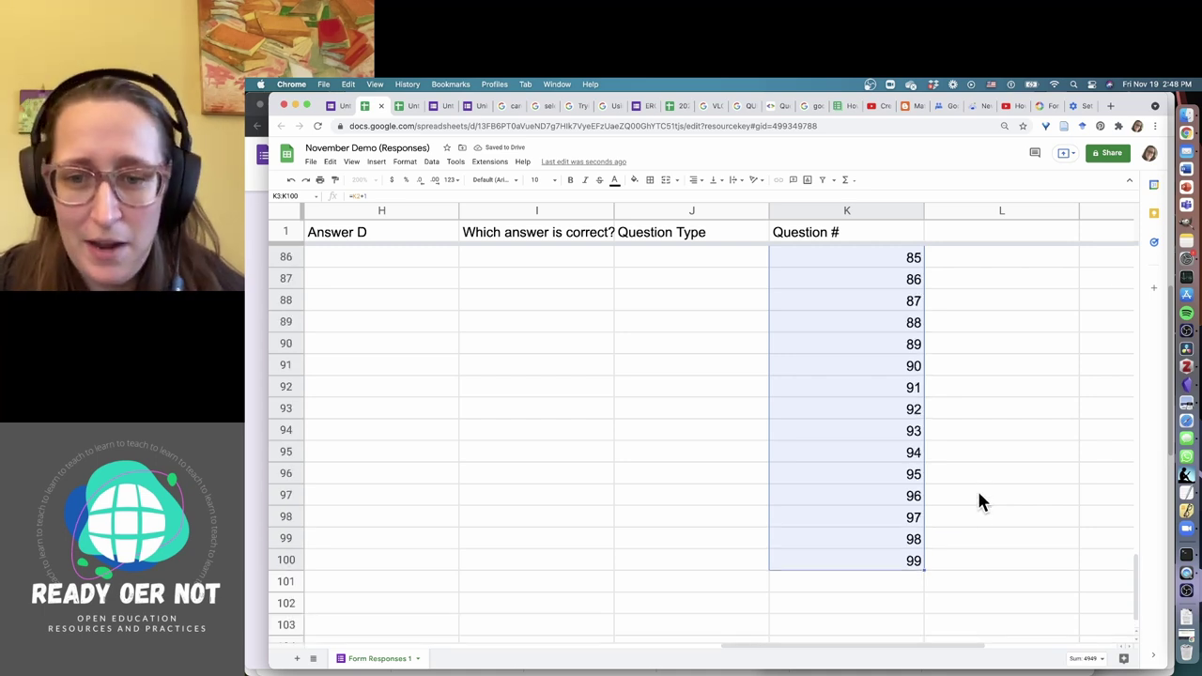
{"action": "scroll", "coordinate": [969, 507], "scroll_direction": "up", "scroll_amount": 15}
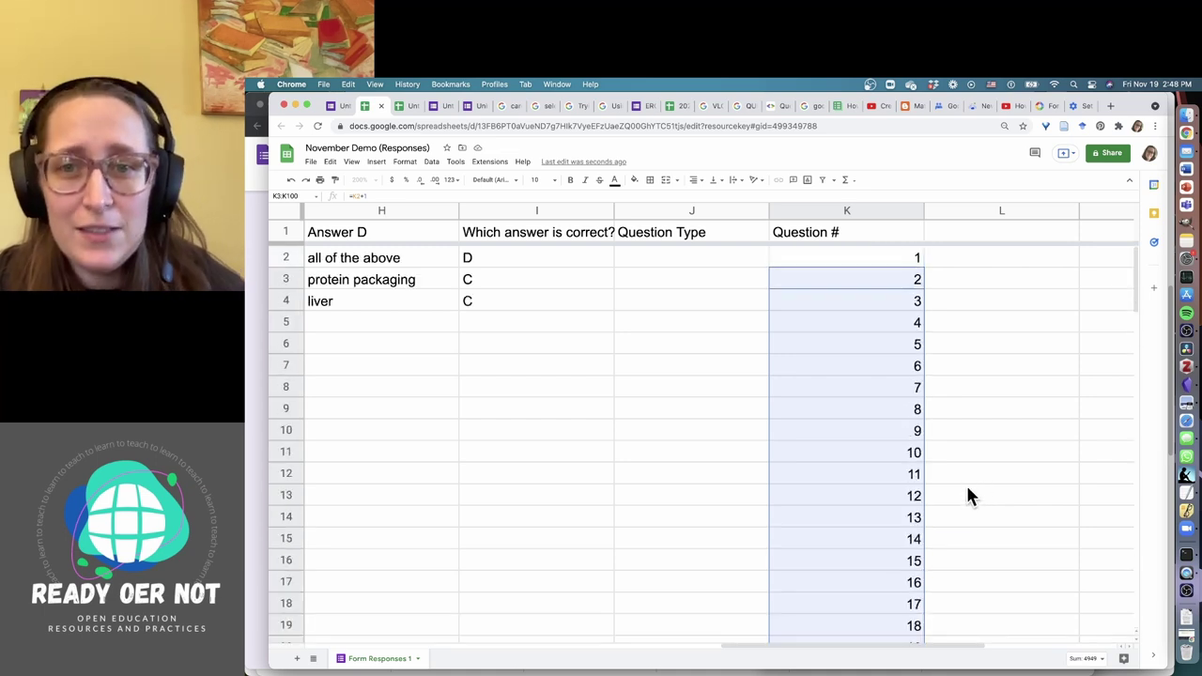
{"action": "left_click", "coordinate": [885, 256]}
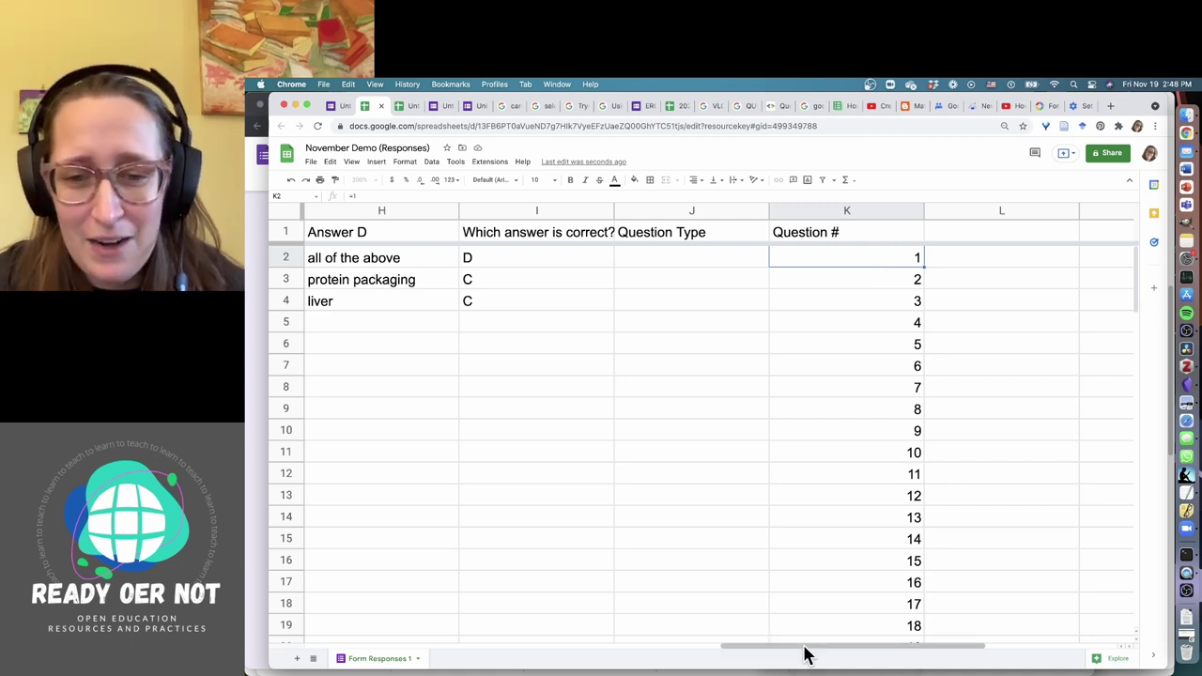
{"action": "left_click_drag", "start_coordinate": [804, 654], "coordinate": [661, 633]}
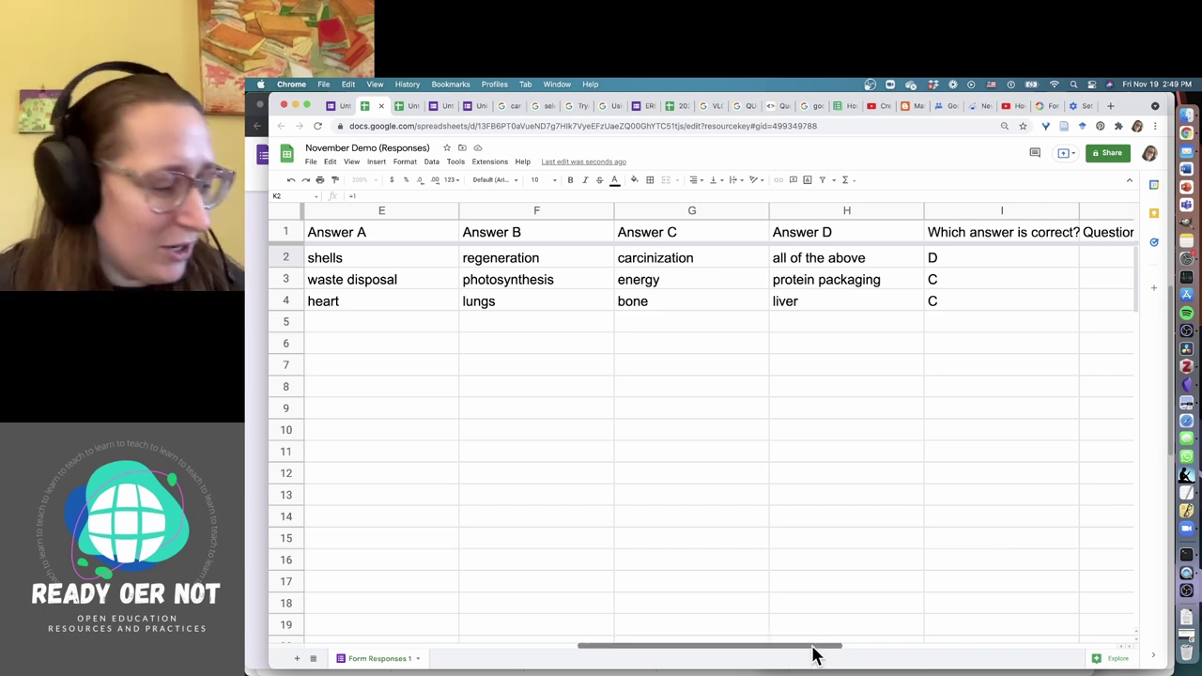
{"action": "left_click_drag", "start_coordinate": [813, 654], "coordinate": [1096, 644]}
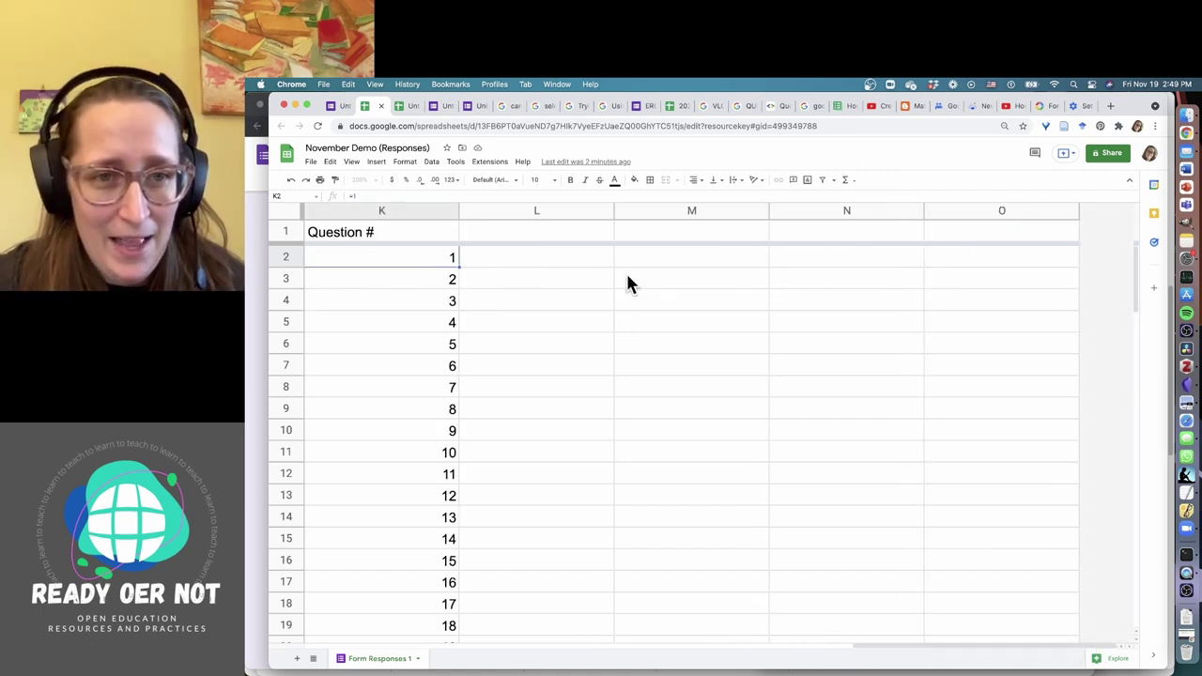
{"action": "left_click", "coordinate": [599, 235]}
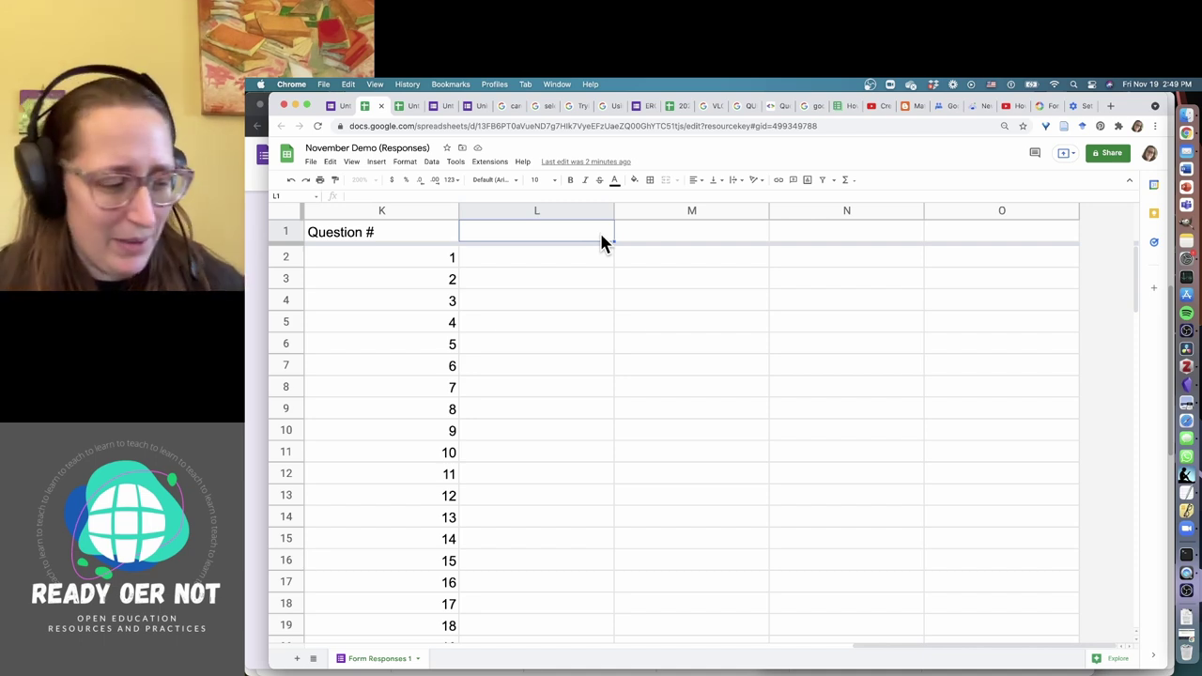
- Enter the headers 'correct A' in L1 and 'correct B' in M1
{"action": "type", "text": "Co"}
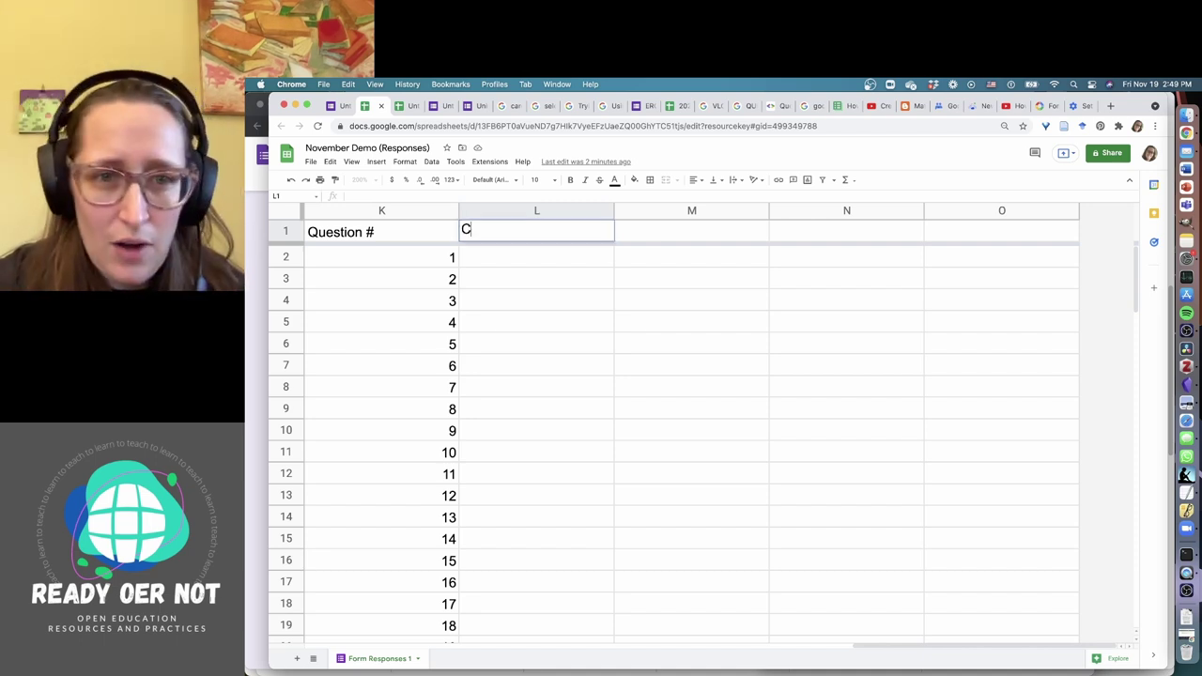
{"action": "key", "text": "BackSpace"}
{"action": "key", "text": "BackSpace"}
{"action": "type", "text": "correct A"}
{"action": "key", "text": "Tab"}
{"action": "type", "text": "Co"}
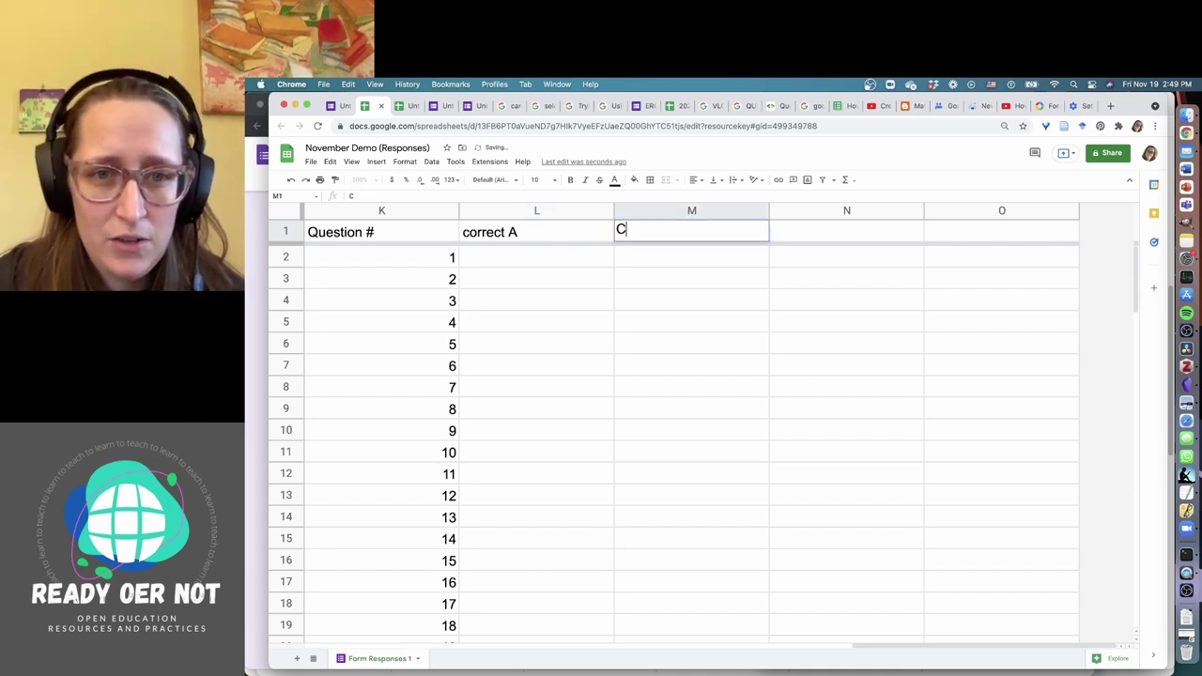
{"action": "key", "text": "BackSpace"}
{"action": "key", "text": "BackSpace"}
{"action": "type", "text": "correct B"}
{"action": "key", "text": "Tab"}
- Enter the headers 'correct C' in N1 and 'correct D' in O1
{"action": "type", "text": "C"}
{"action": "key", "text": "BackSpace"}
{"action": "type", "text": "correct"}
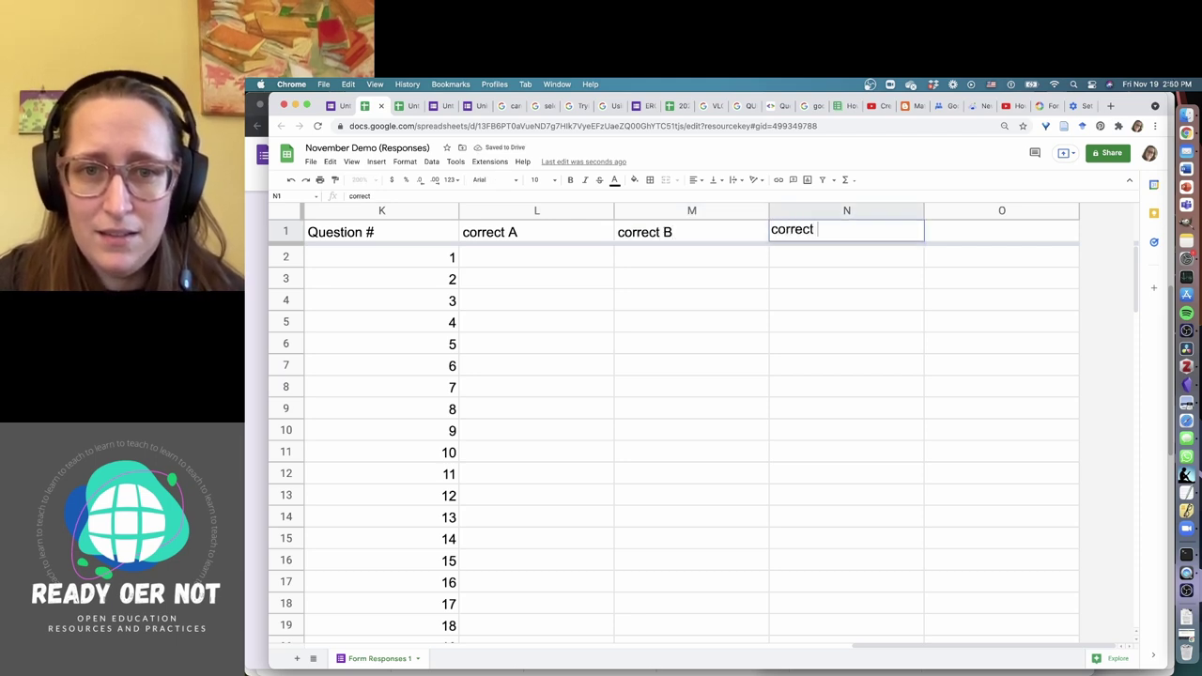
{"action": "type", "text": " C"}
{"action": "key", "text": "Tab"}
{"action": "type", "text": "correct D"}
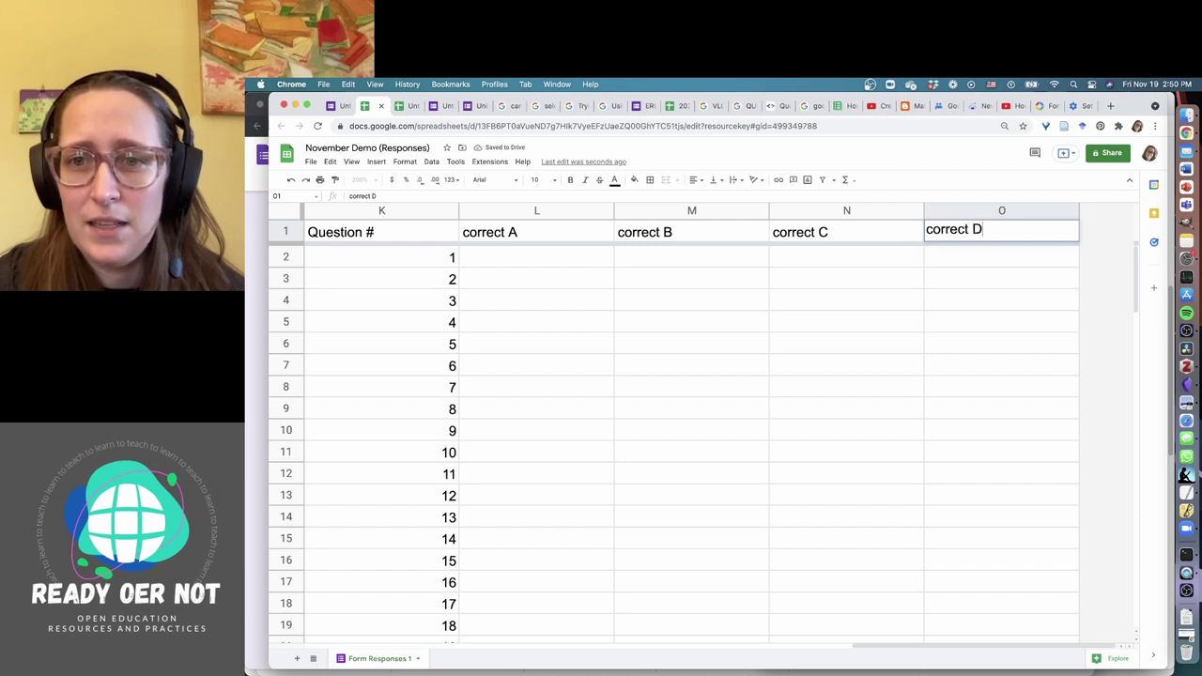
{"action": "key", "text": "Tab"}
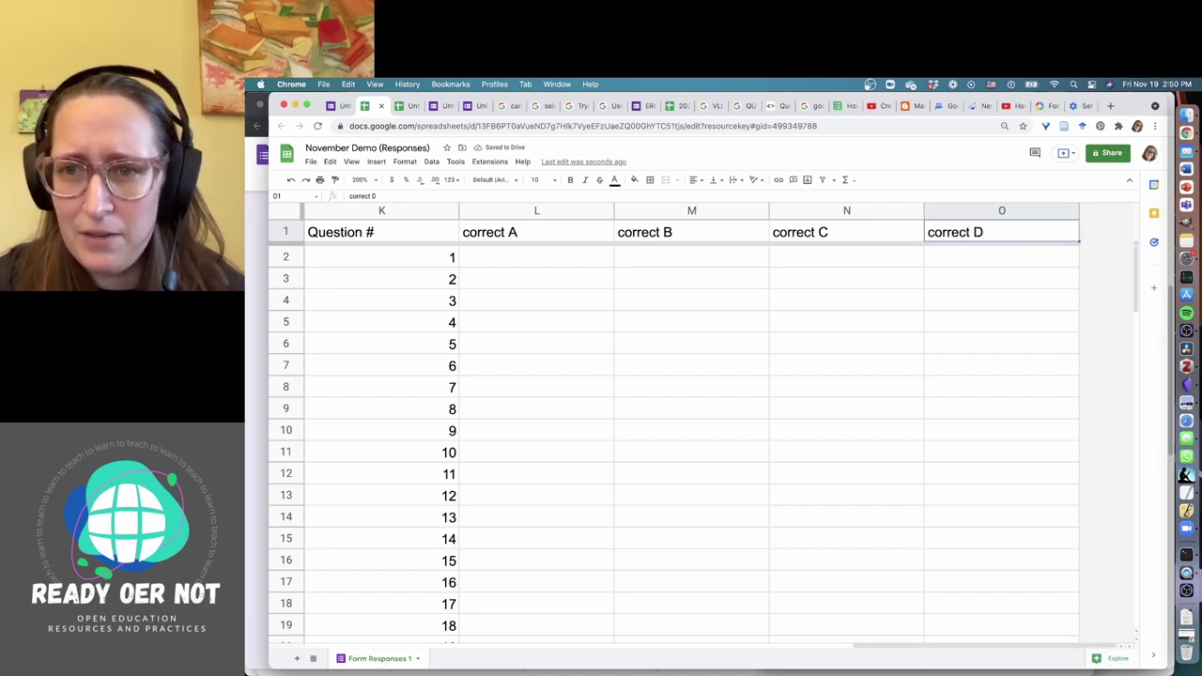
- Insert an empty column P after correct D and head it 'correct answer!'
{"action": "right_click", "coordinate": [1060, 213]}
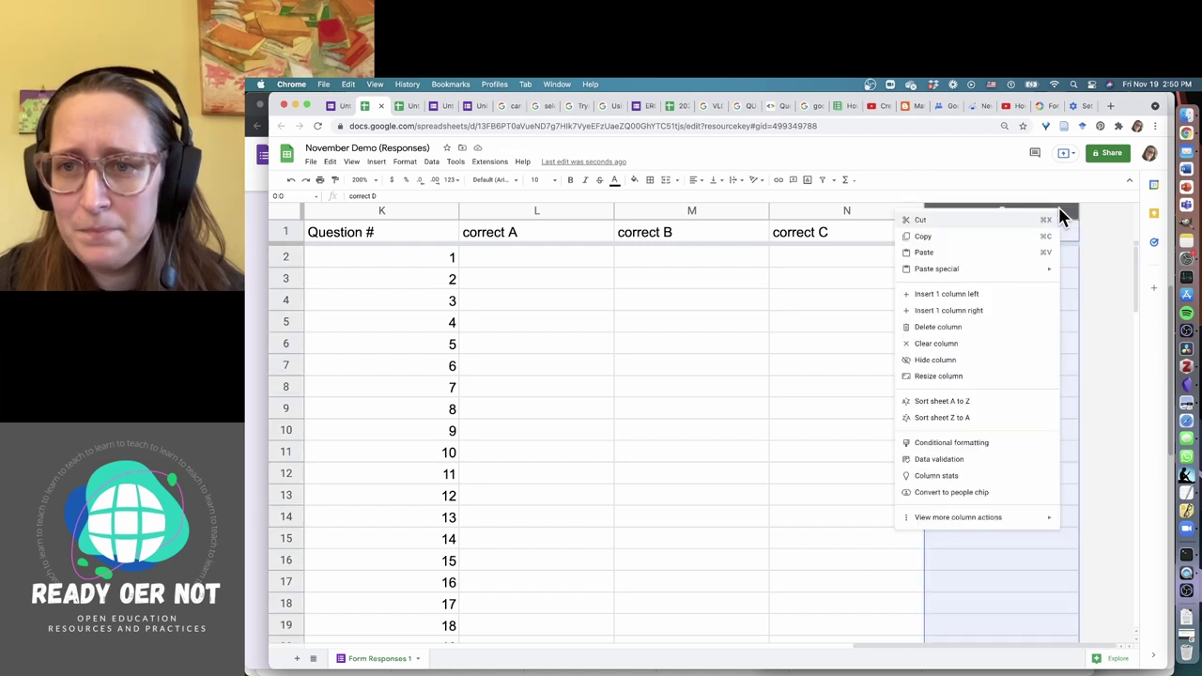
{"action": "left_click", "coordinate": [1008, 311]}
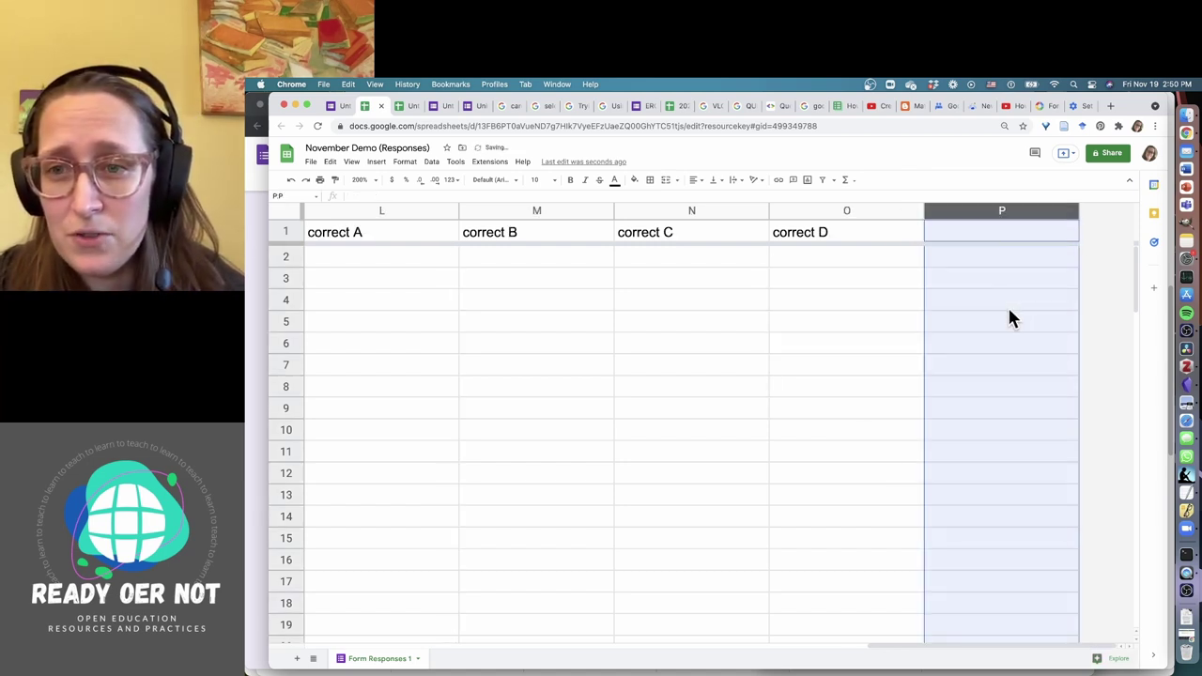
{"action": "left_click", "coordinate": [1000, 231]}
{"action": "type", "text": "Which"}
{"action": "key", "text": "BackSpace"}
{"action": "key", "text": "BackSpace"}
{"action": "key", "text": "BackSpace"}
{"action": "key", "text": "BackSpace"}
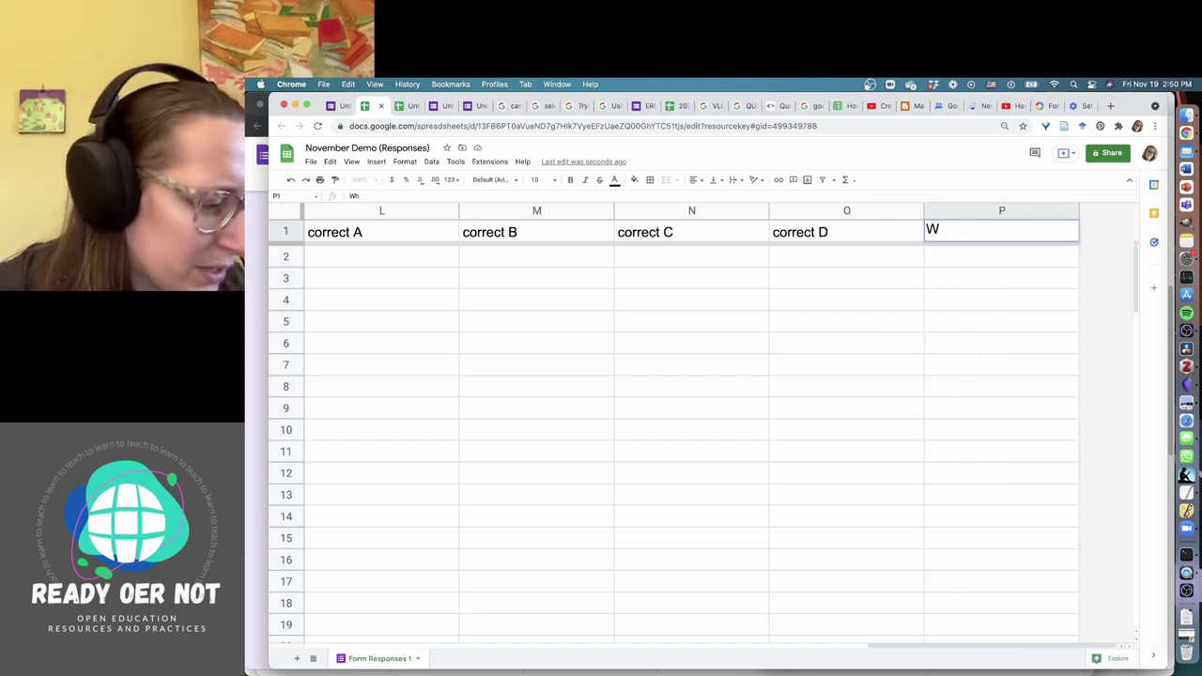
{"action": "key", "text": "BackSpace"}
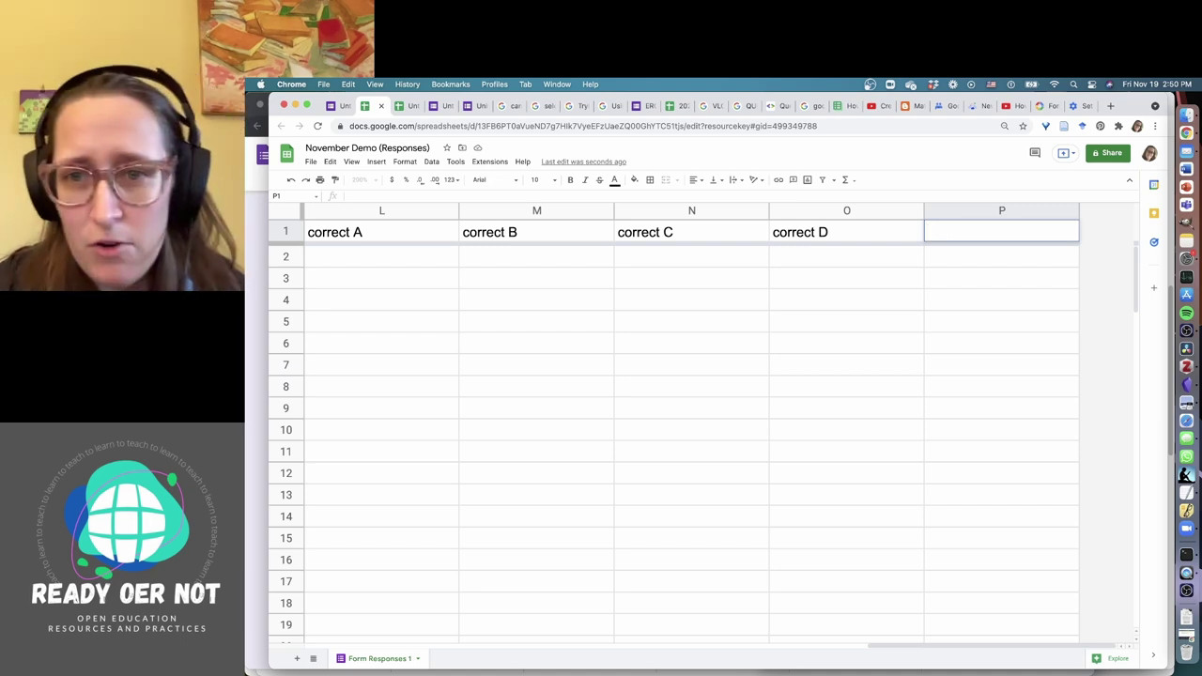
{"action": "type", "text": "correct ans"}
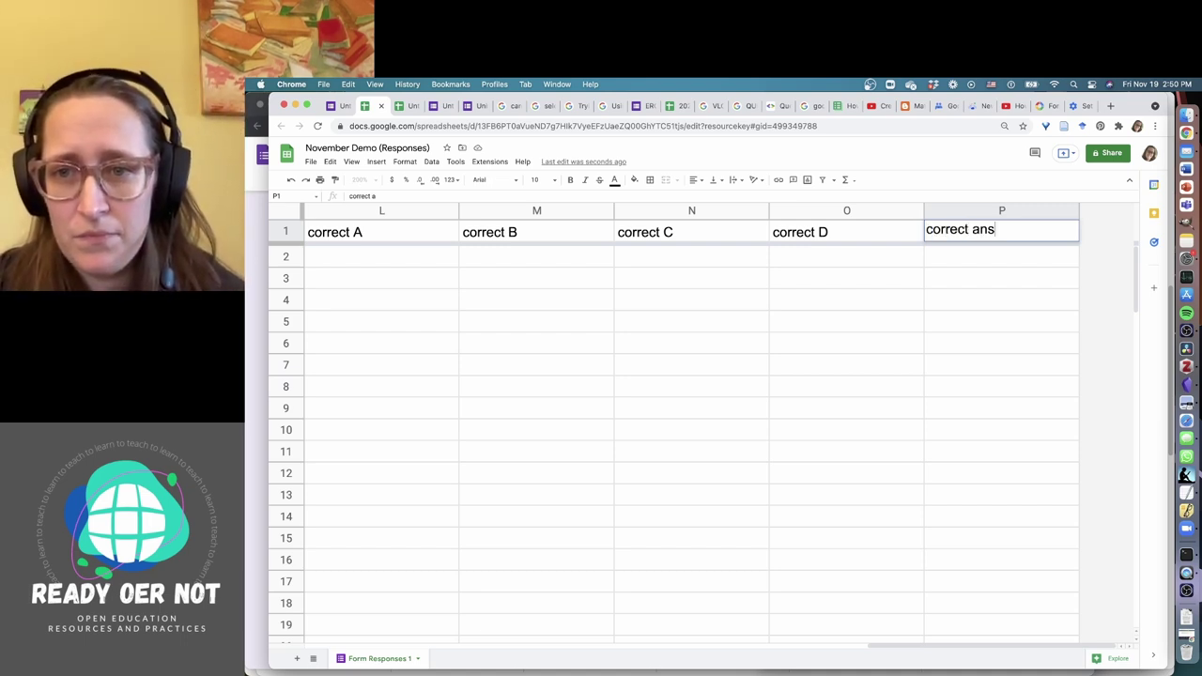
{"action": "type", "text": "wer!"}
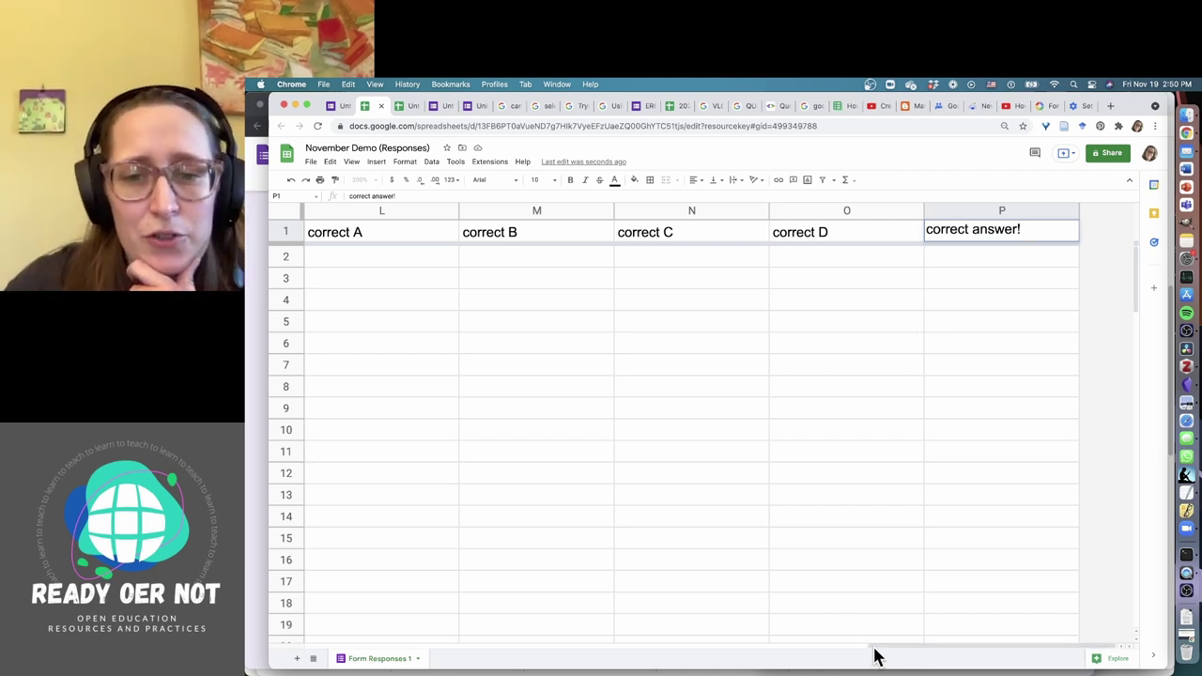
{"action": "left_click", "coordinate": [422, 268]}
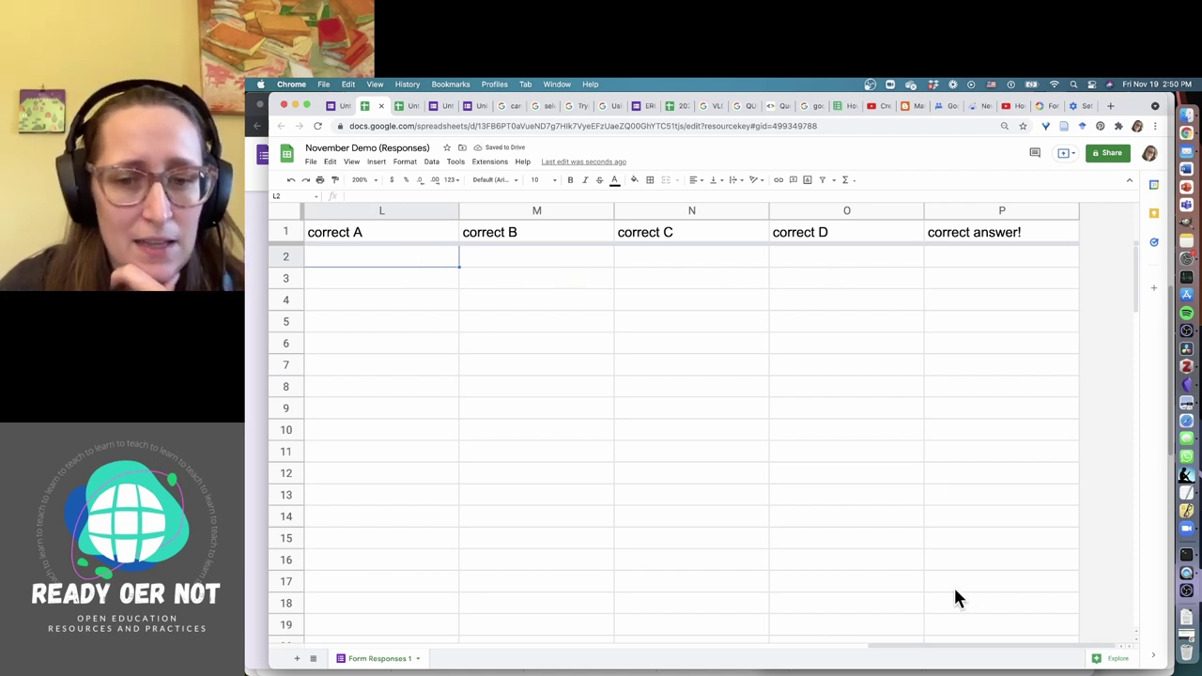
{"action": "left_click_drag", "start_coordinate": [939, 652], "coordinate": [780, 657]}
{"action": "left_click", "coordinate": [543, 259]}
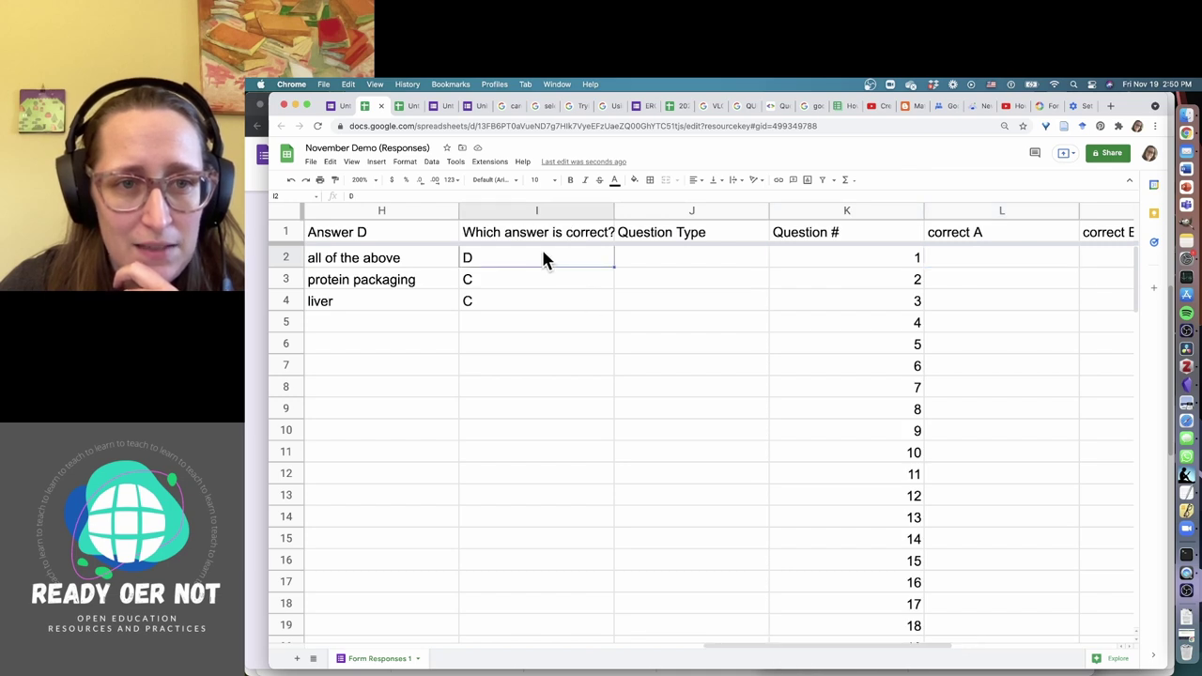
{"action": "left_click_drag", "start_coordinate": [835, 649], "coordinate": [701, 654]}
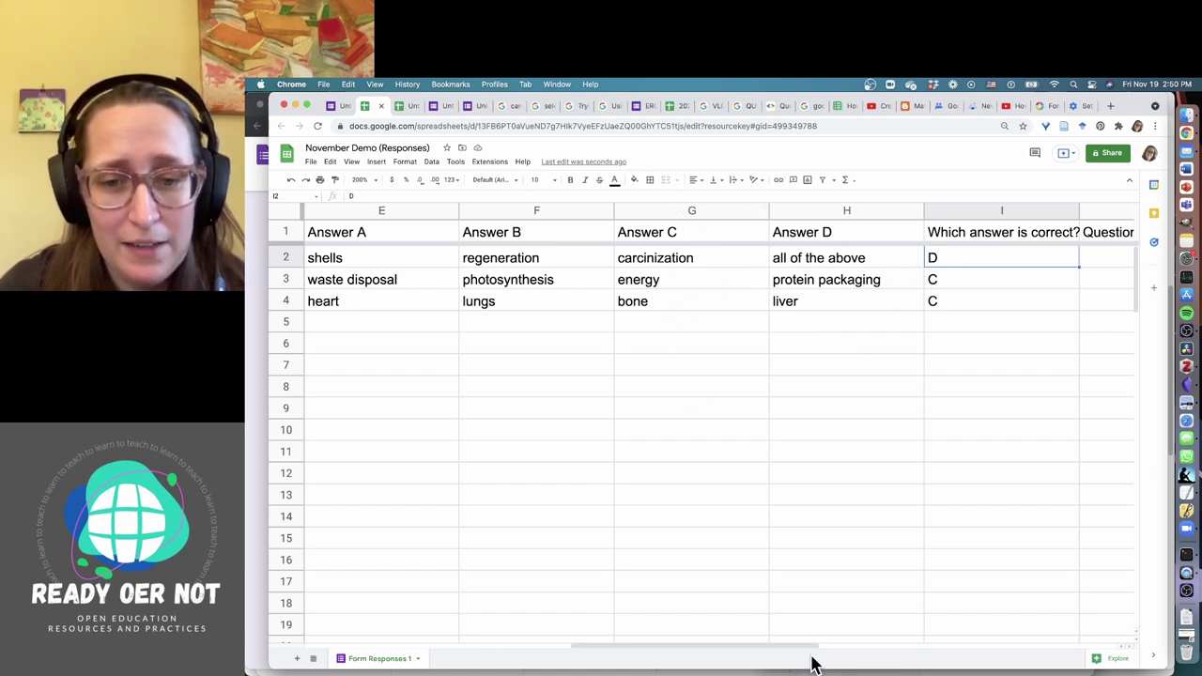
{"action": "left_click_drag", "start_coordinate": [799, 647], "coordinate": [1071, 649]}
{"action": "left_click", "coordinate": [597, 262]}
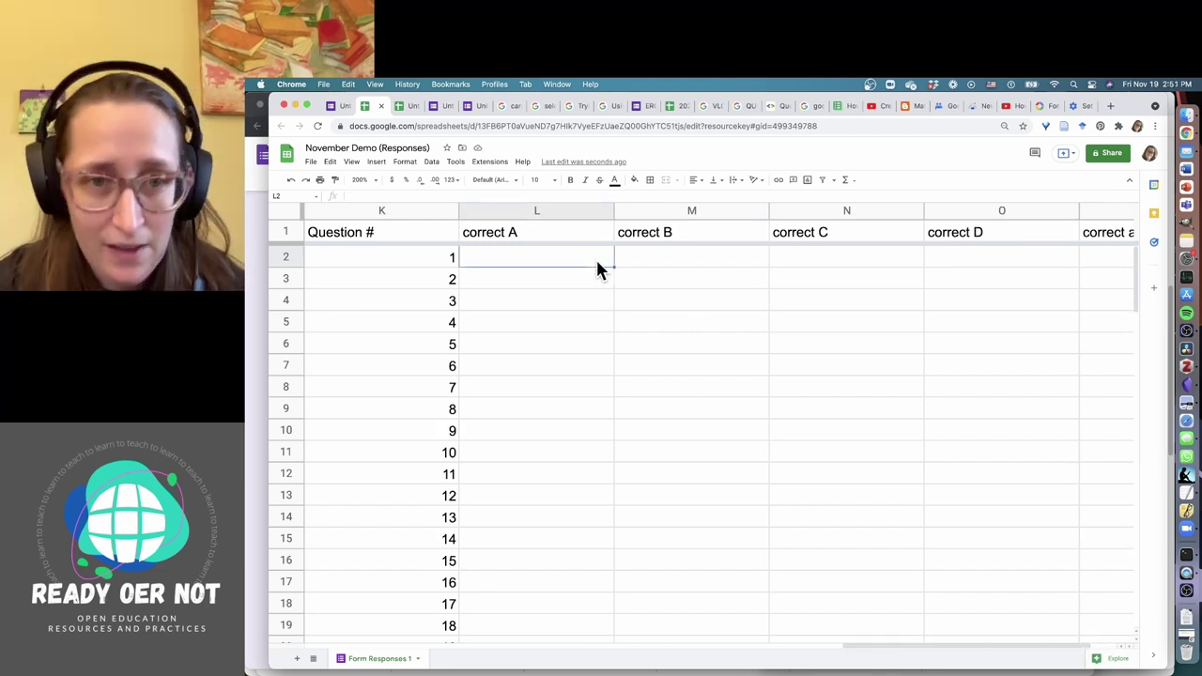
- In L2, type the partial formula =if(I2 = "A" after scrolling to check column I
{"action": "type", "text": "=if"}
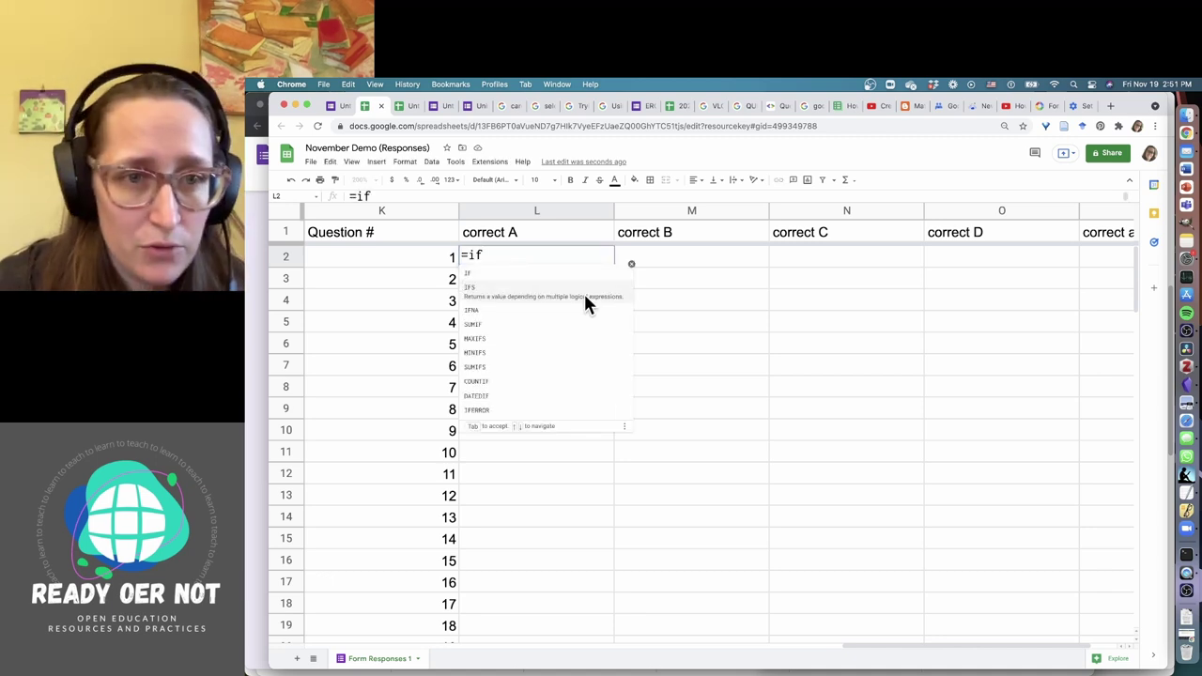
{"action": "type", "text": "("}
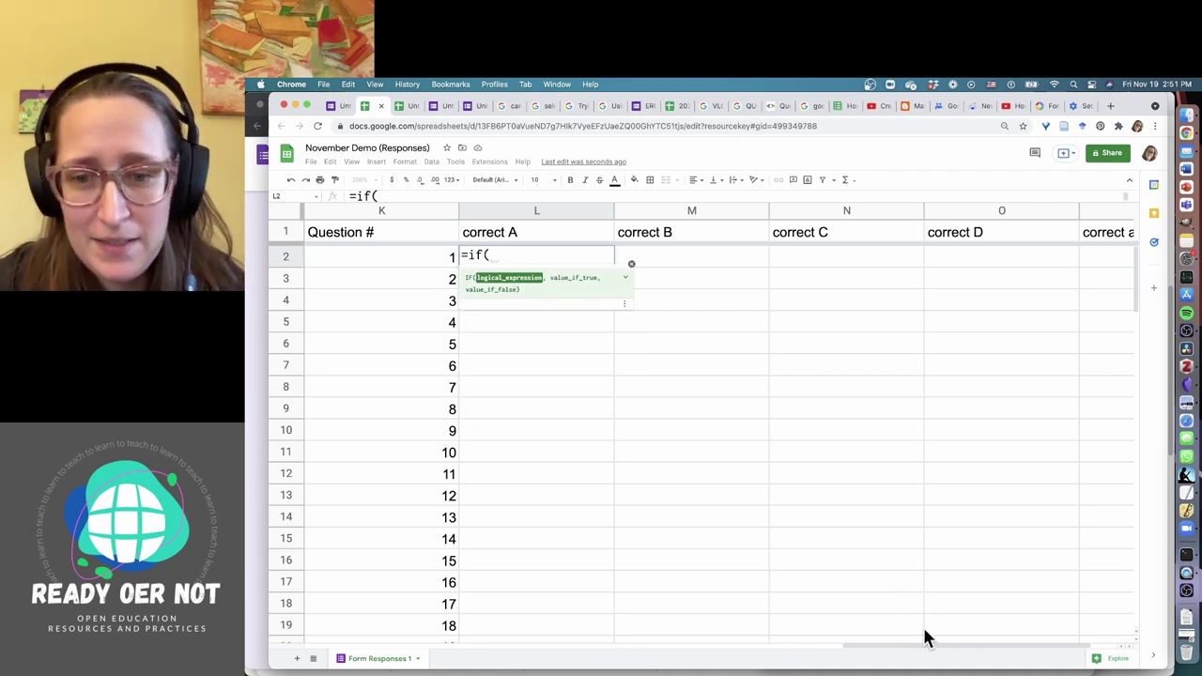
{"action": "left_click_drag", "start_coordinate": [919, 652], "coordinate": [770, 648]}
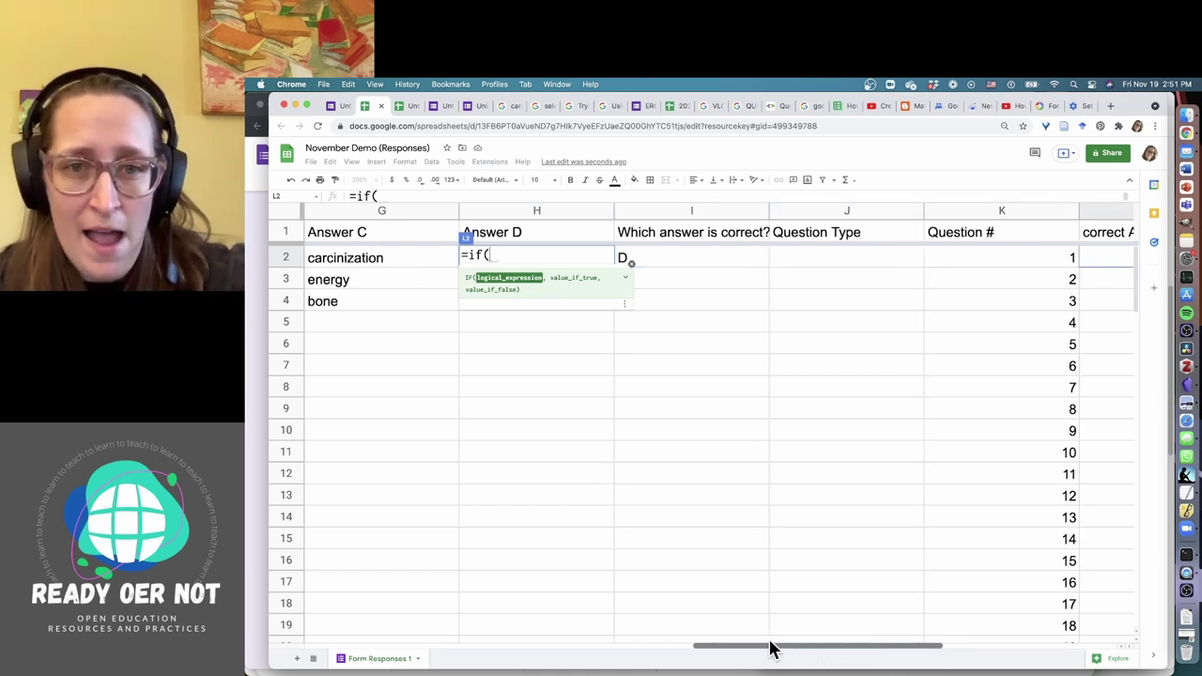
{"action": "left_click_drag", "start_coordinate": [770, 646], "coordinate": [971, 648]}
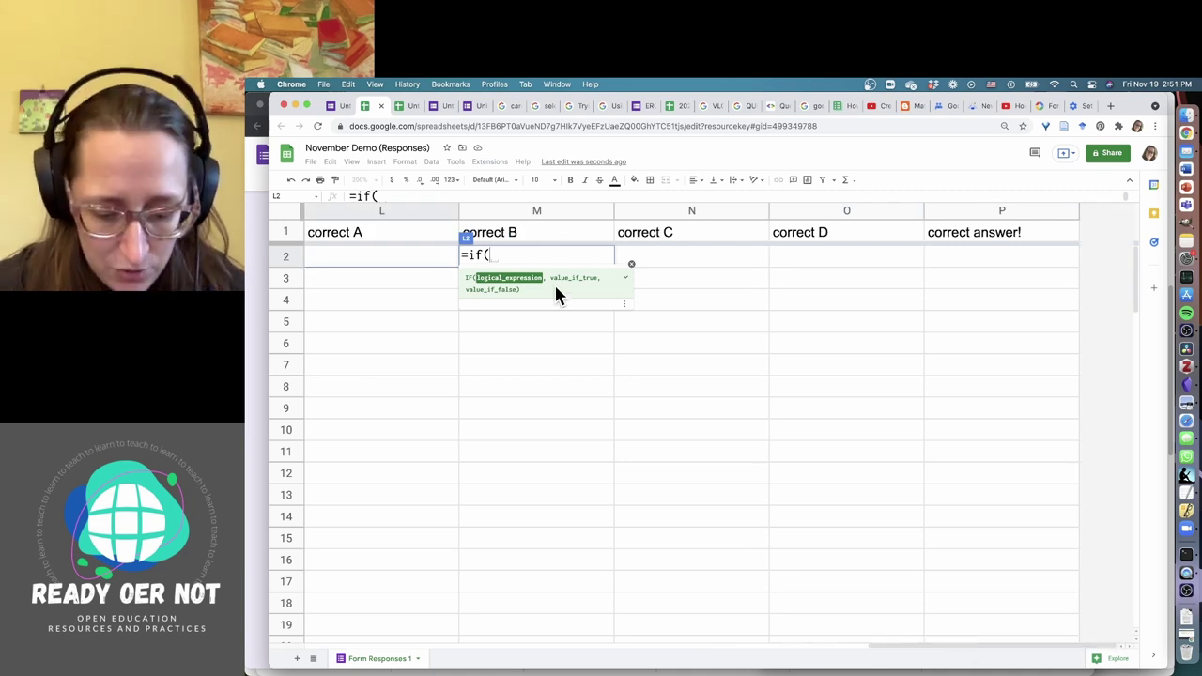
{"action": "type", "text": "I2"}
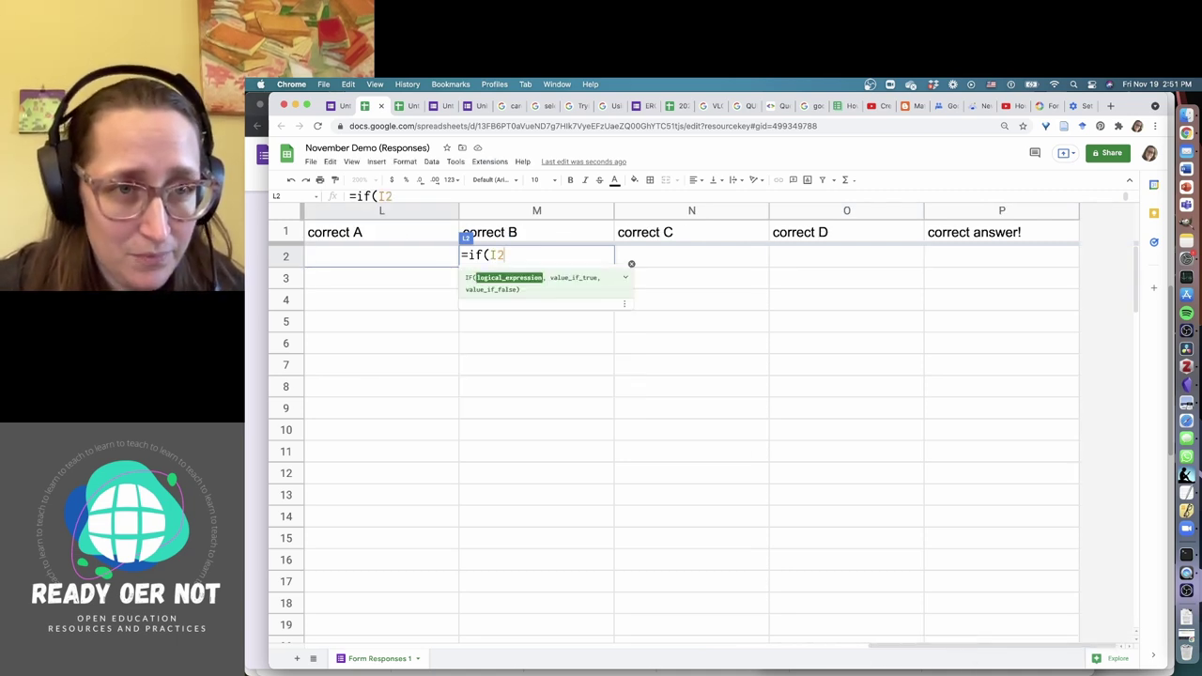
{"action": "type", "text": "= "}
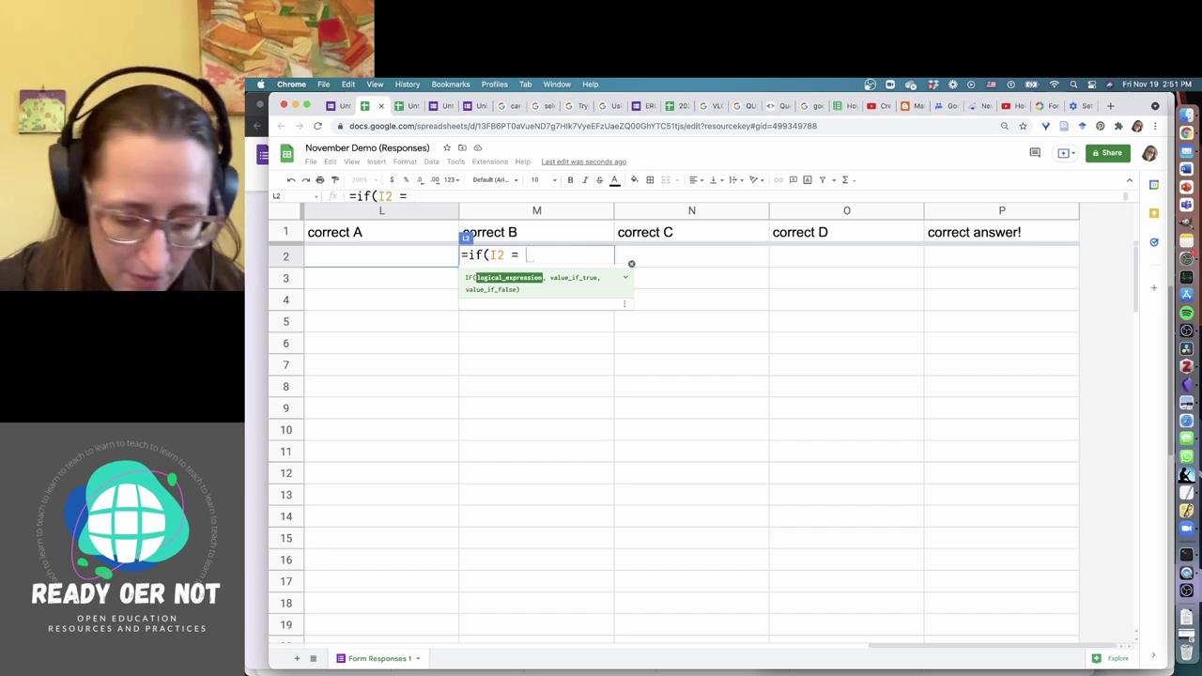
{"action": "type", "text": "\"A\""}
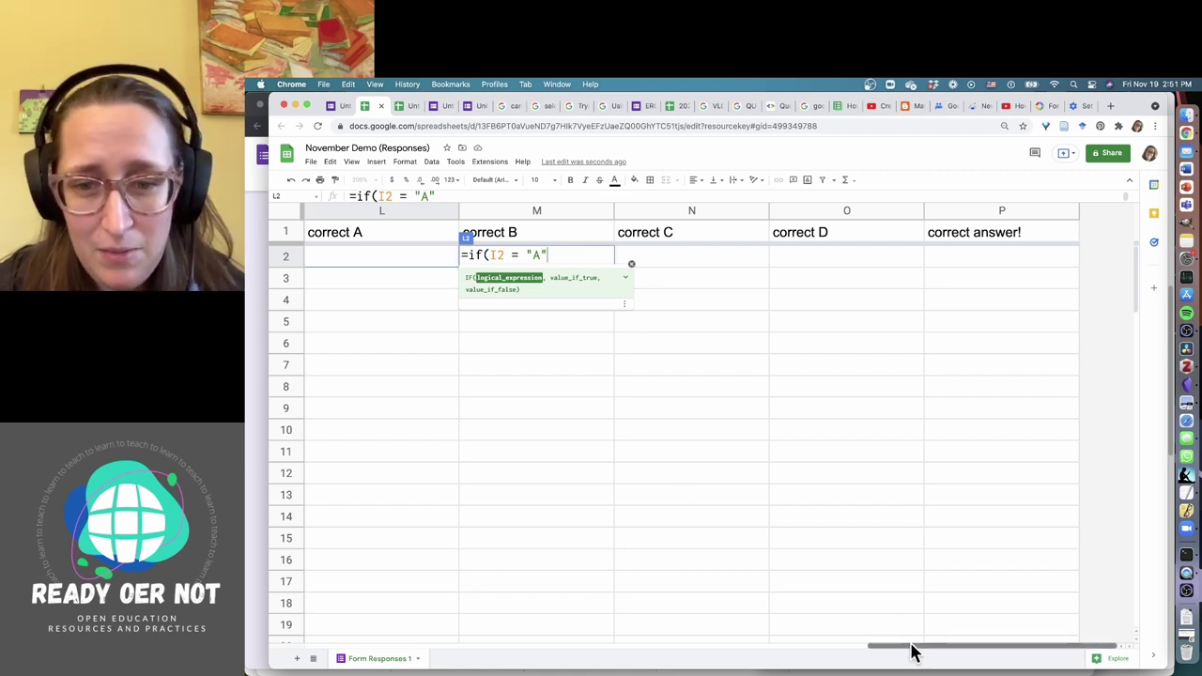
{"action": "left_click_drag", "start_coordinate": [912, 647], "coordinate": [902, 648]}
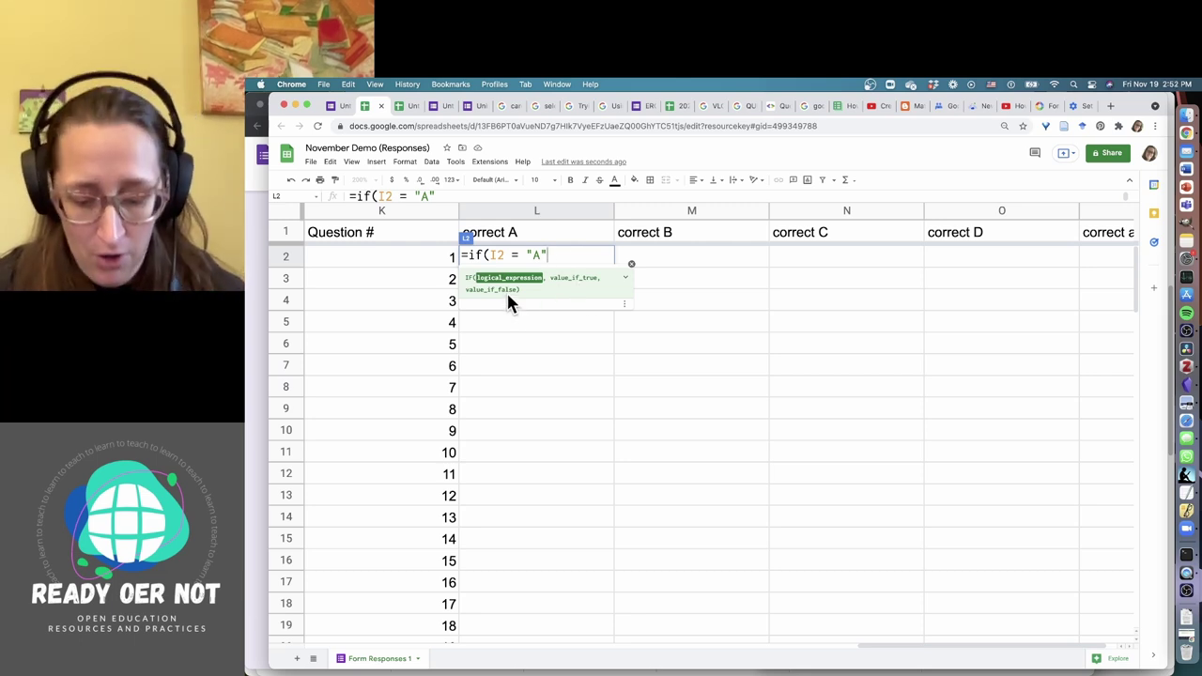
- Finish L2's formula as =if(I2 = "A", E2, "") and commit it
{"action": "type", "text": ","}
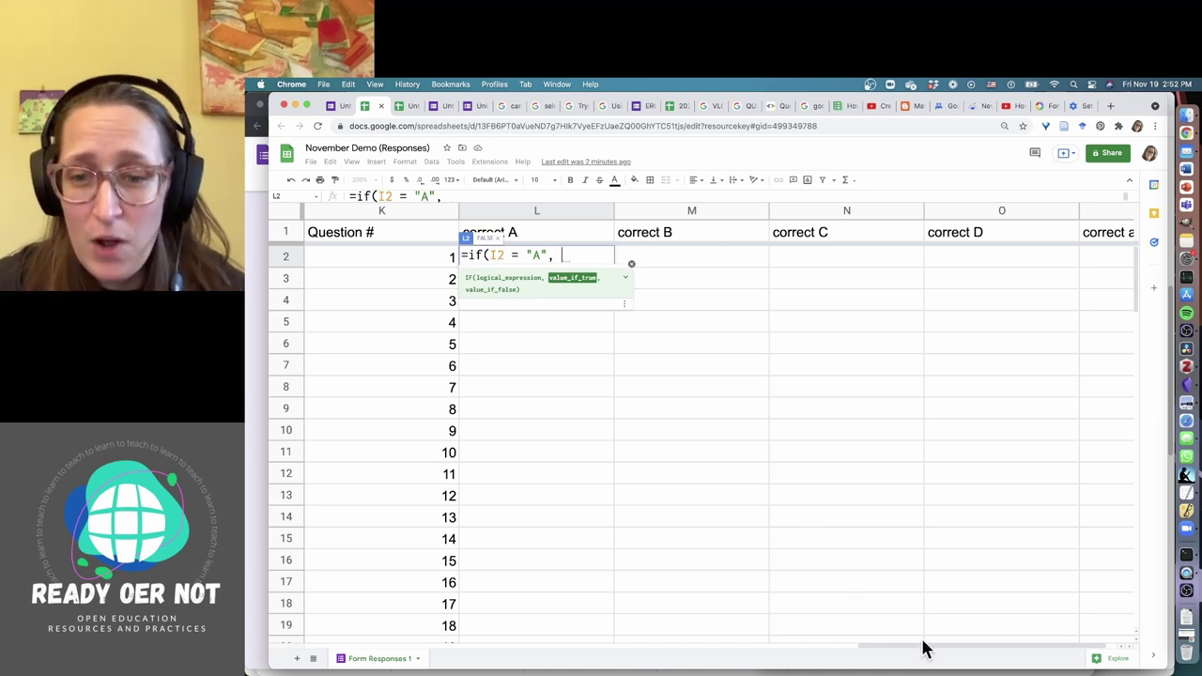
{"action": "left_click_drag", "start_coordinate": [919, 650], "coordinate": [892, 668]}
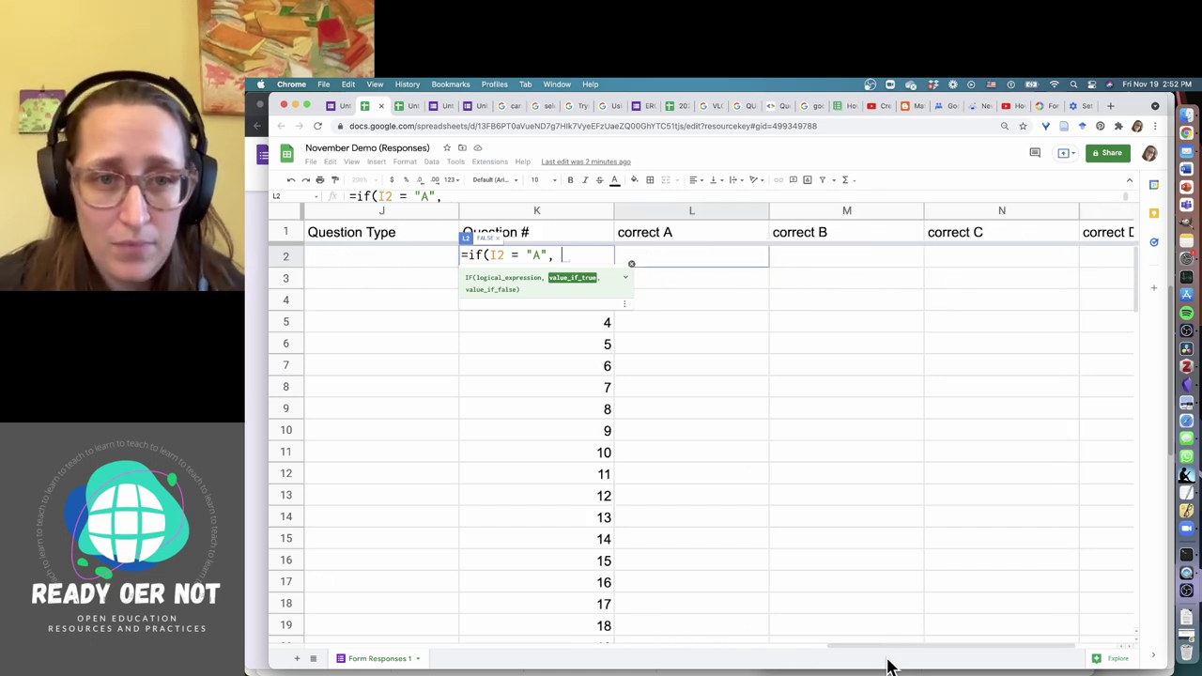
{"action": "type", "text": "E2"}
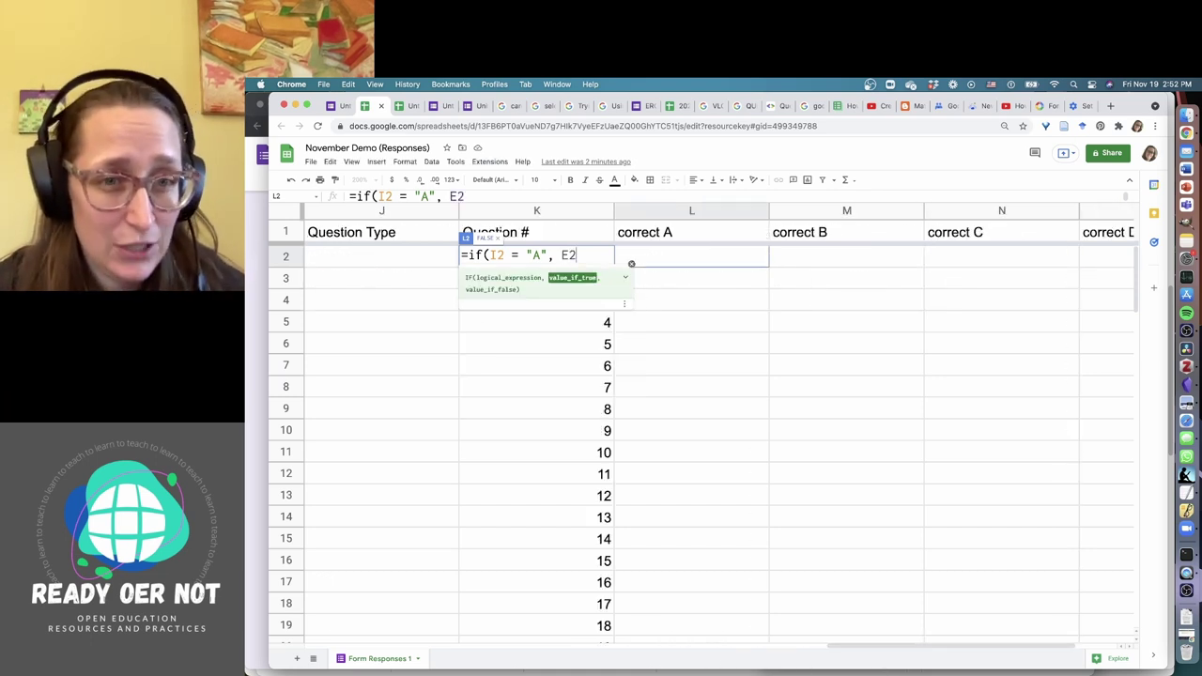
{"action": "type", "text": ","}
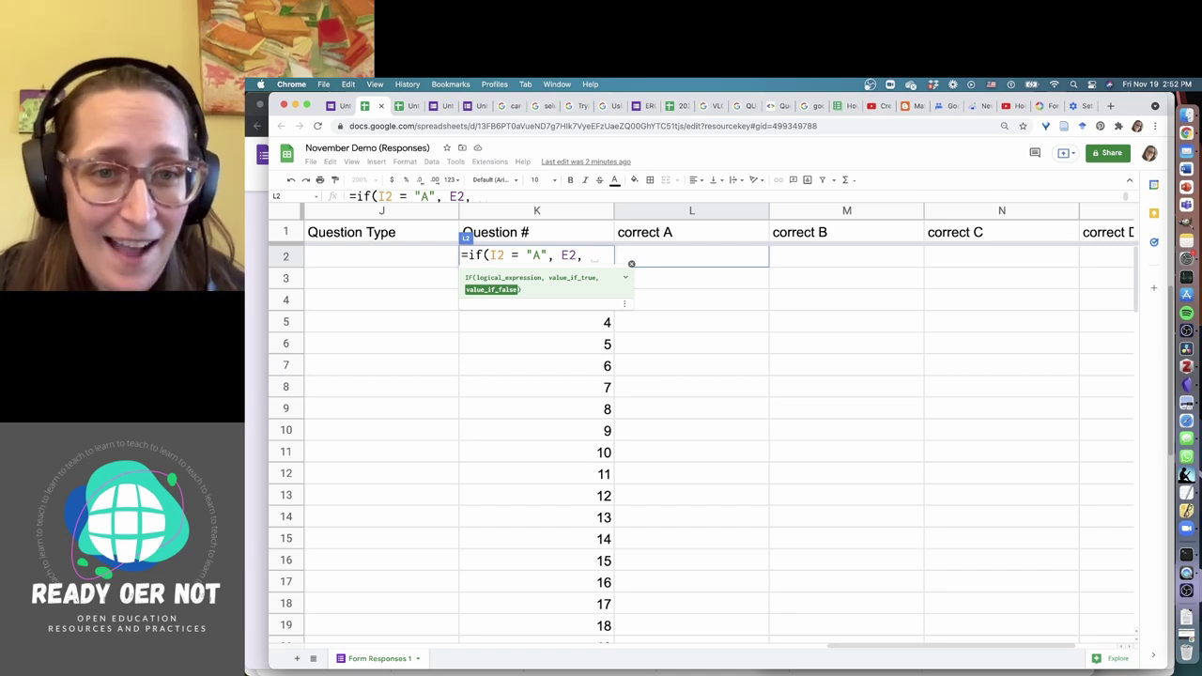
{"action": "type", "text": "\"\""}
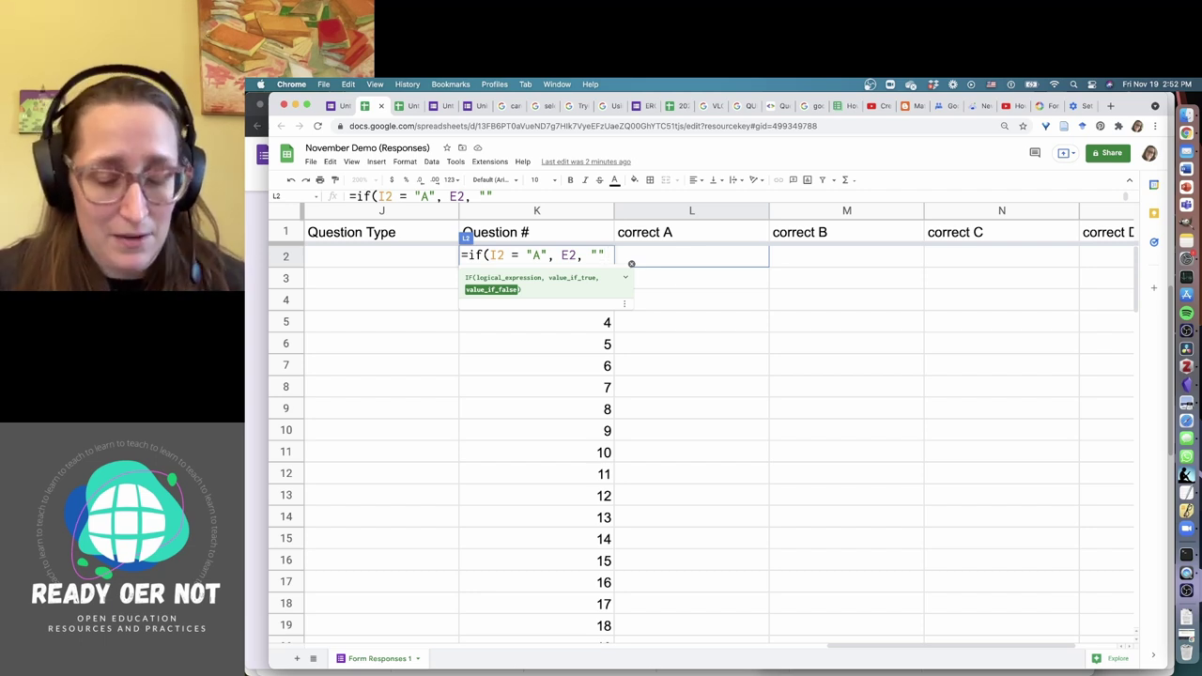
{"action": "key", "text": "Return"}
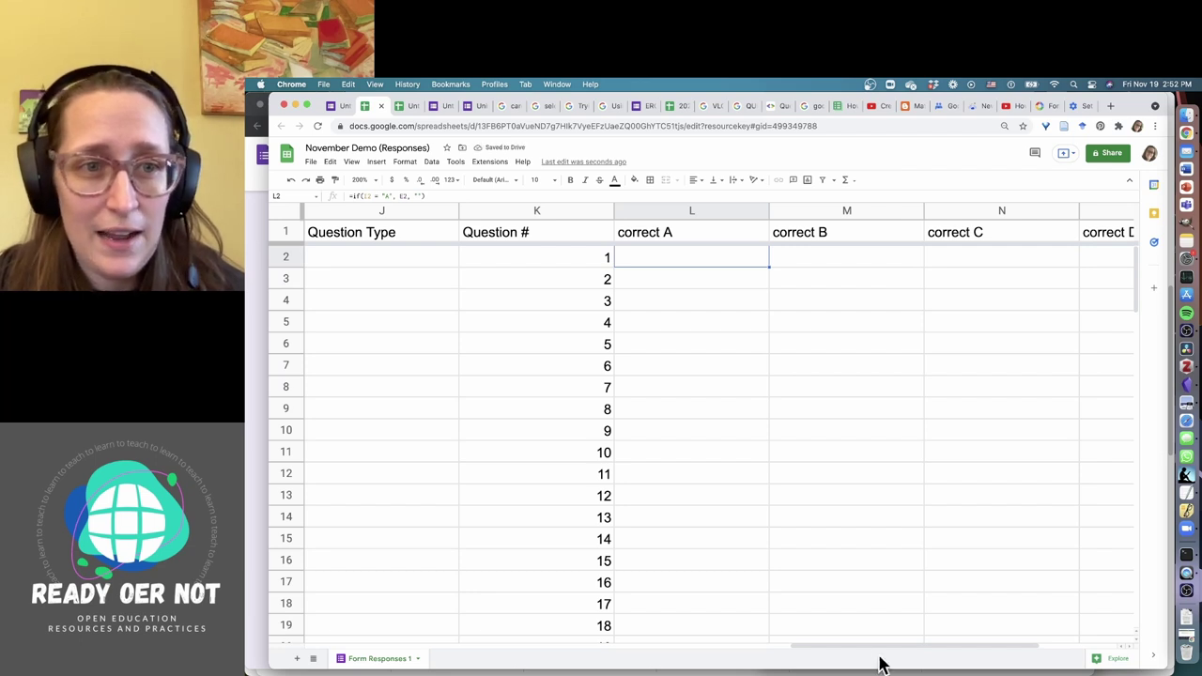
- Copy the L2 correct A formula down into L3 with the fill handle
{"action": "left_click", "coordinate": [424, 194]}
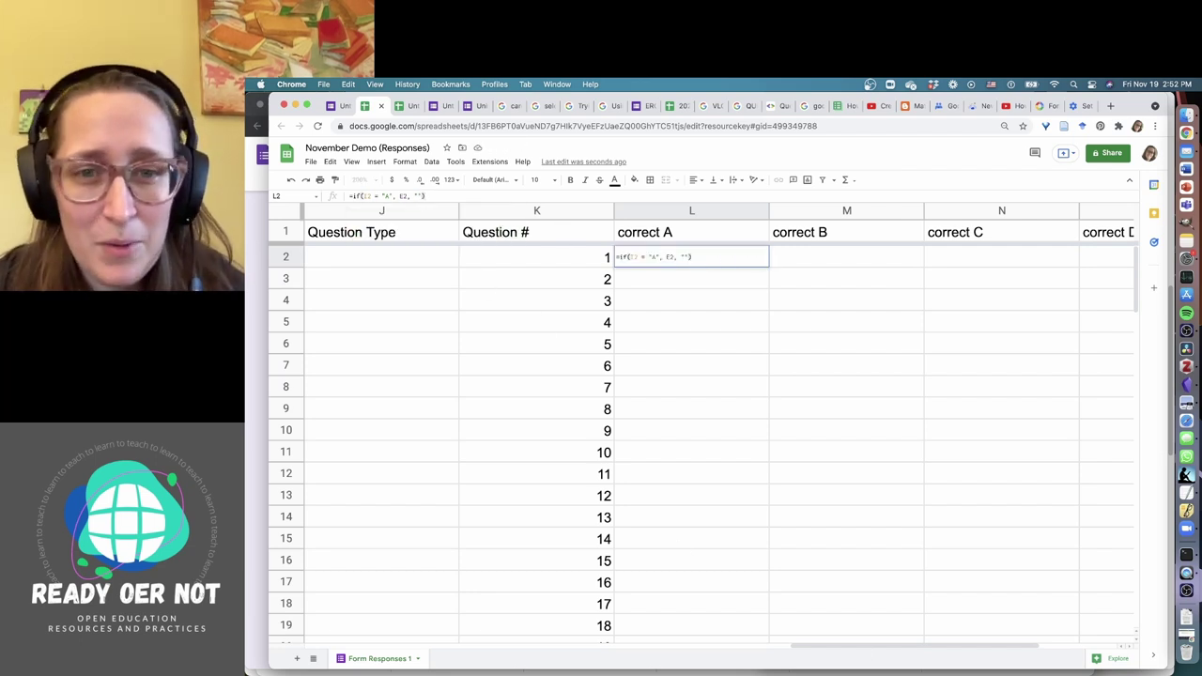
{"action": "key", "text": "Return"}
{"action": "left_click", "coordinate": [691, 256]}
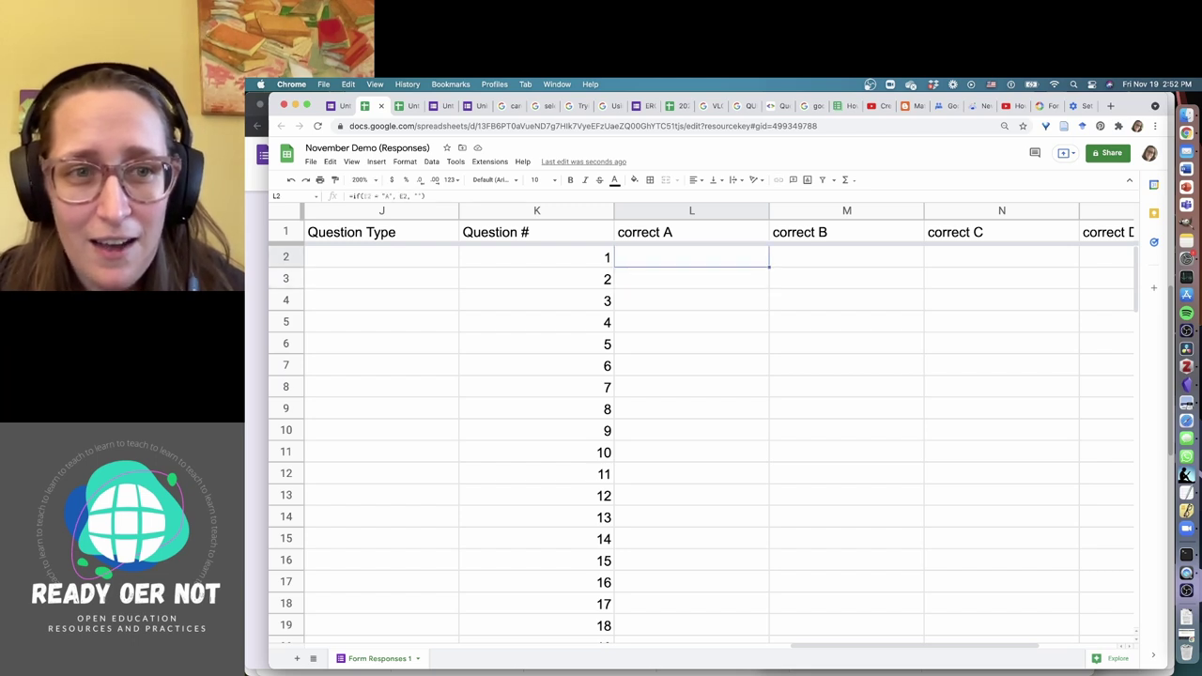
{"action": "left_click", "coordinate": [747, 284]}
{"action": "left_click", "coordinate": [753, 257]}
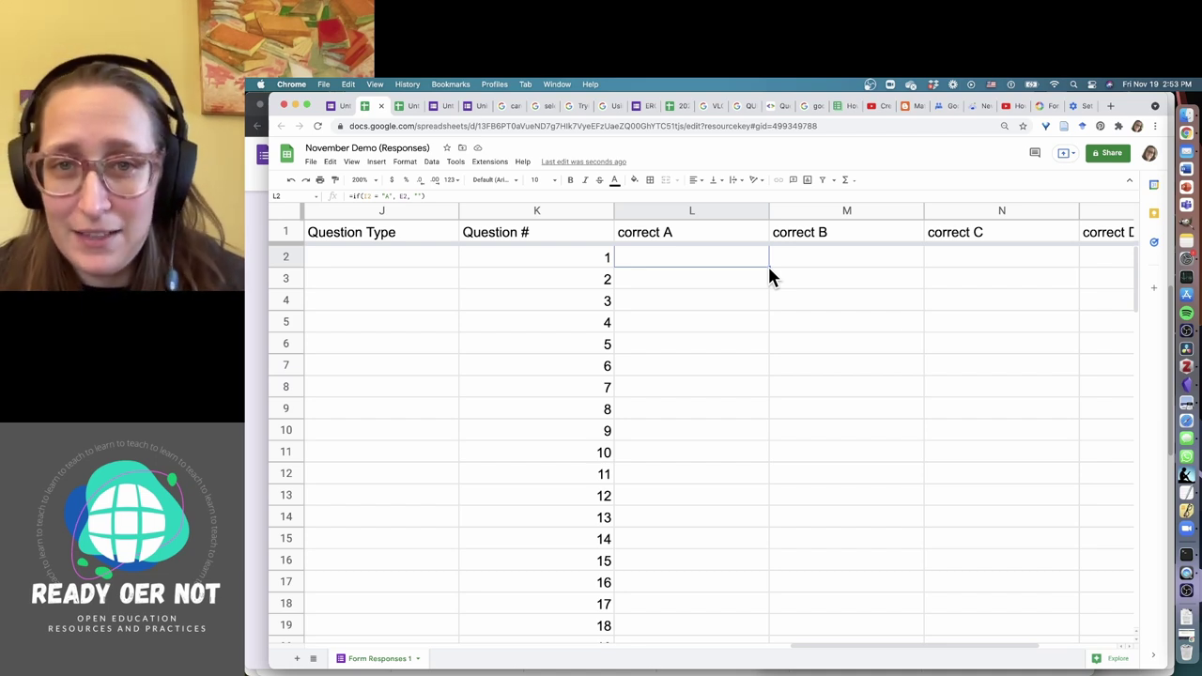
{"action": "left_click_drag", "start_coordinate": [769, 266], "coordinate": [770, 290]}
{"action": "left_click", "coordinate": [711, 286]}
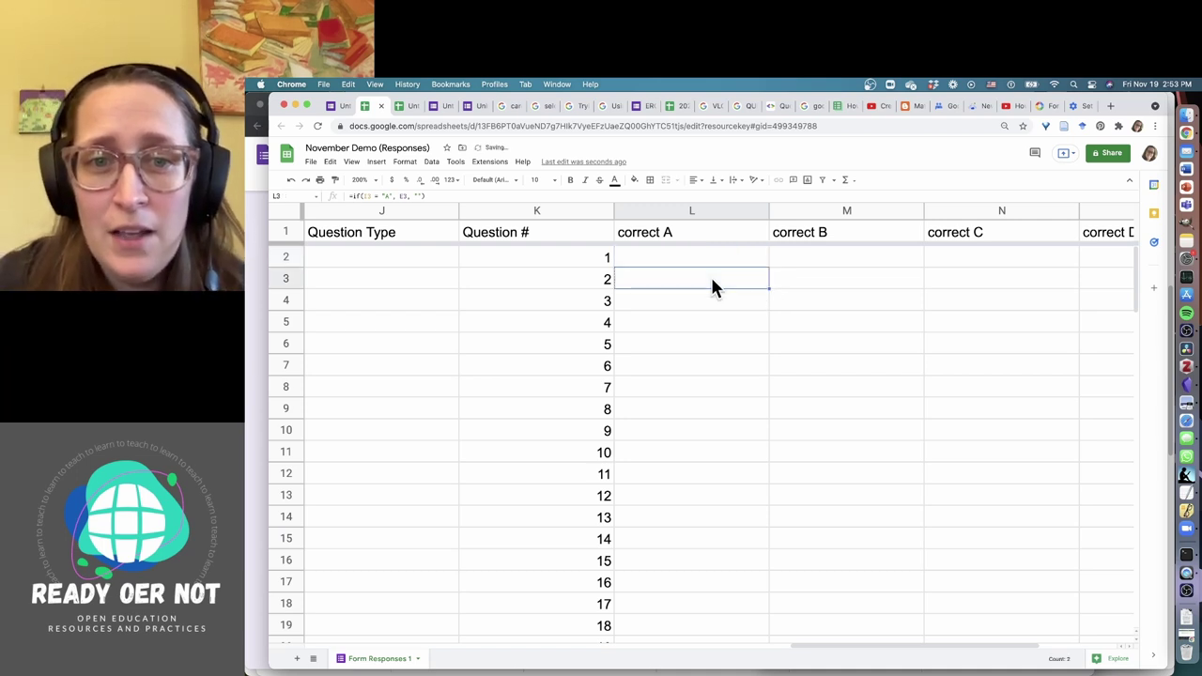
- Check L3's formula references, then paste the formula into L4
{"action": "left_click", "coordinate": [371, 197]}
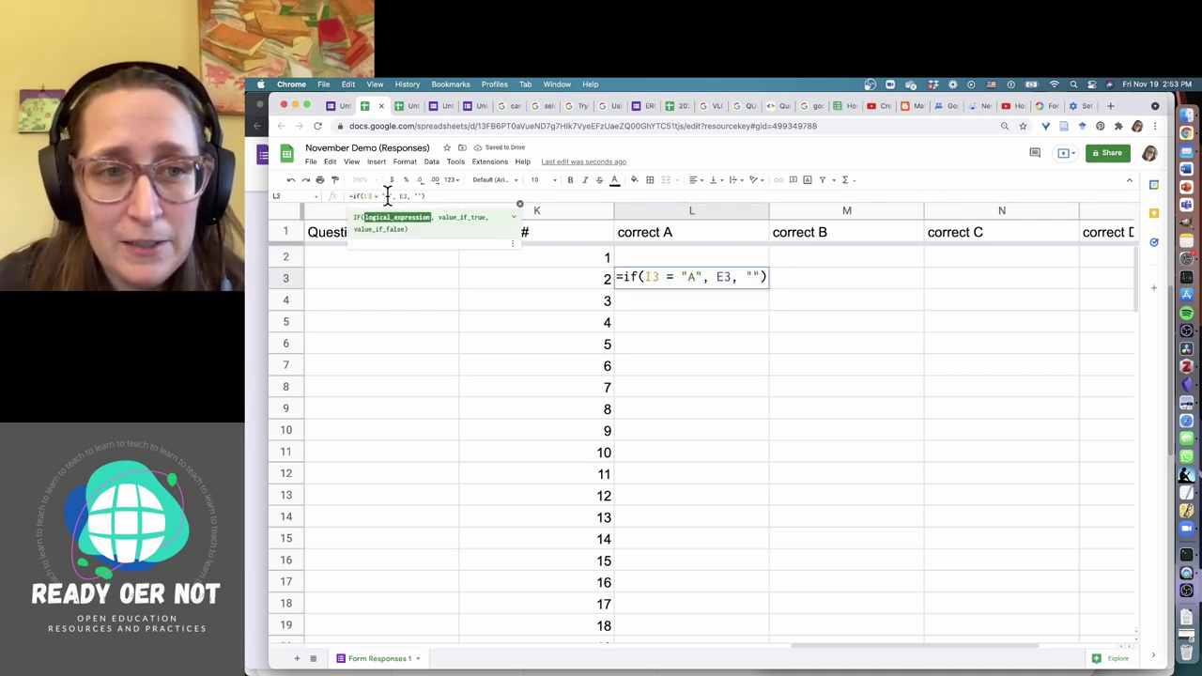
{"action": "left_click", "coordinate": [402, 196]}
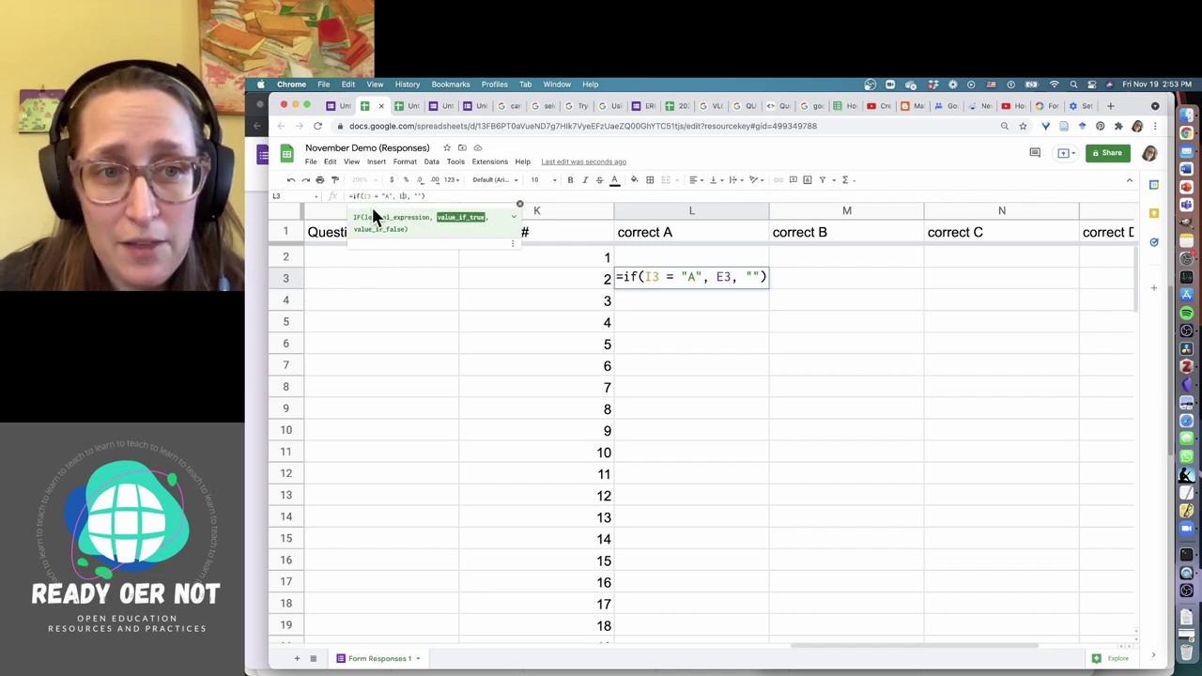
{"action": "left_click", "coordinate": [727, 274]}
{"action": "left_click", "coordinate": [789, 278]}
{"action": "left_click", "coordinate": [765, 284]}
{"action": "left_click", "coordinate": [762, 303]}
{"action": "type", "text": "=if(E4 = \"A\", E4, \"\")"}
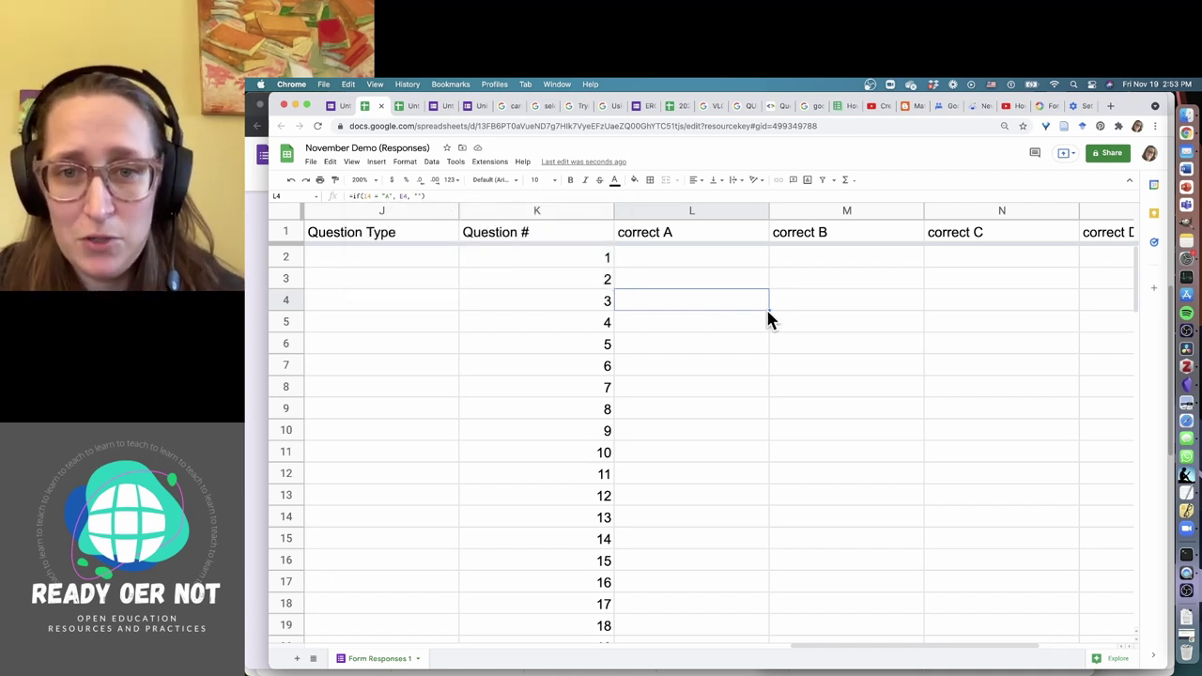
- Fill the correct A formula from L4 down to row 100
{"action": "left_click_drag", "start_coordinate": [766, 307], "coordinate": [749, 524]}
{"action": "scroll", "coordinate": [776, 496], "scroll_direction": "up", "scroll_amount": 10}
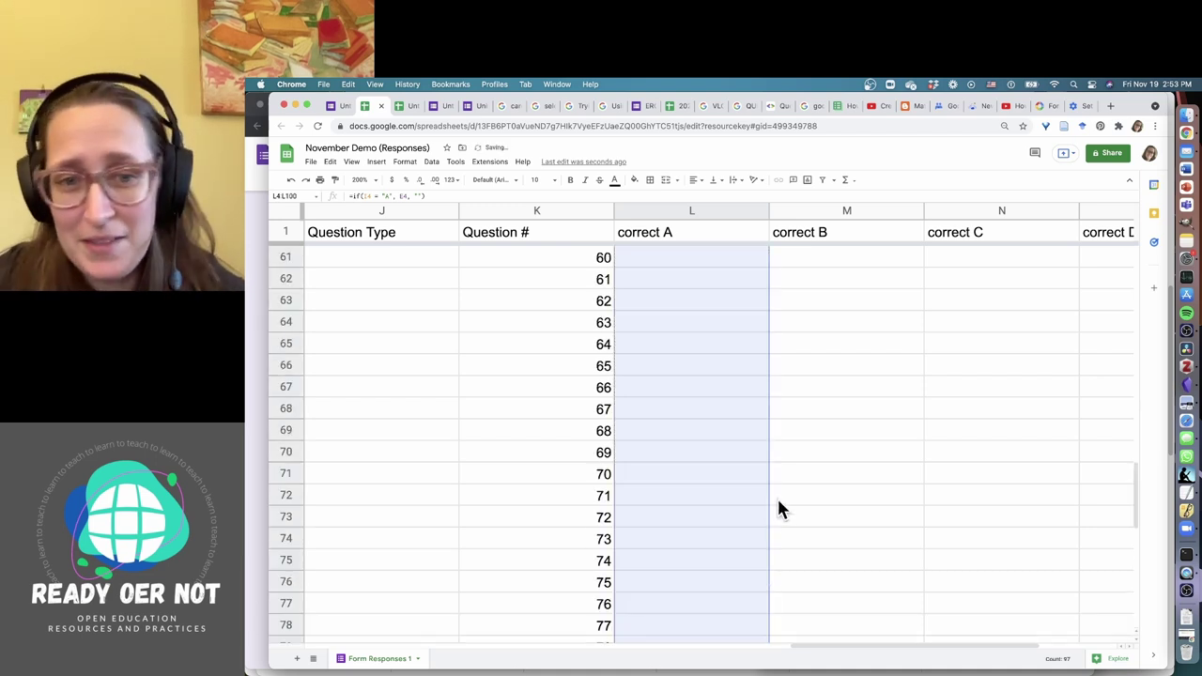
{"action": "scroll", "coordinate": [777, 484], "scroll_direction": "up", "scroll_amount": 7}
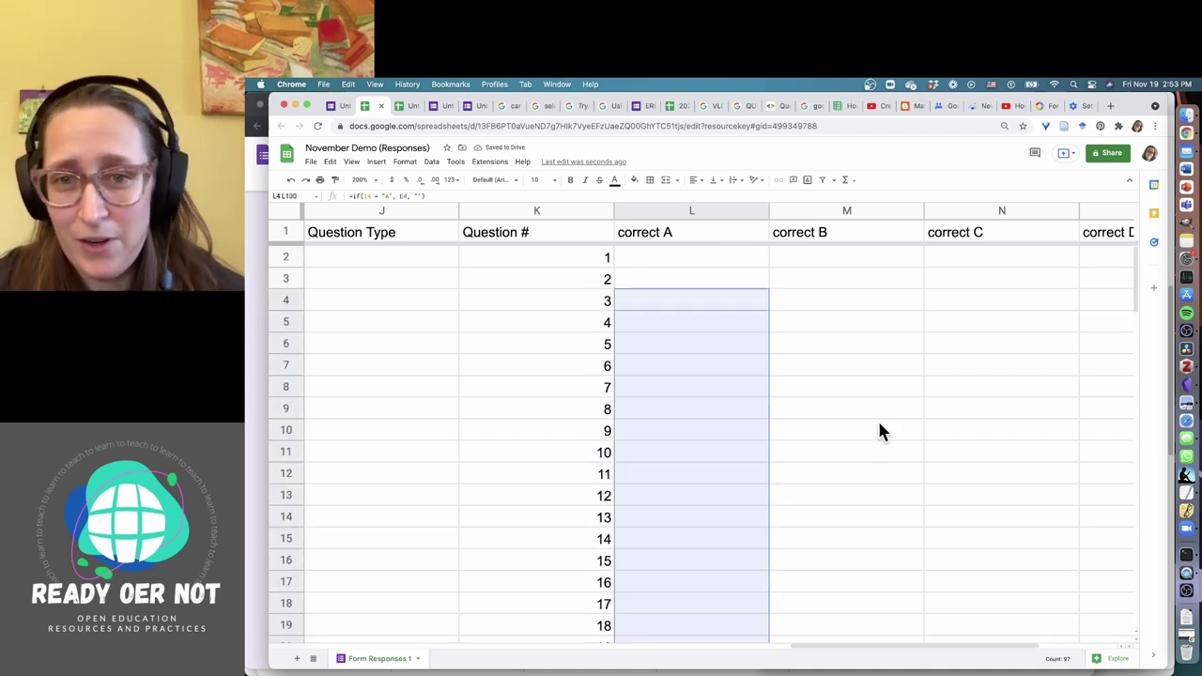
- Select the full text of L2's formula in the formula bar
{"action": "left_click", "coordinate": [699, 259]}
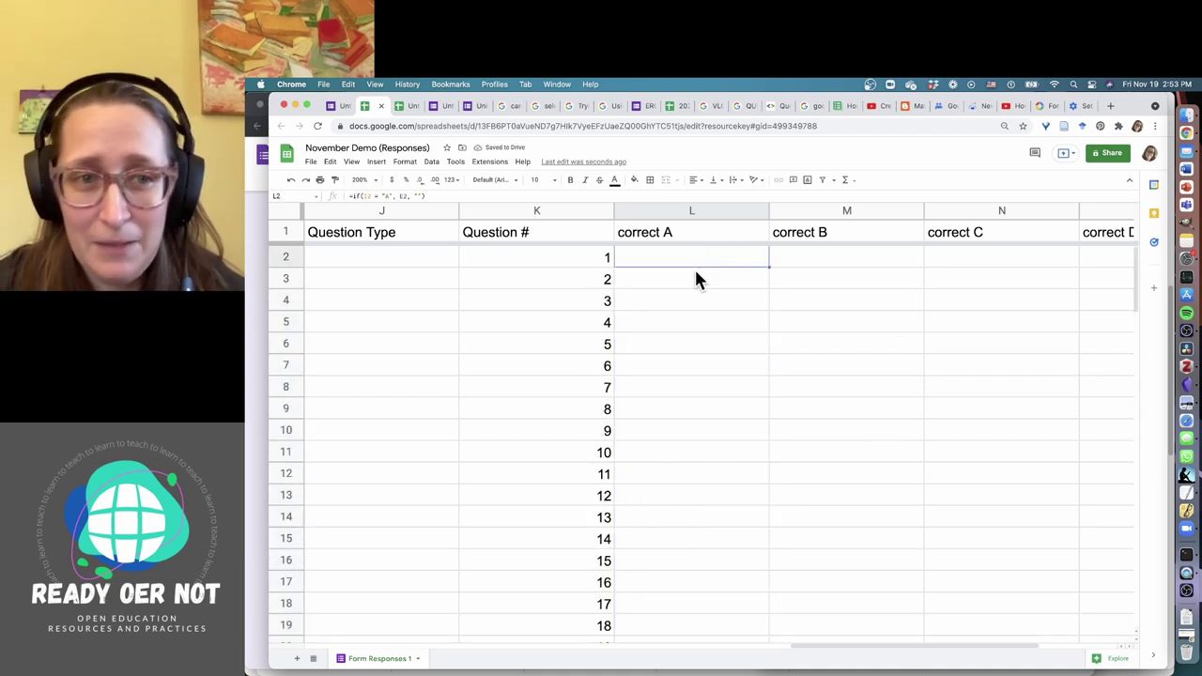
{"action": "left_click", "coordinate": [466, 195]}
{"action": "type", "text": "=if(I2 = \"A\", E2, \"\")"}
{"action": "triple_click", "coordinate": [466, 194]}
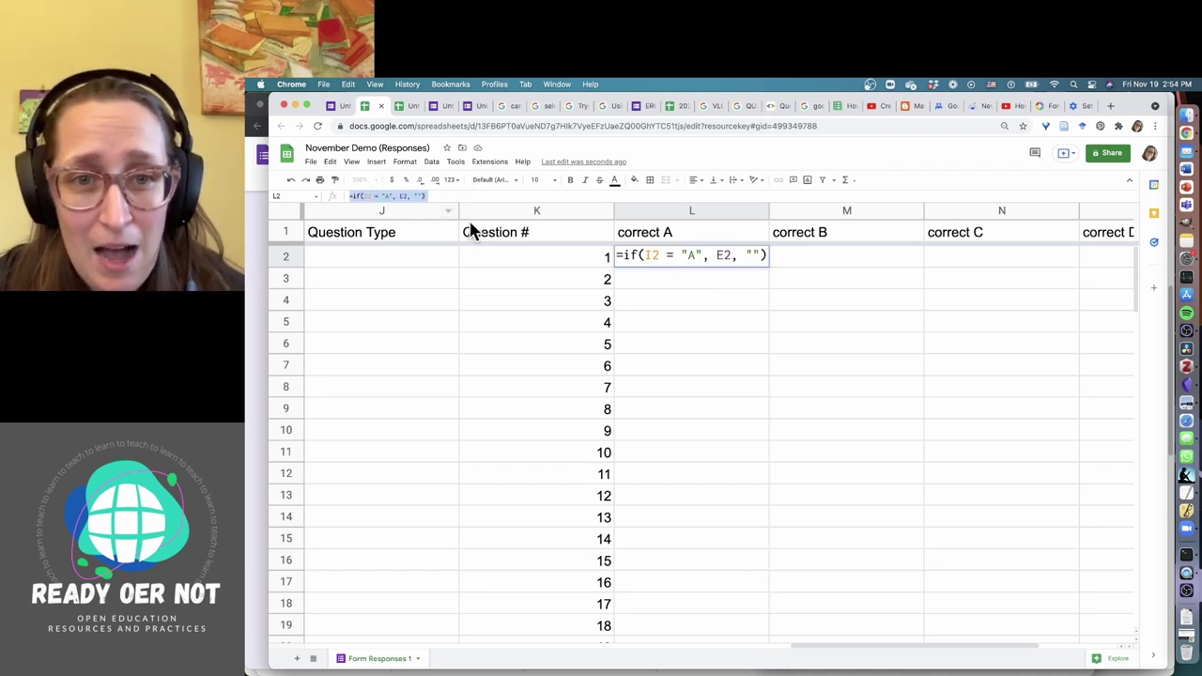
- Paste the correct A formula into N2 and edit it to =if(I2 = "C", G2, "")
{"action": "key", "text": "super+c"}
{"action": "left_click", "coordinate": [969, 253]}
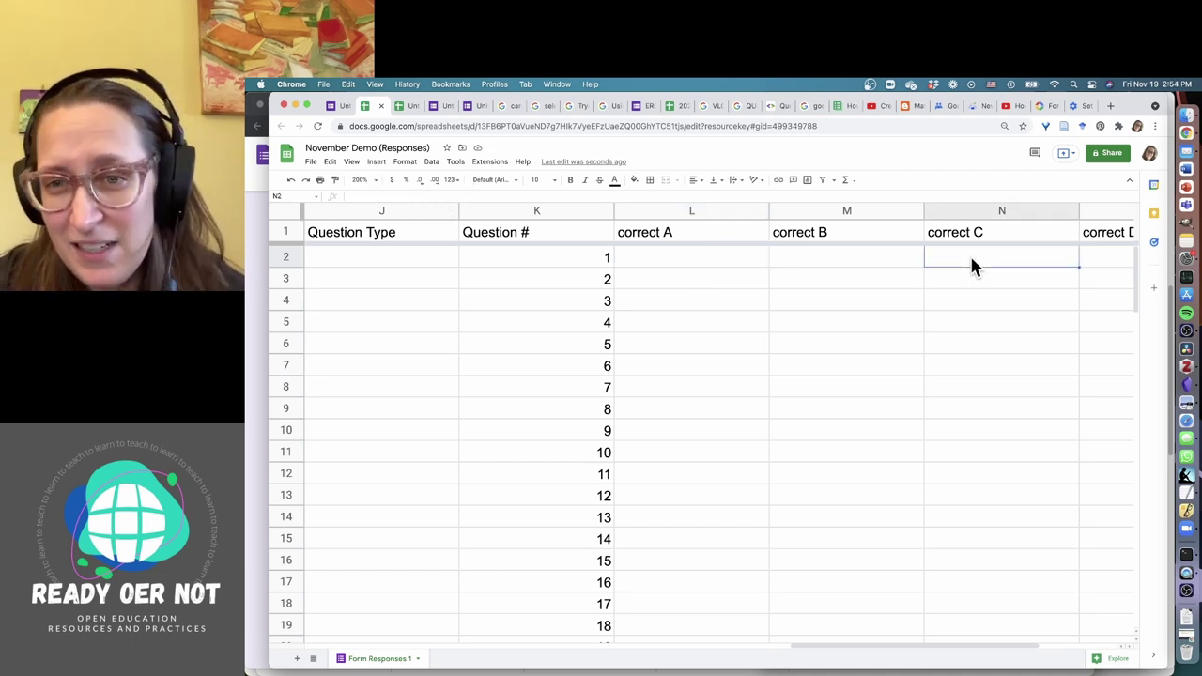
{"action": "key", "text": "super+v"}
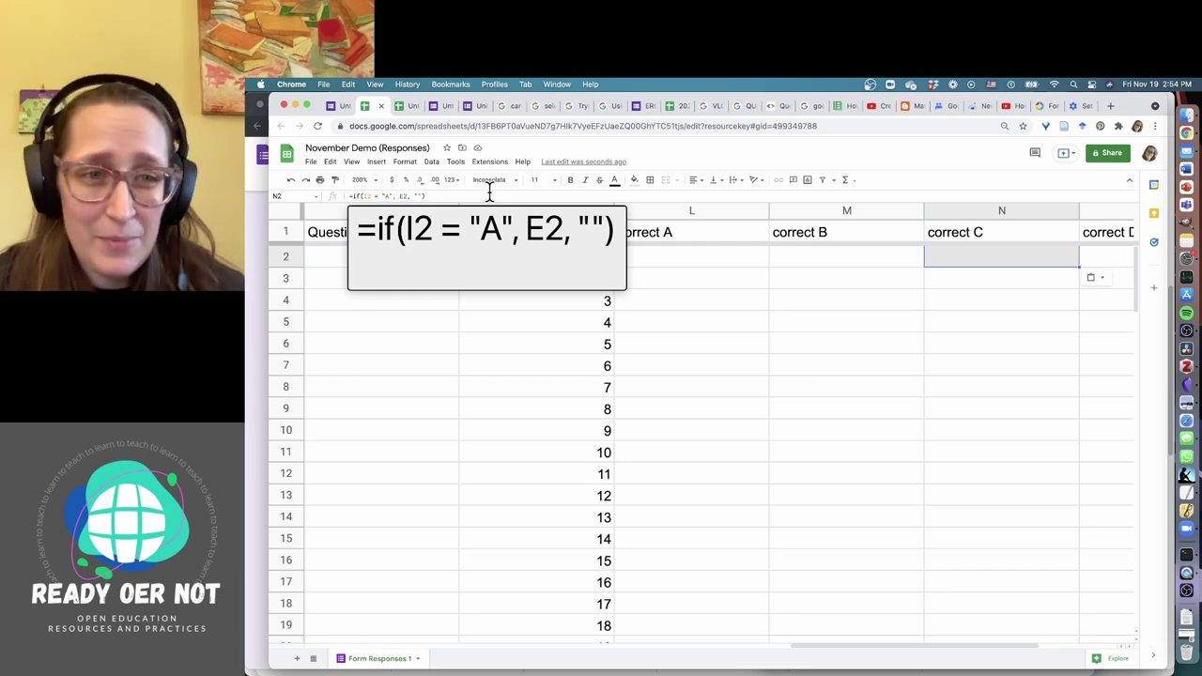
{"action": "left_click", "coordinate": [384, 195]}
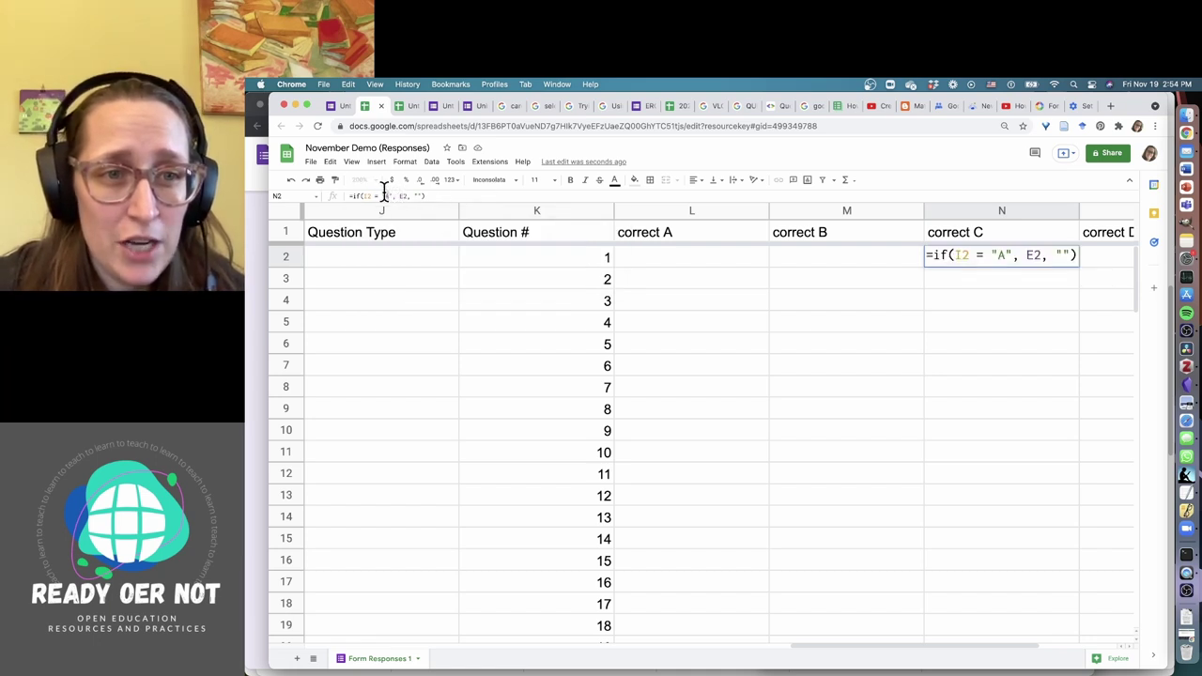
{"action": "double_click", "coordinate": [384, 195]}
{"action": "type", "text": "C"}
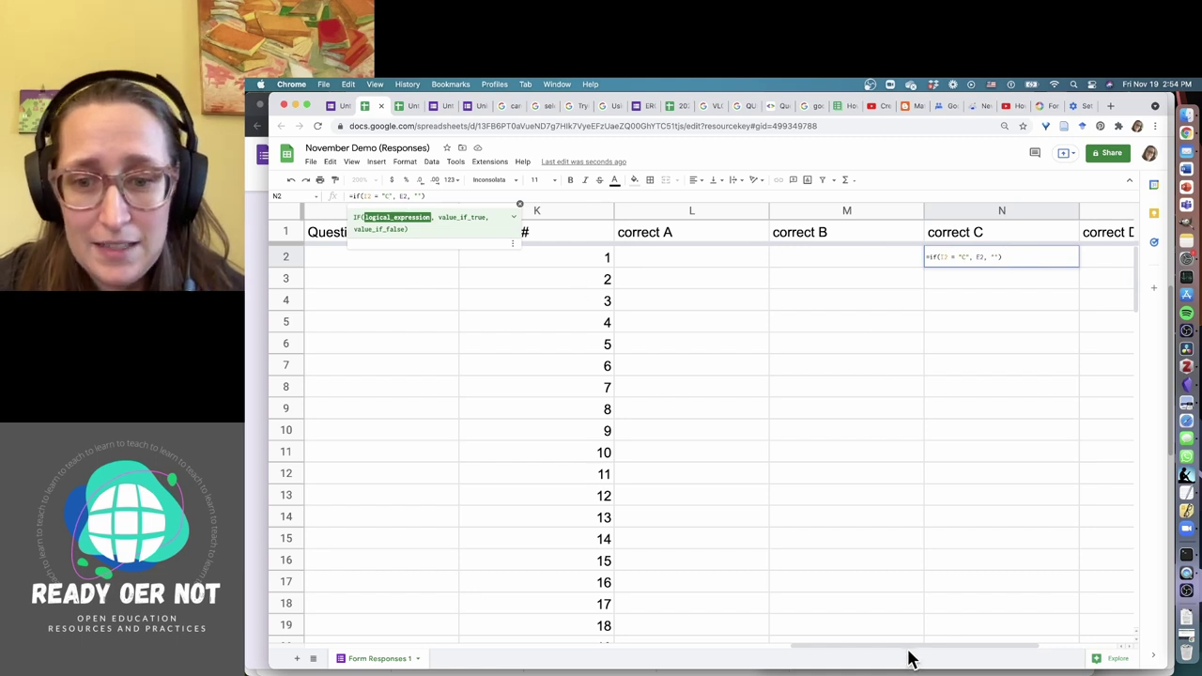
{"action": "left_click_drag", "start_coordinate": [907, 655], "coordinate": [799, 660]}
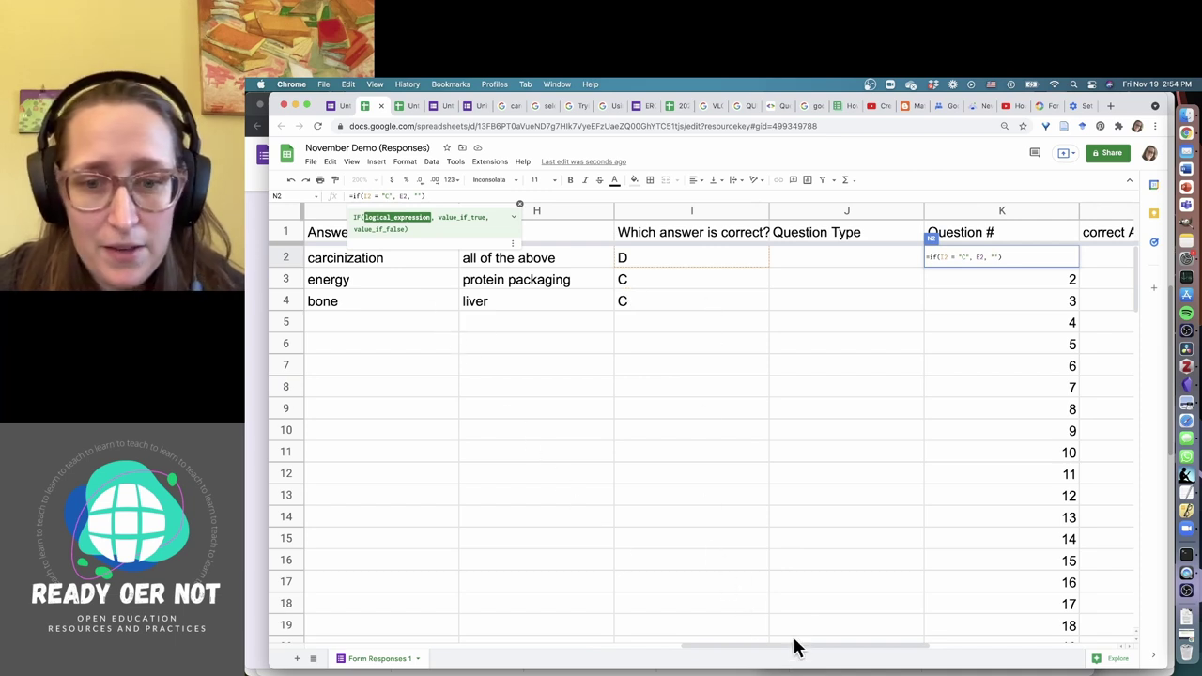
{"action": "left_click", "coordinate": [400, 194]}
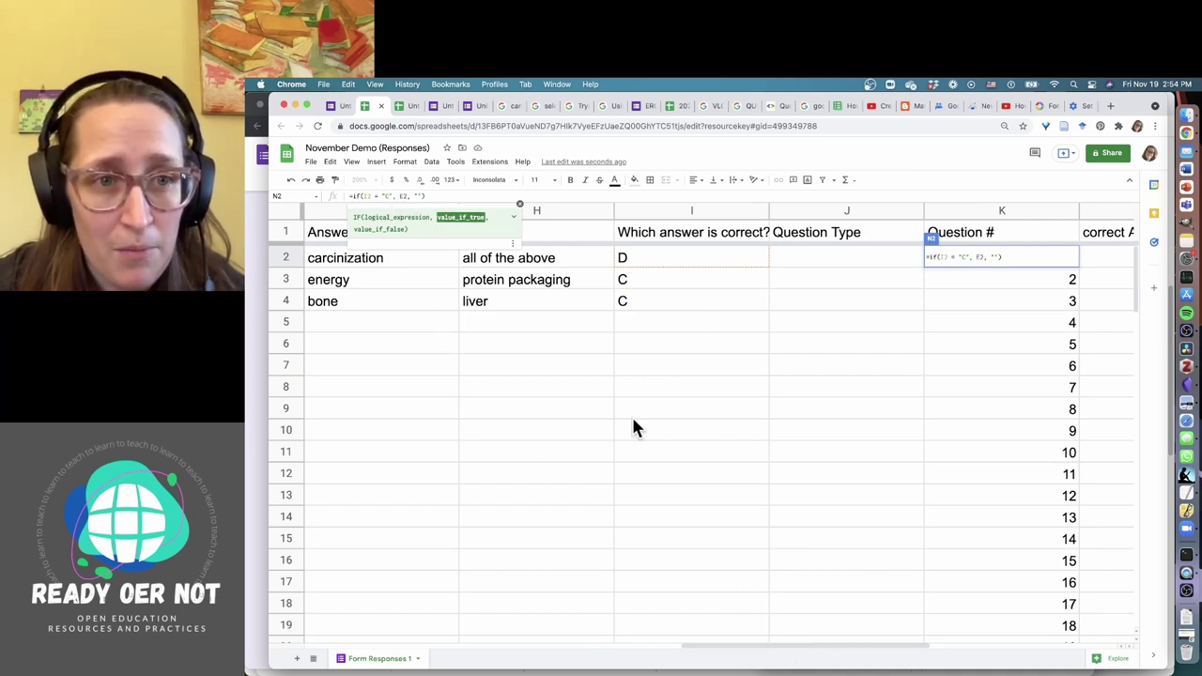
{"action": "left_click_drag", "start_coordinate": [813, 649], "coordinate": [729, 647]}
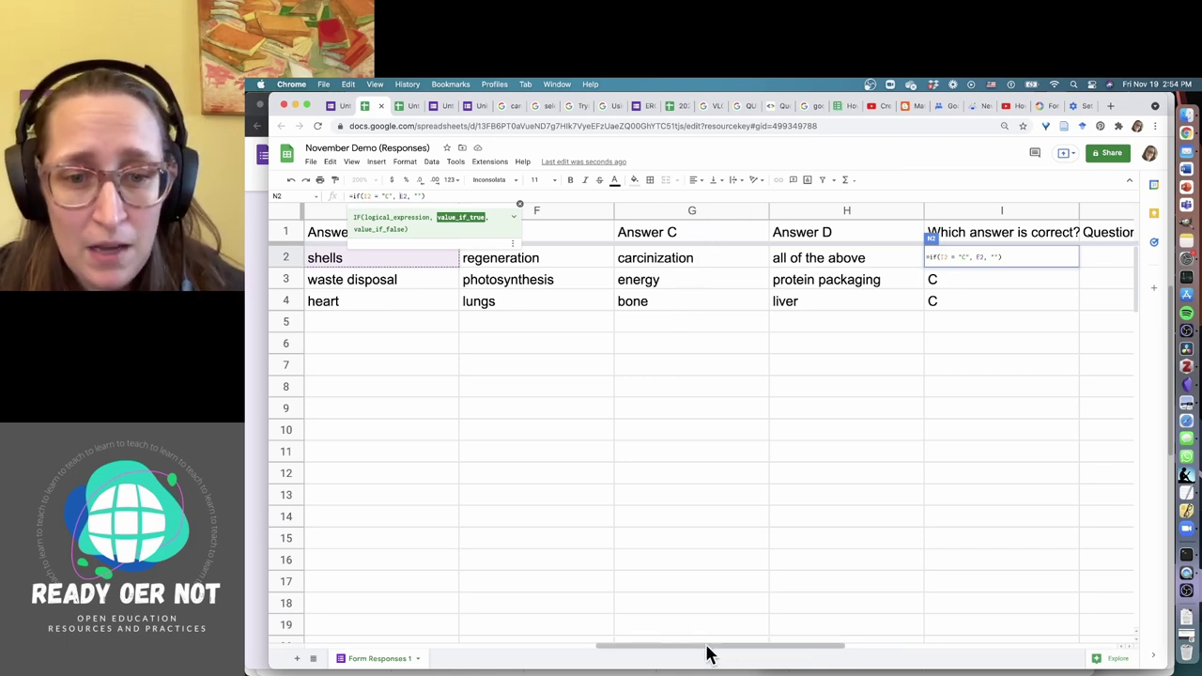
{"action": "left_click_drag", "start_coordinate": [708, 649], "coordinate": [912, 651]}
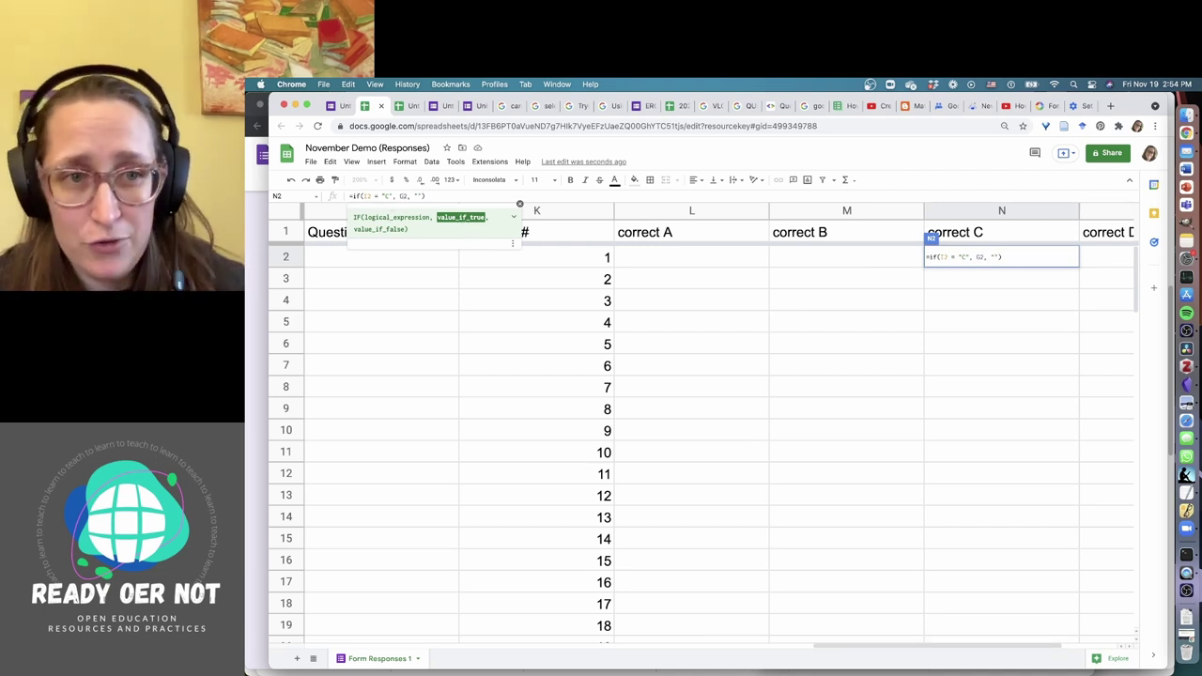
{"action": "key", "text": "Return"}
{"action": "key", "text": "Escape"}
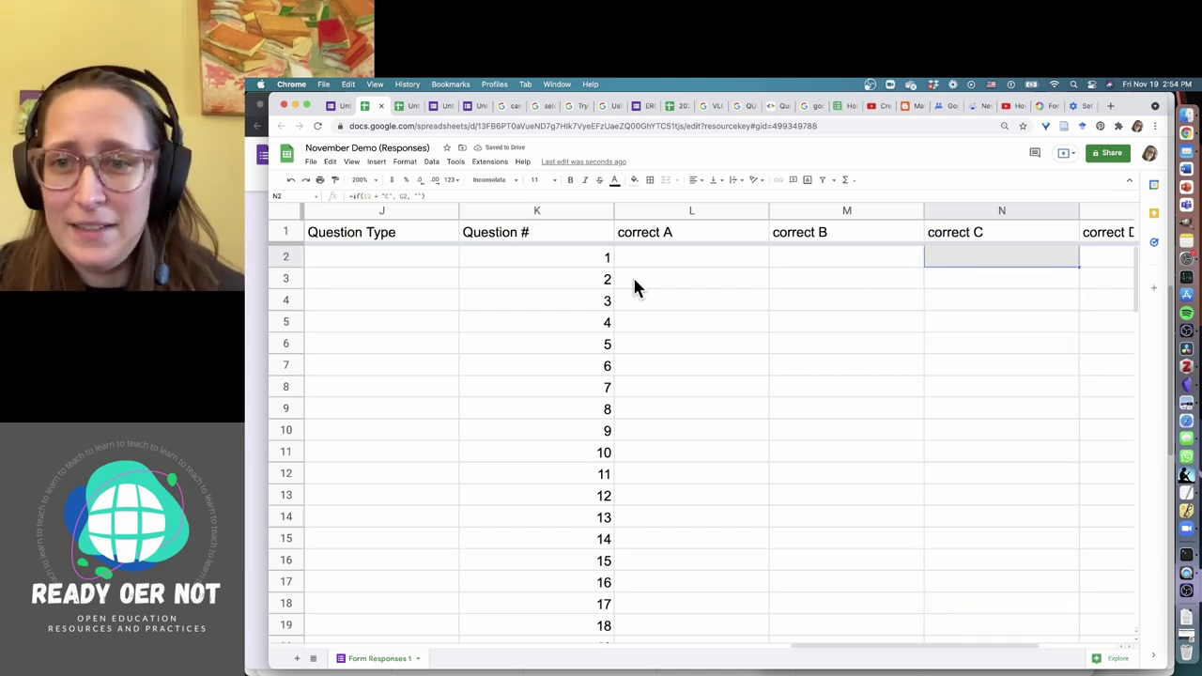
- Fill N2's formula down to N18 and confirm N3 returns energy against the Answer C column
{"action": "left_click_drag", "start_coordinate": [1078, 266], "coordinate": [1055, 605]}
{"action": "left_click", "coordinate": [989, 287]}
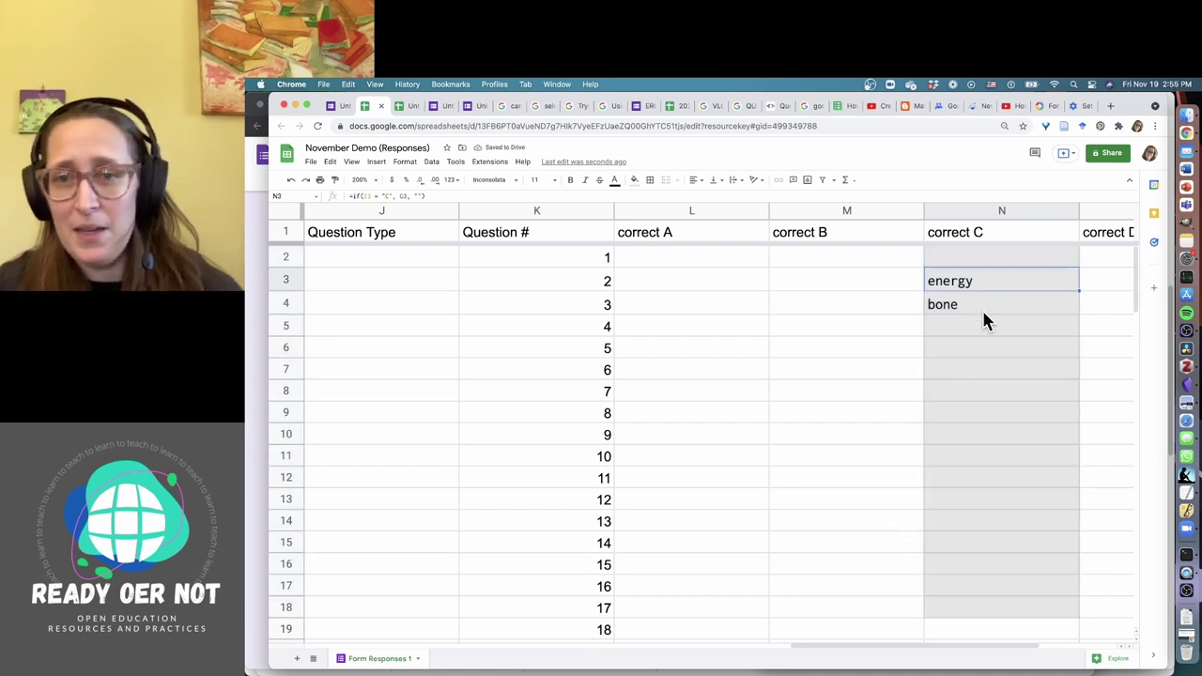
{"action": "left_click_drag", "start_coordinate": [874, 647], "coordinate": [709, 654]}
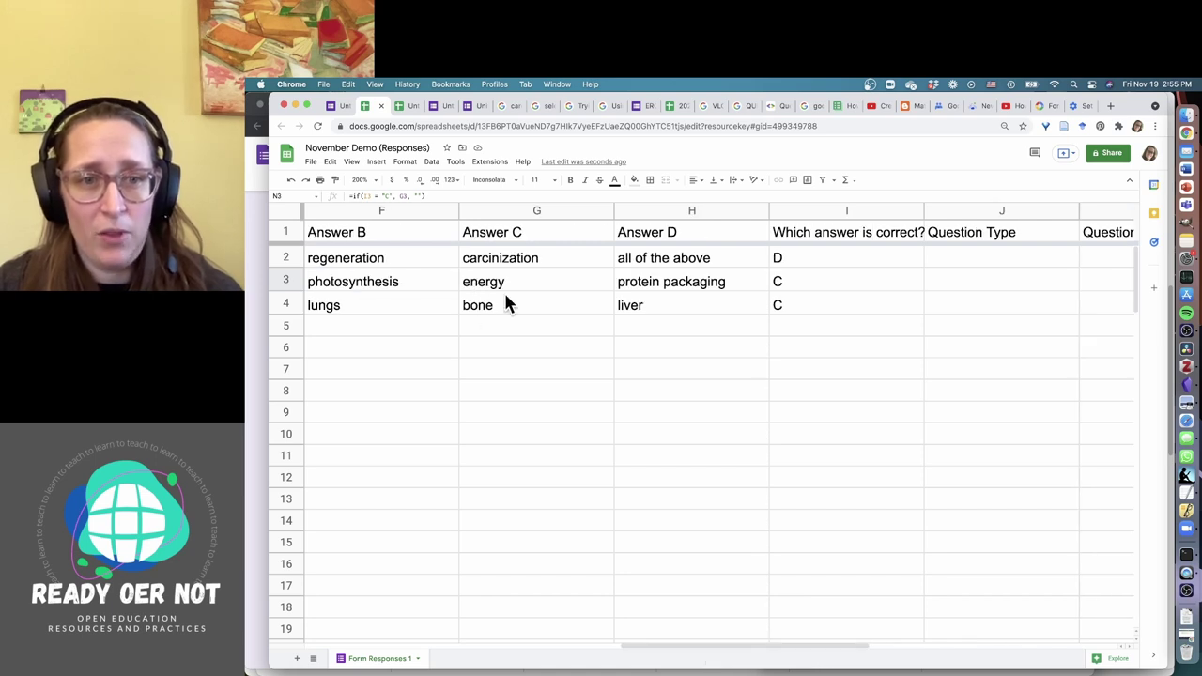
{"action": "left_click_drag", "start_coordinate": [719, 648], "coordinate": [1127, 666]}
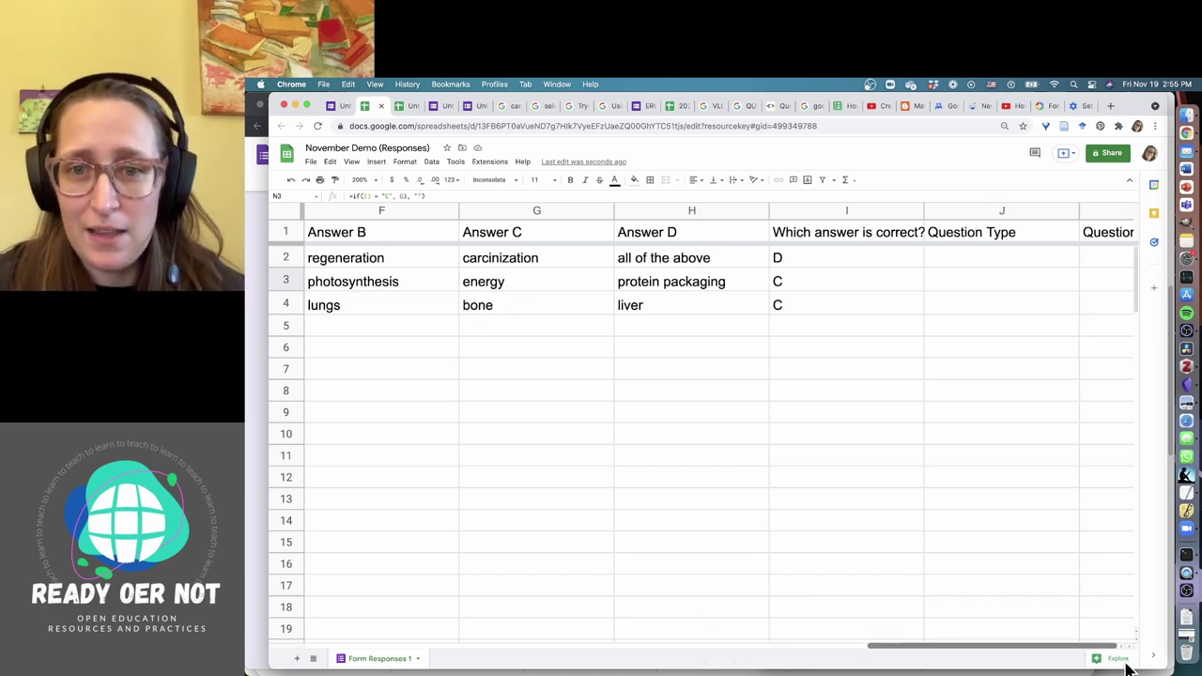
{"action": "left_click", "coordinate": [907, 647]}
{"action": "left_click_drag", "start_coordinate": [911, 657], "coordinate": [1004, 655]}
{"action": "left_click", "coordinate": [642, 348]}
{"action": "left_click", "coordinate": [652, 282]}
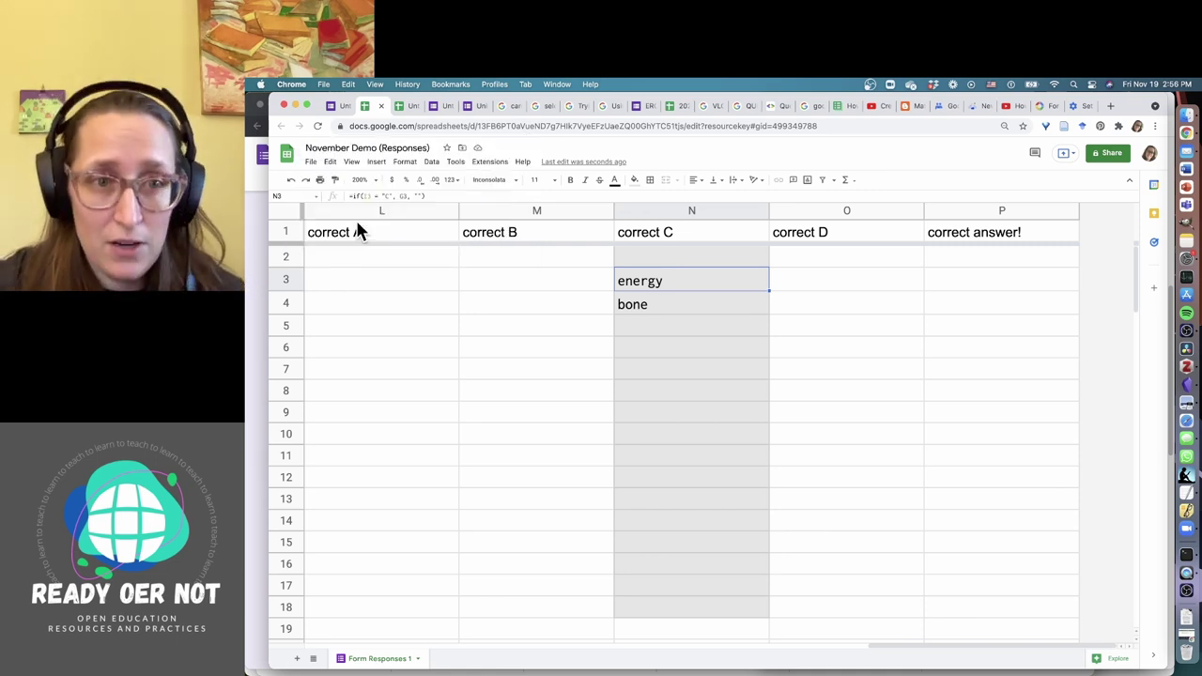
- Copy the correct C formula from N2 into M2
{"action": "left_click", "coordinate": [547, 261]}
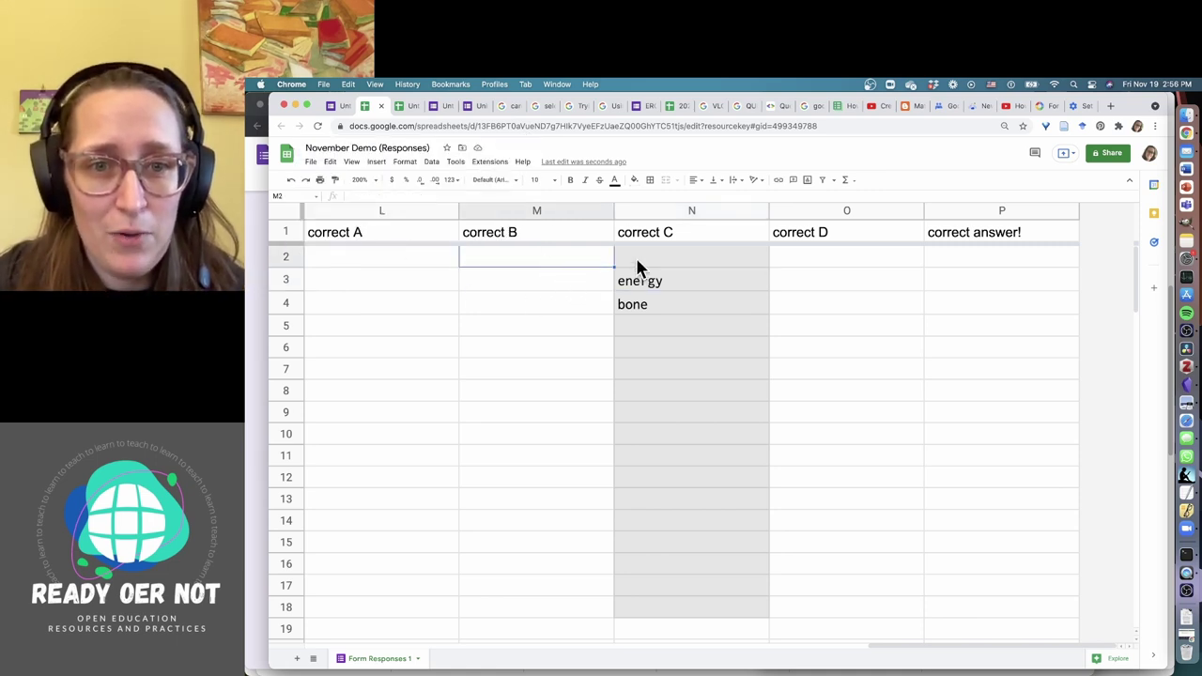
{"action": "left_click", "coordinate": [635, 258]}
{"action": "key", "text": "ctrl+c"}
{"action": "left_click", "coordinate": [577, 255]}
{"action": "key", "text": "ctrl+v"}
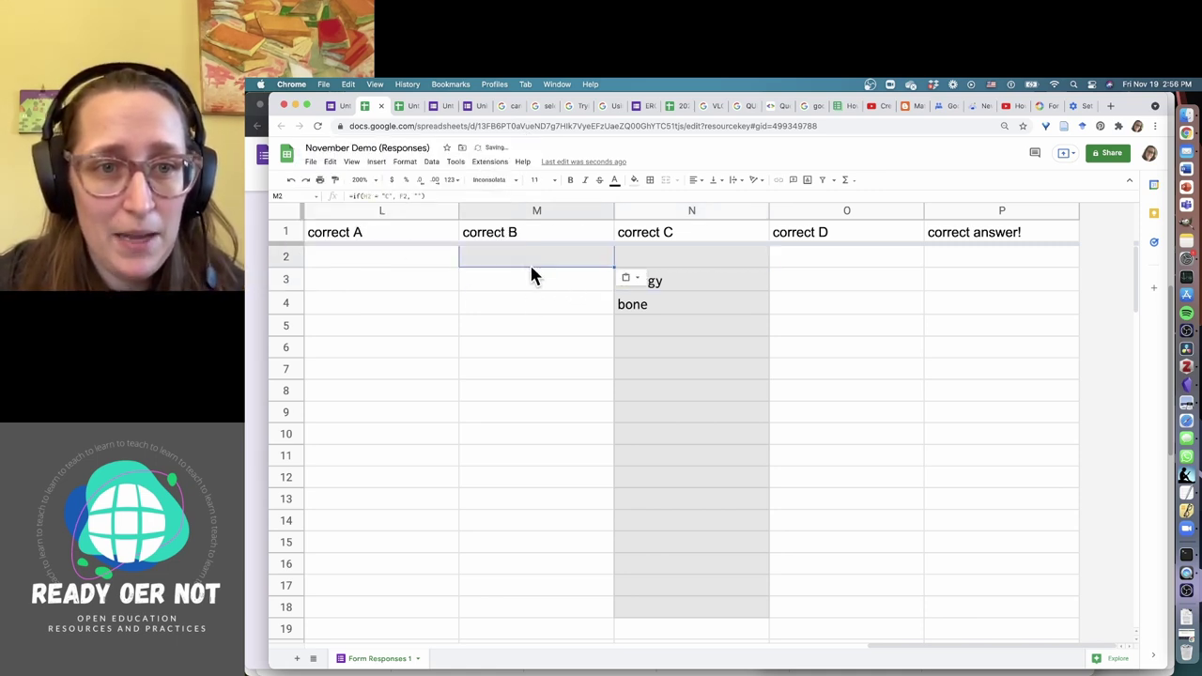
- Edit M2's formula to =if(I2 = "B", F2, "") and confirm it
{"action": "left_click", "coordinate": [373, 196]}
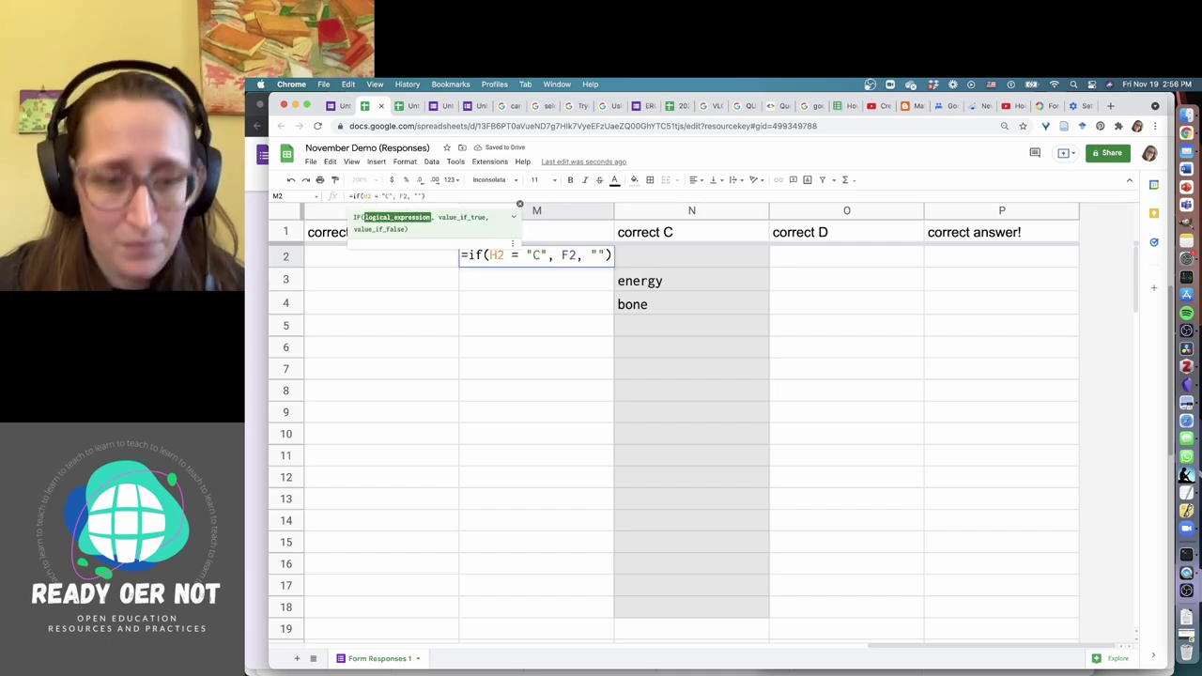
{"action": "key", "text": "BackSpace"}
{"action": "key", "text": "BackSpace"}
{"action": "type", "text": "I2"}
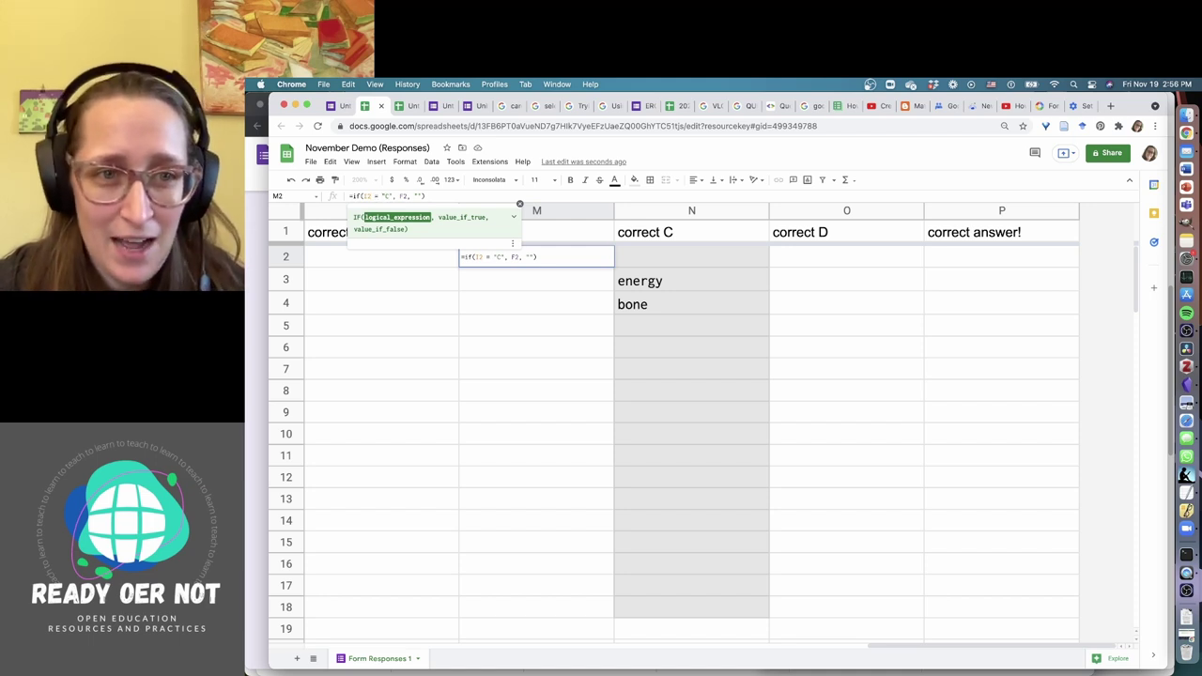
{"action": "key", "text": "BackSpace"}
{"action": "type", "text": "B"}
{"action": "key", "text": "Right"}
{"action": "key", "text": "Right"}
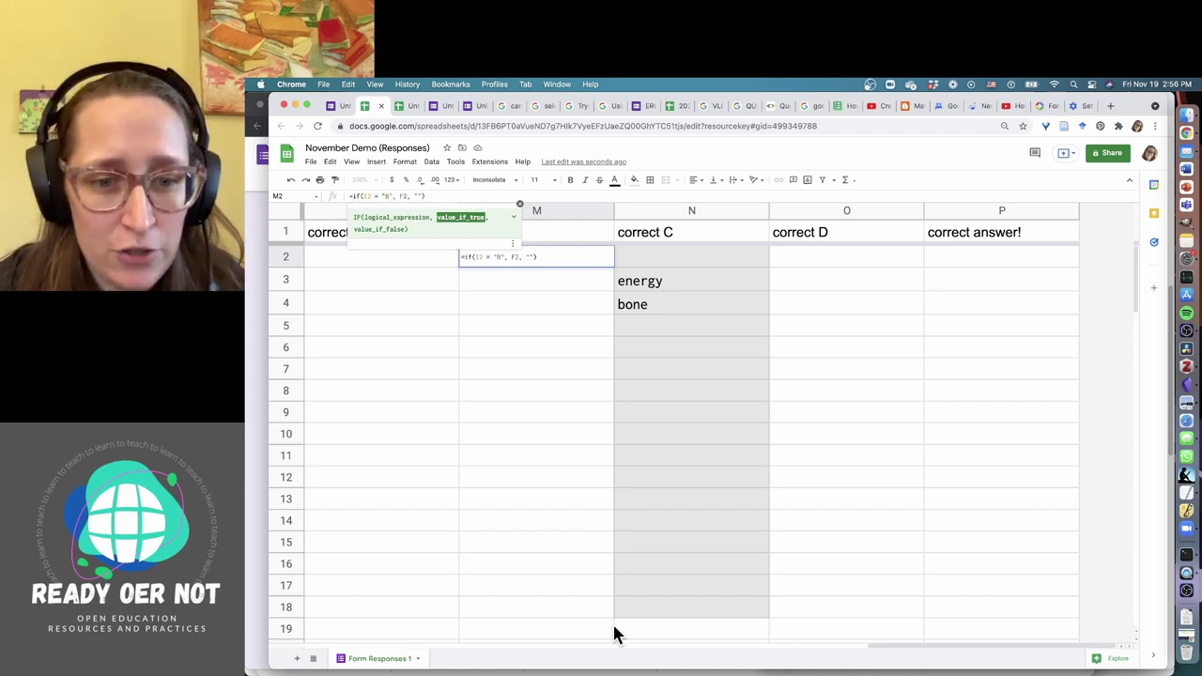
{"action": "left_click_drag", "start_coordinate": [877, 649], "coordinate": [513, 671]}
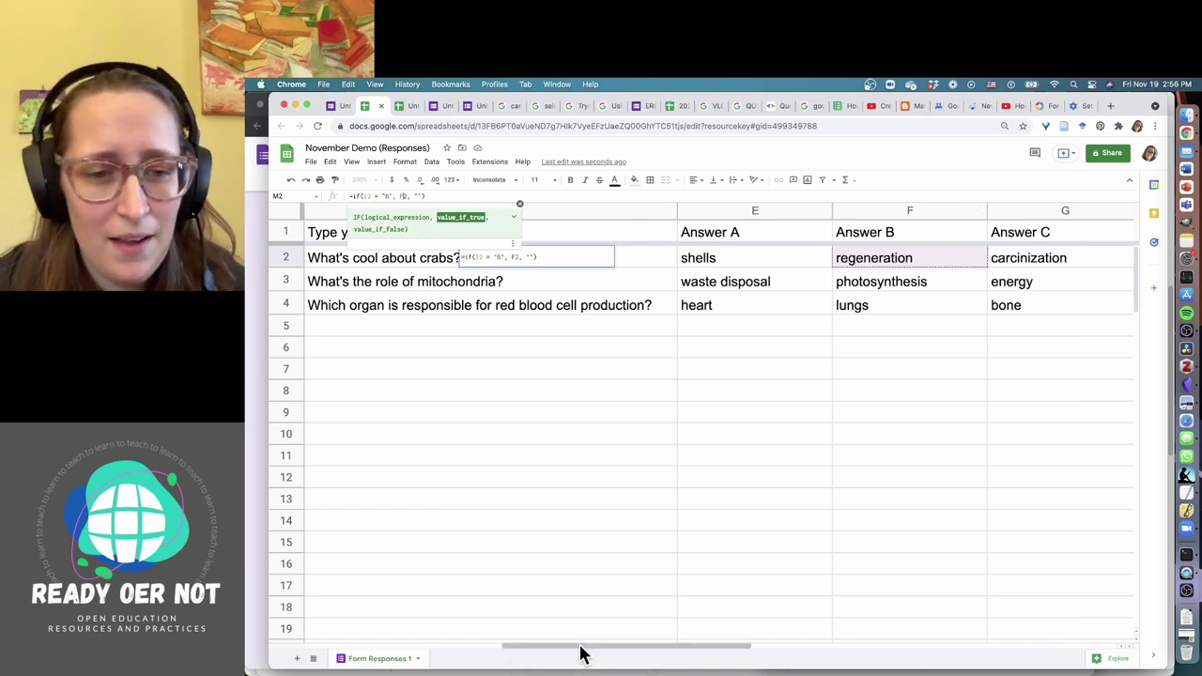
{"action": "left_click_drag", "start_coordinate": [577, 646], "coordinate": [923, 619]}
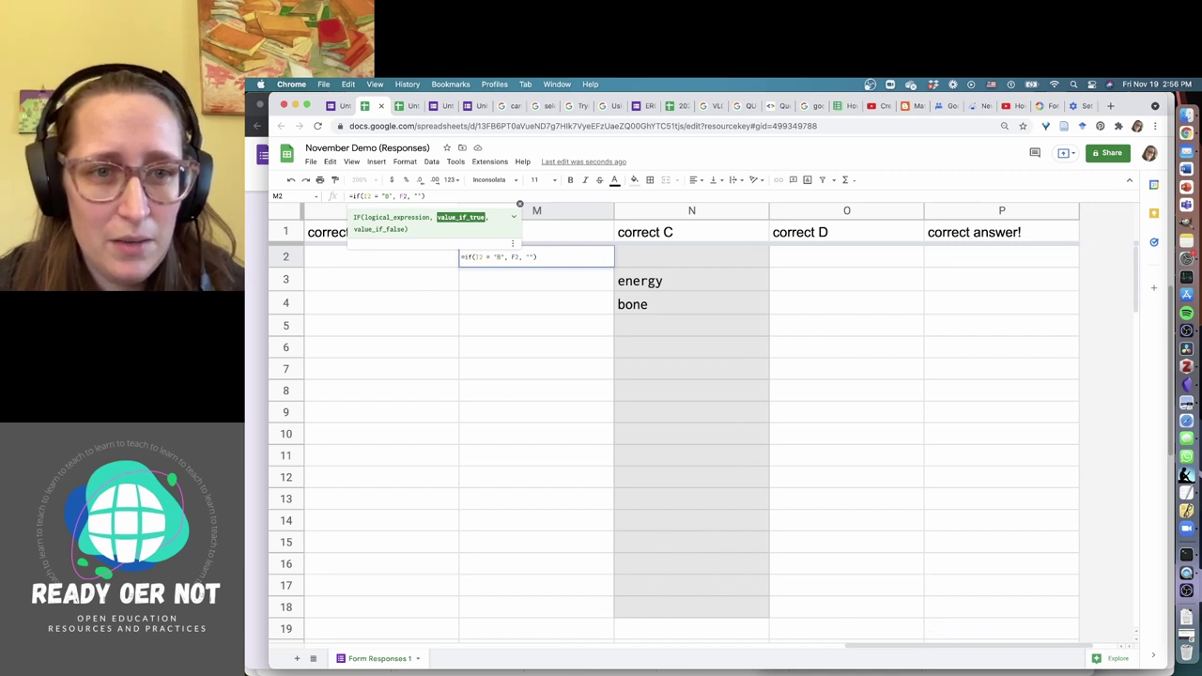
{"action": "key", "text": "Return"}
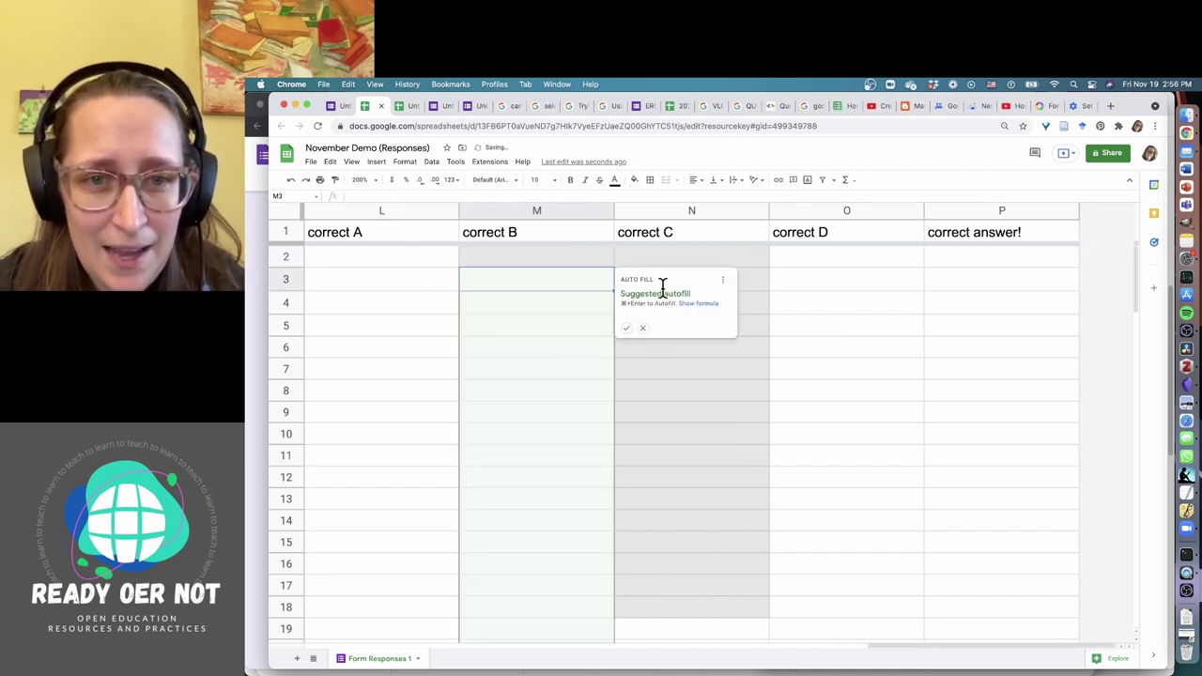
- Accept the autofill suggestion to fill the correct B formula down column M
{"action": "left_click", "coordinate": [625, 329]}
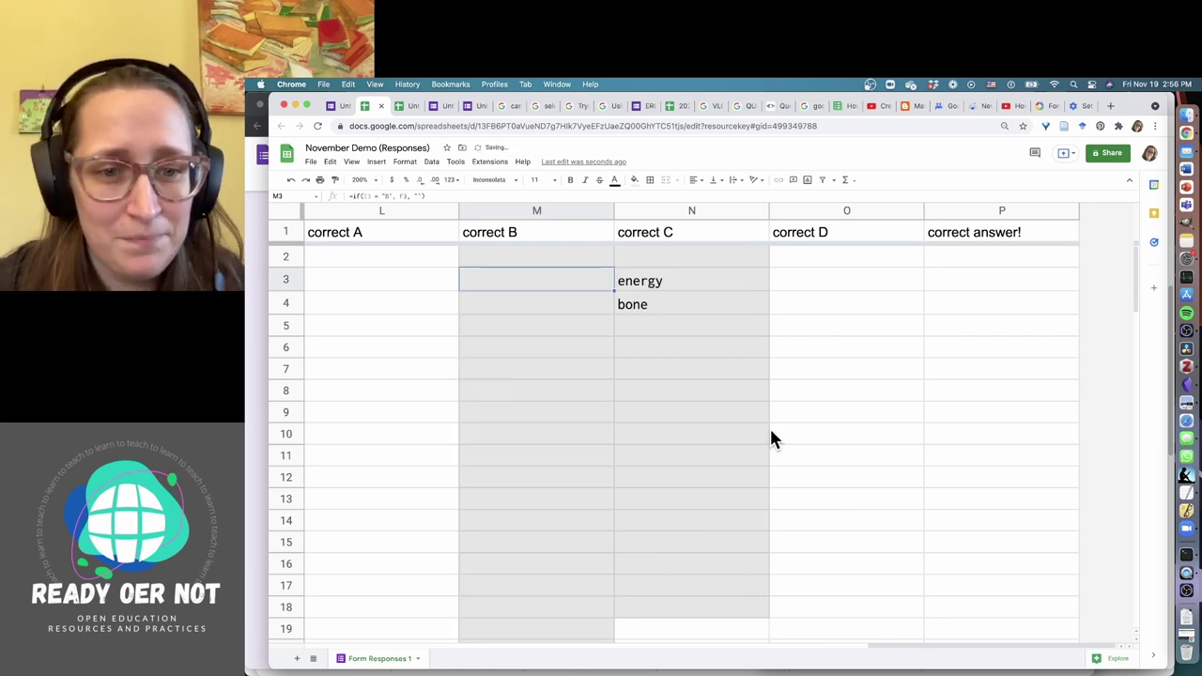
{"action": "scroll", "coordinate": [648, 532], "scroll_direction": "down", "scroll_amount": 5}
{"action": "scroll", "coordinate": [656, 510], "scroll_direction": "up", "scroll_amount": 5}
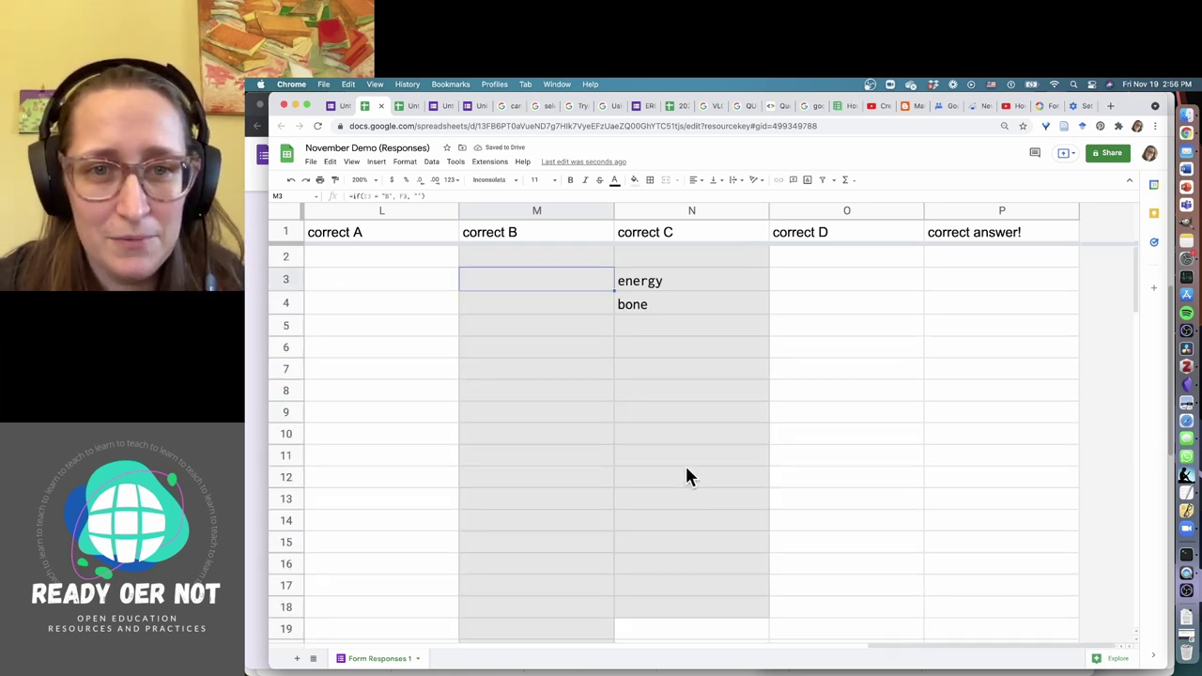
{"action": "left_click", "coordinate": [695, 261]}
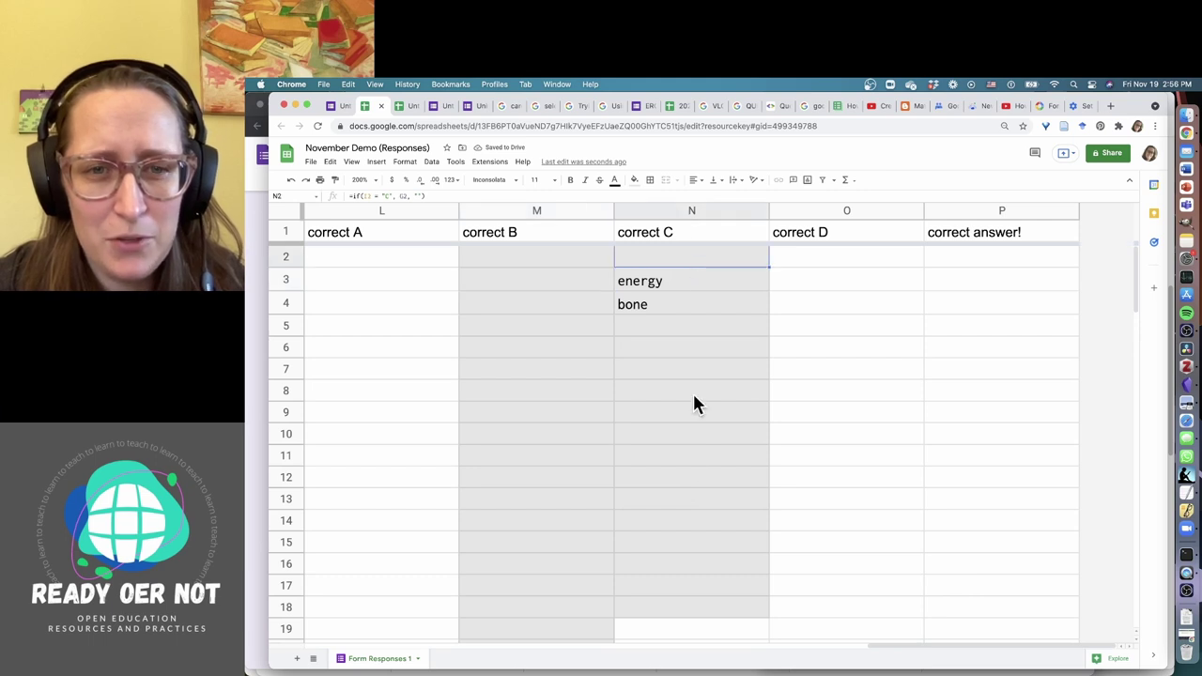
- Check the formulas lower in column N and the correct B formula in M4
{"action": "left_click", "coordinate": [688, 564]}
{"action": "left_click", "coordinate": [681, 608]}
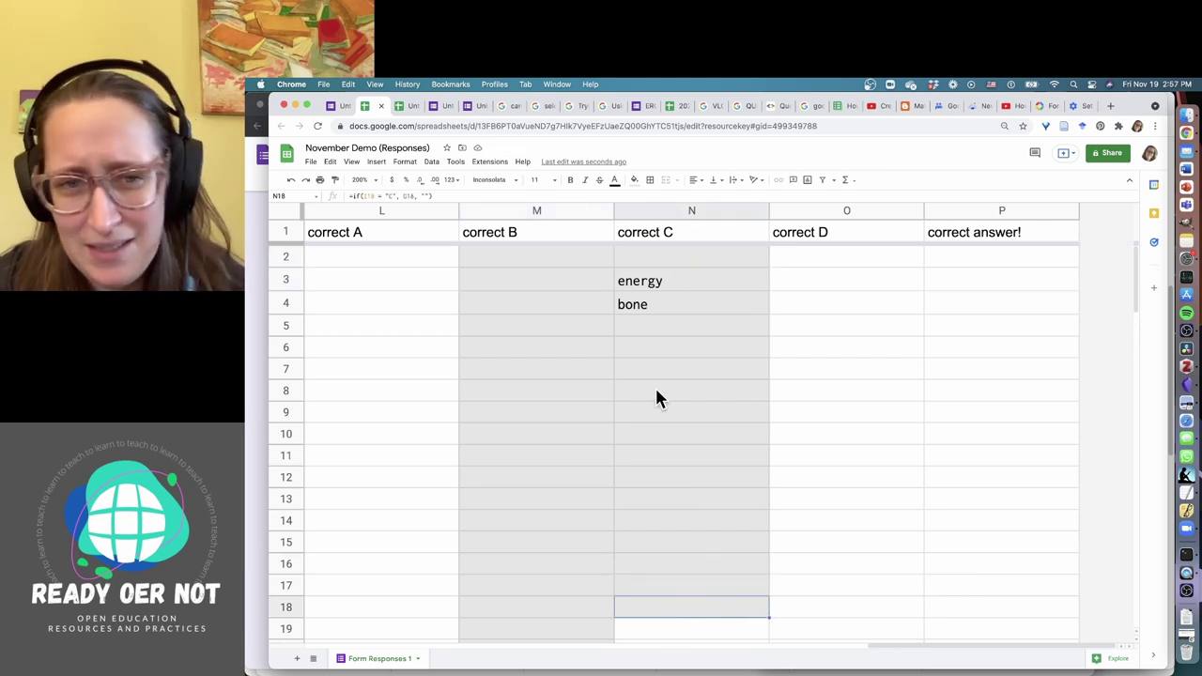
{"action": "left_click", "coordinate": [567, 299]}
- Paste N2's formula into O2 and change it to check "D" and return H2
{"action": "left_click", "coordinate": [852, 258]}
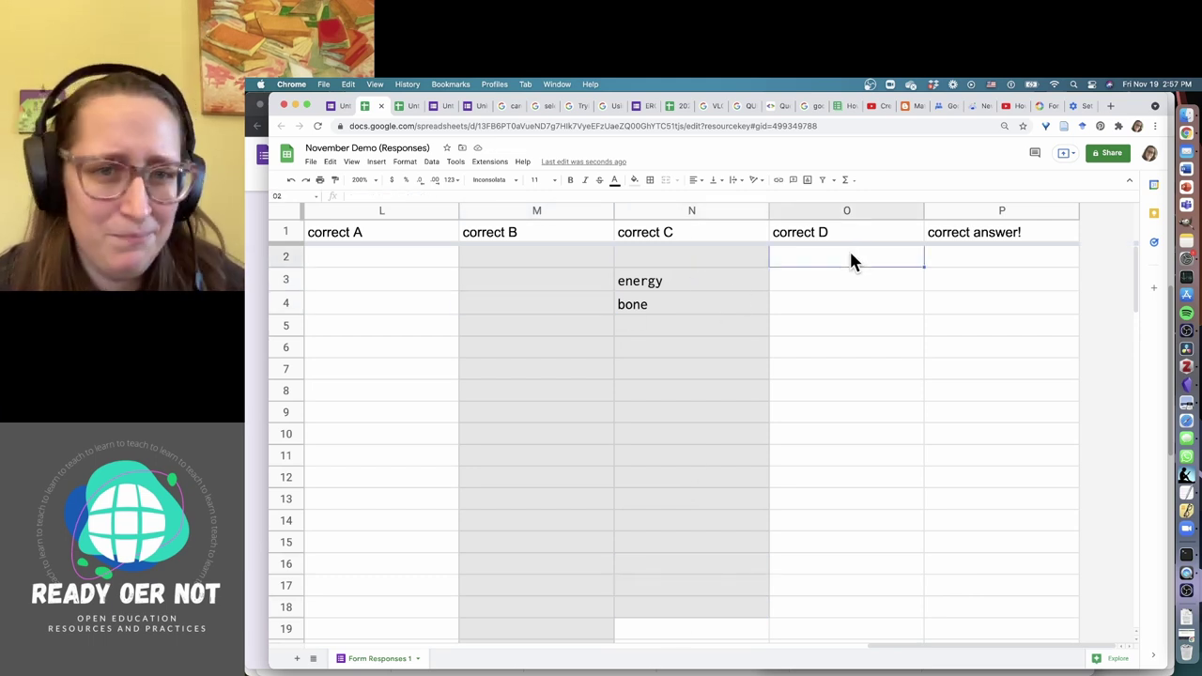
{"action": "left_click", "coordinate": [757, 258]}
{"action": "key", "text": "cmd+c"}
{"action": "left_click", "coordinate": [830, 263]}
{"action": "key", "text": "cmd+v"}
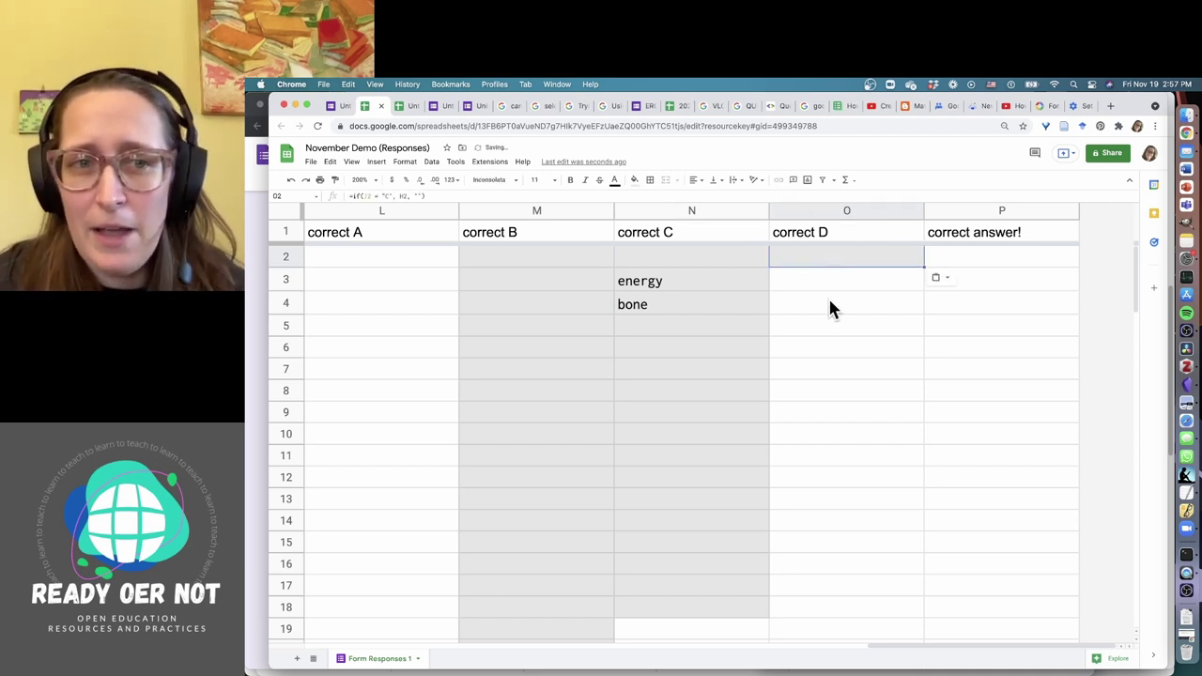
{"action": "left_click", "coordinate": [364, 198]}
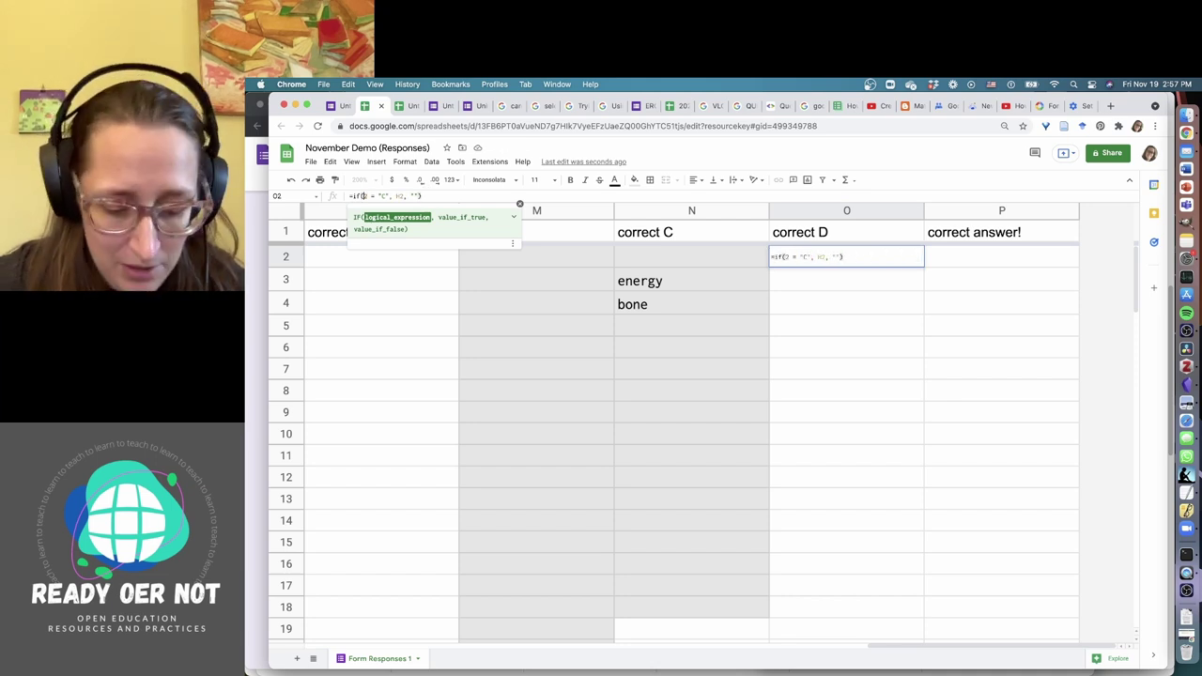
{"action": "left_click_drag", "start_coordinate": [410, 196], "coordinate": [363, 197]}
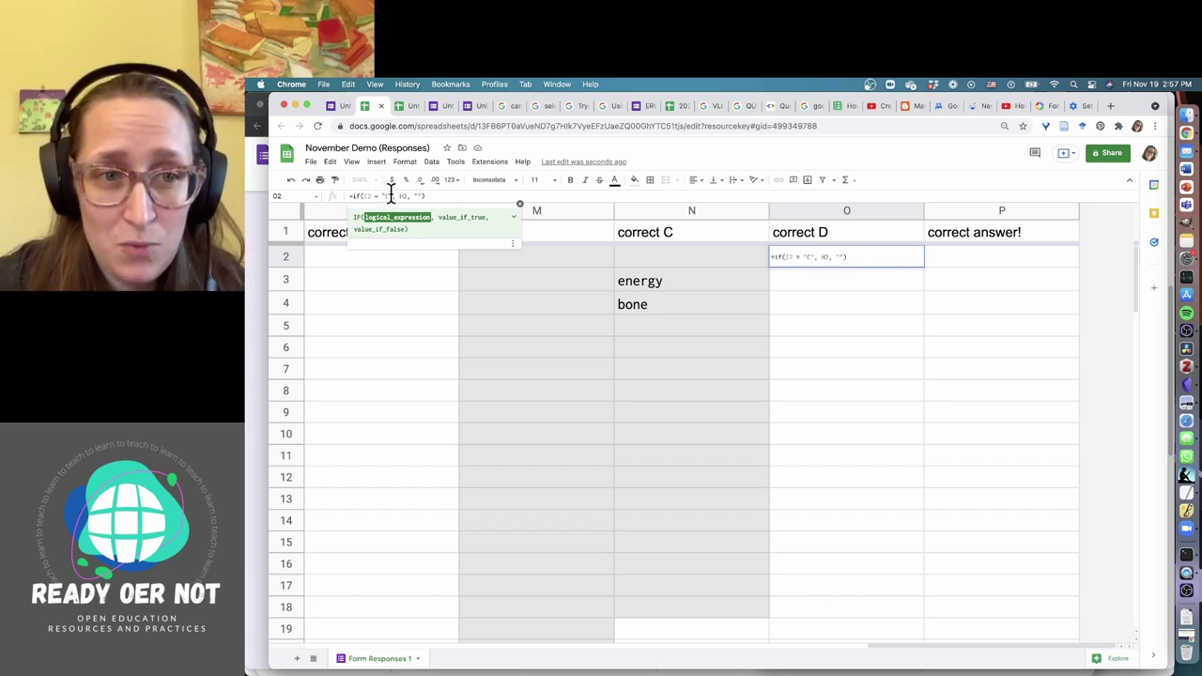
{"action": "type", "text": "D"}
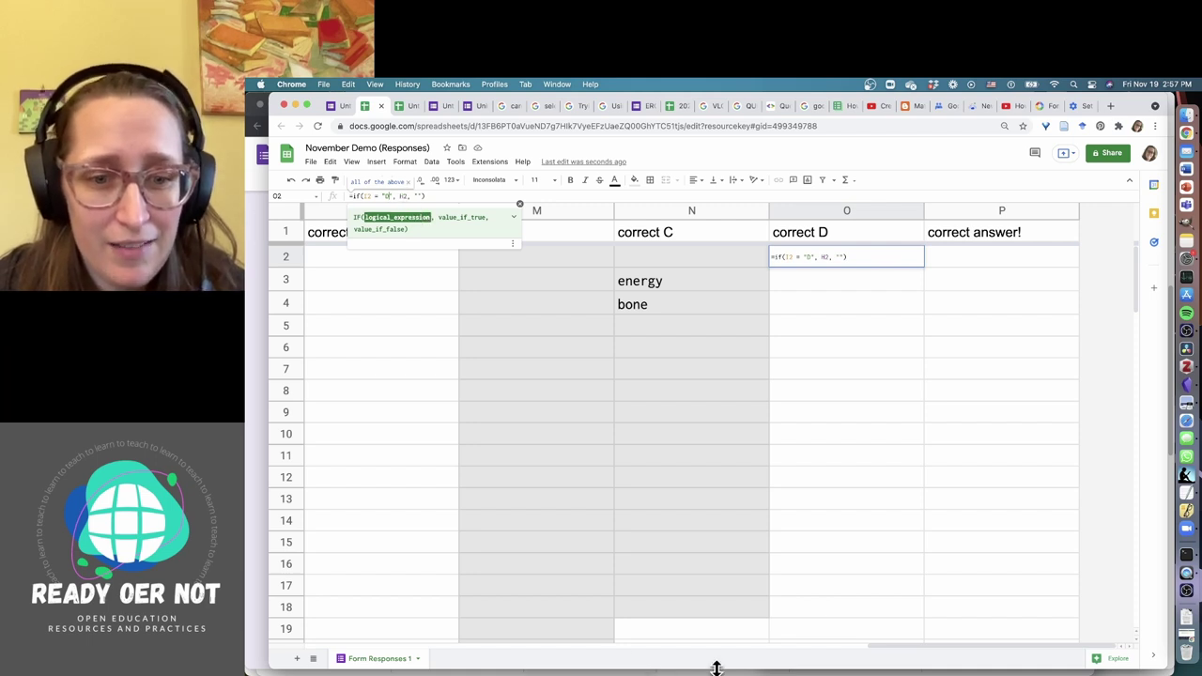
{"action": "left_click_drag", "start_coordinate": [893, 657], "coordinate": [723, 652]}
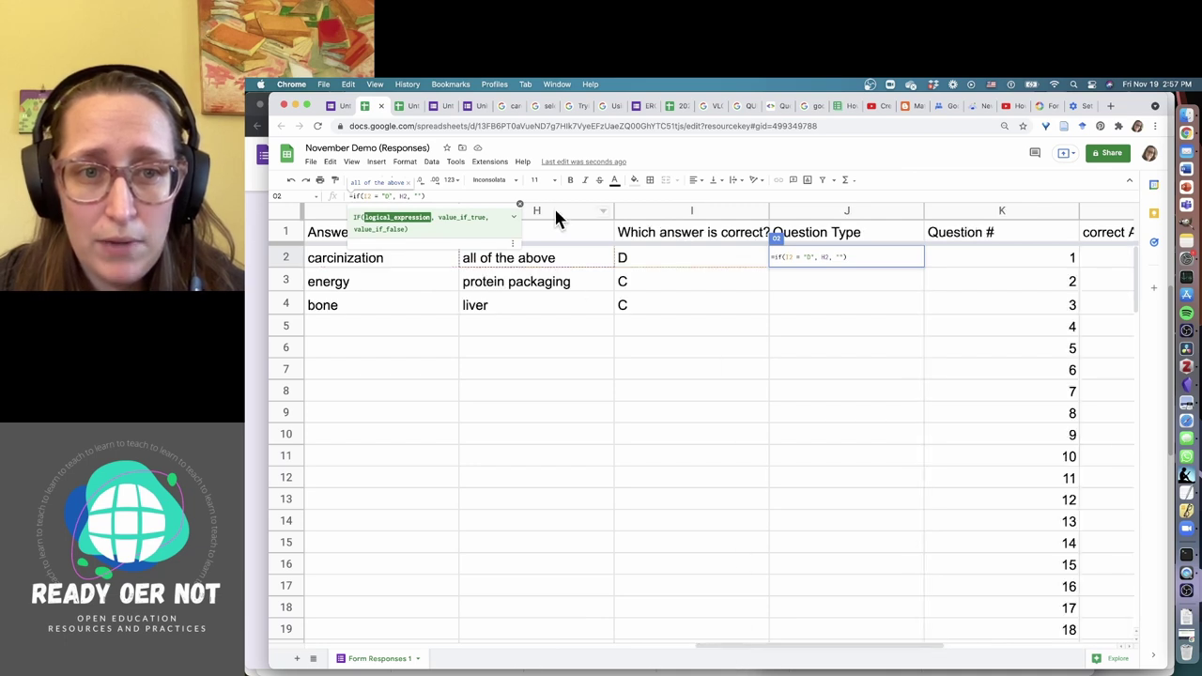
{"action": "left_click", "coordinate": [850, 650]}
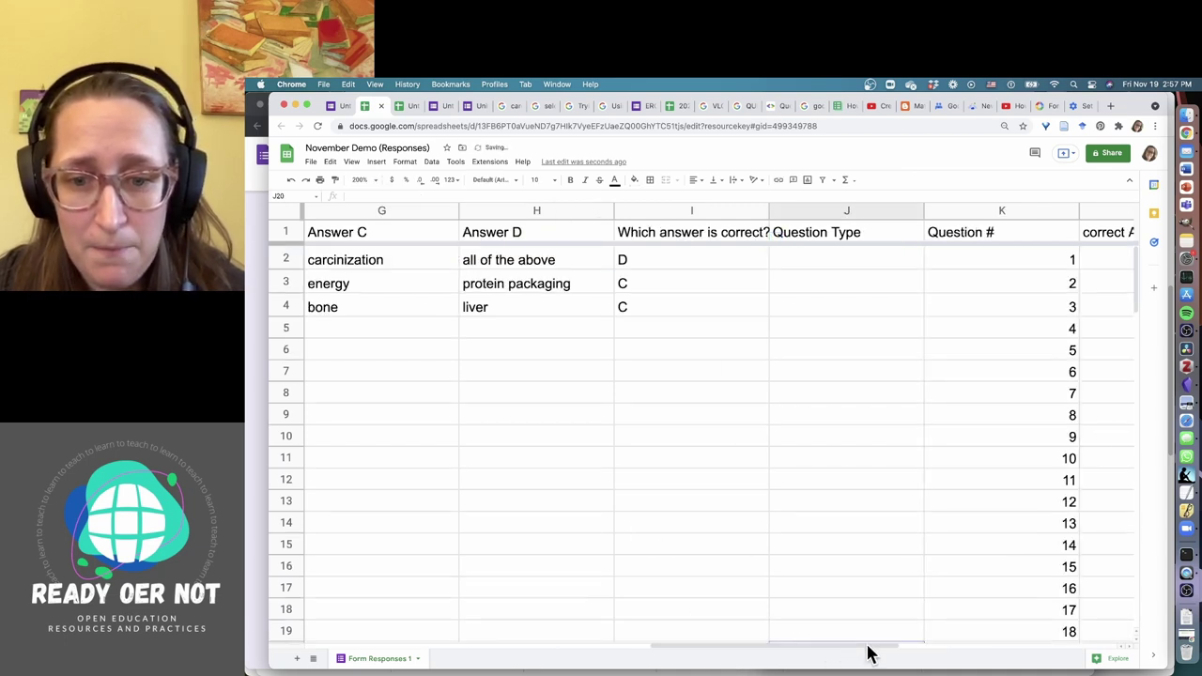
- Fill the correct D formula down column O, showing all of the above for question 1
{"action": "scroll", "coordinate": [869, 649], "scroll_direction": "down", "scroll_amount": 2}
{"action": "left_click_drag", "start_coordinate": [870, 649], "coordinate": [1140, 636]}
{"action": "left_click", "coordinate": [864, 261]}
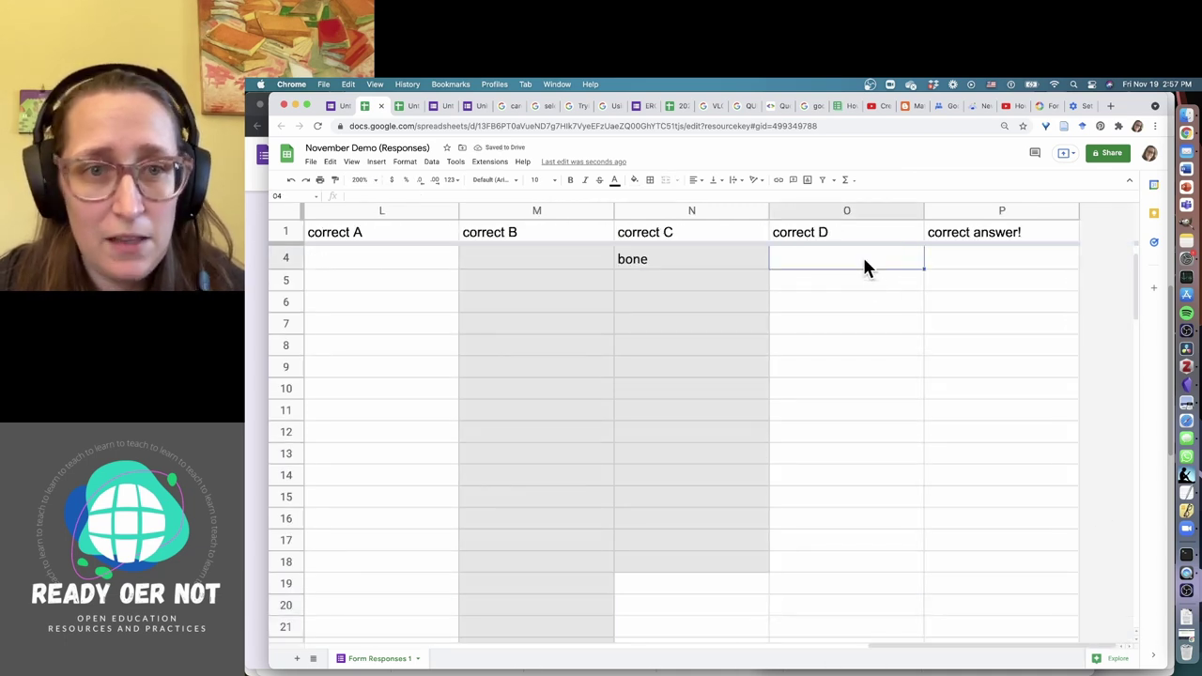
{"action": "scroll", "coordinate": [849, 273], "scroll_direction": "up", "scroll_amount": 2}
{"action": "left_click", "coordinate": [844, 266]}
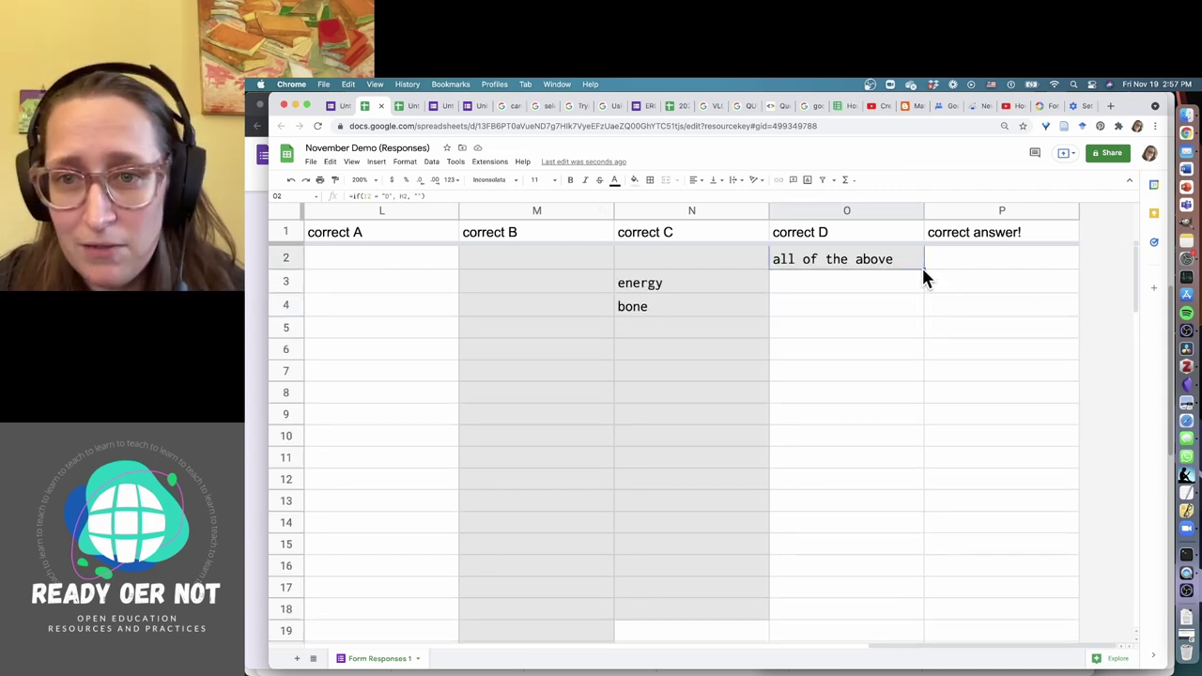
{"action": "left_click_drag", "start_coordinate": [923, 266], "coordinate": [907, 620]}
{"action": "scroll", "coordinate": [939, 458], "scroll_direction": "up", "scroll_amount": 5}
- Start a formula in cell P2 with an equals sign
{"action": "left_click", "coordinate": [949, 257]}
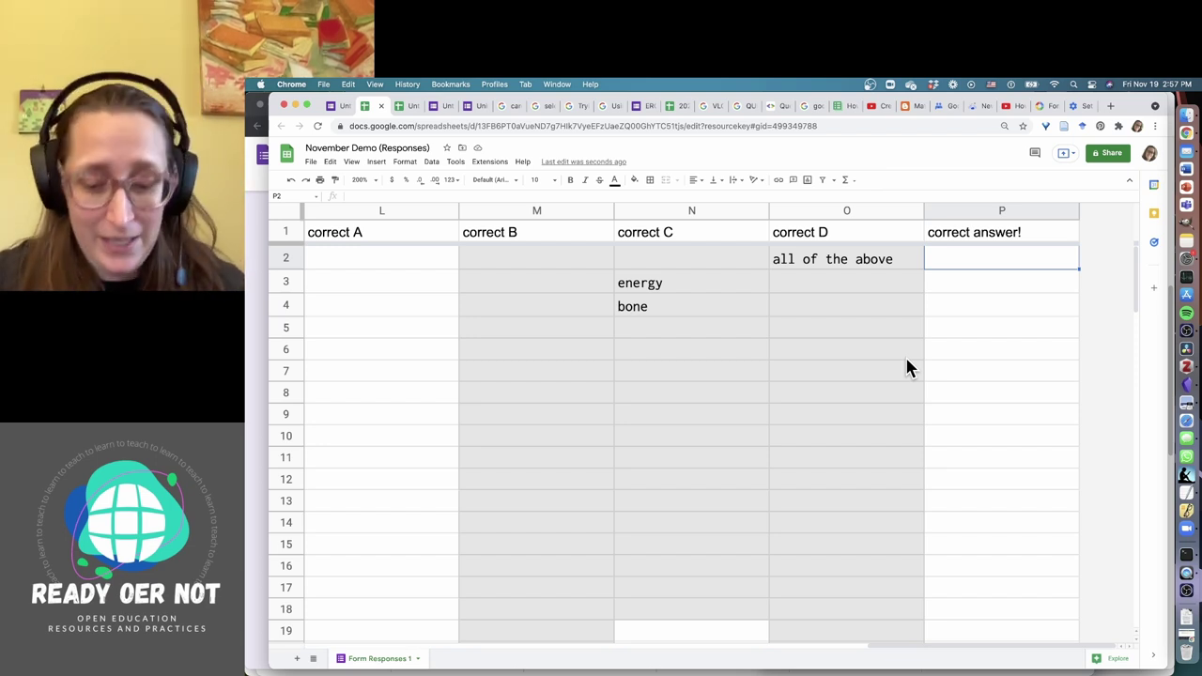
{"action": "type", "text": "="}
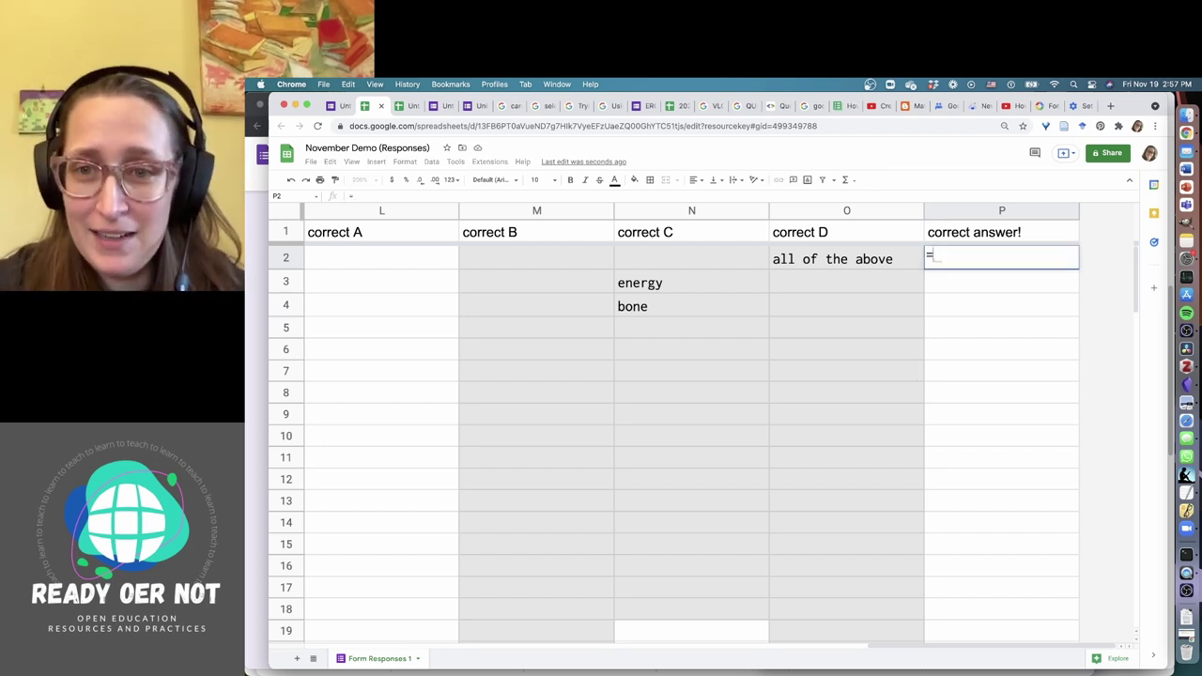
- Enter =L2&M2&N2&O2 in P2 and autofill it down column P
{"action": "left_click", "coordinate": [410, 251]}
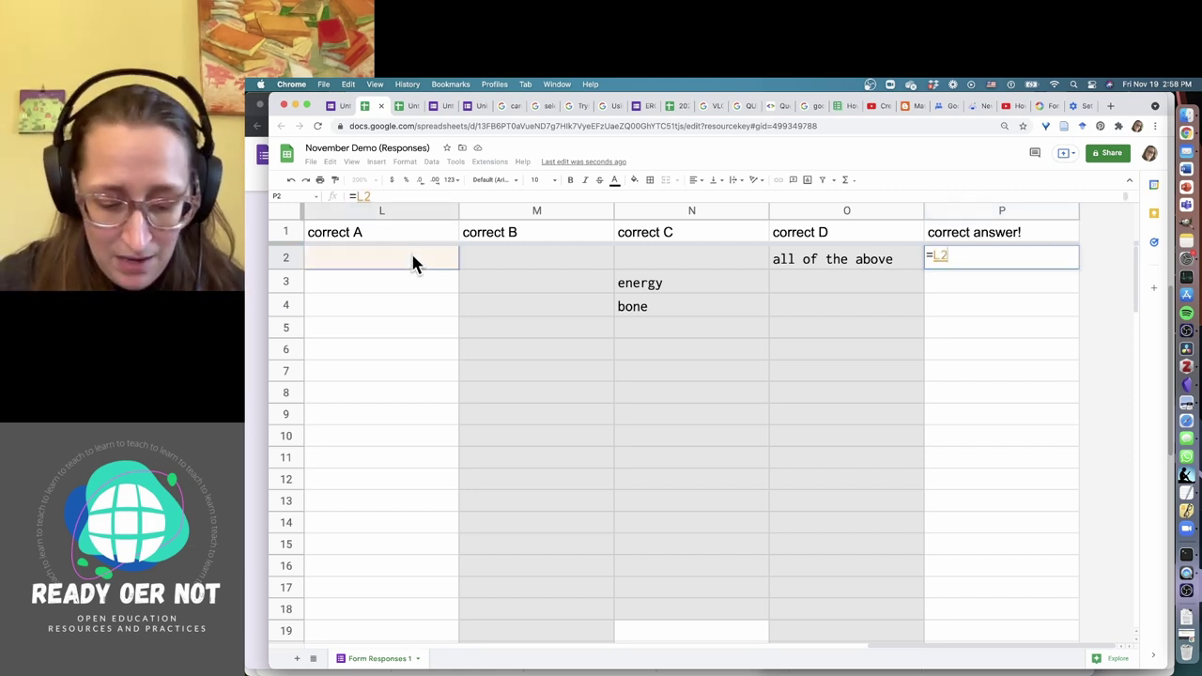
{"action": "type", "text": "&"}
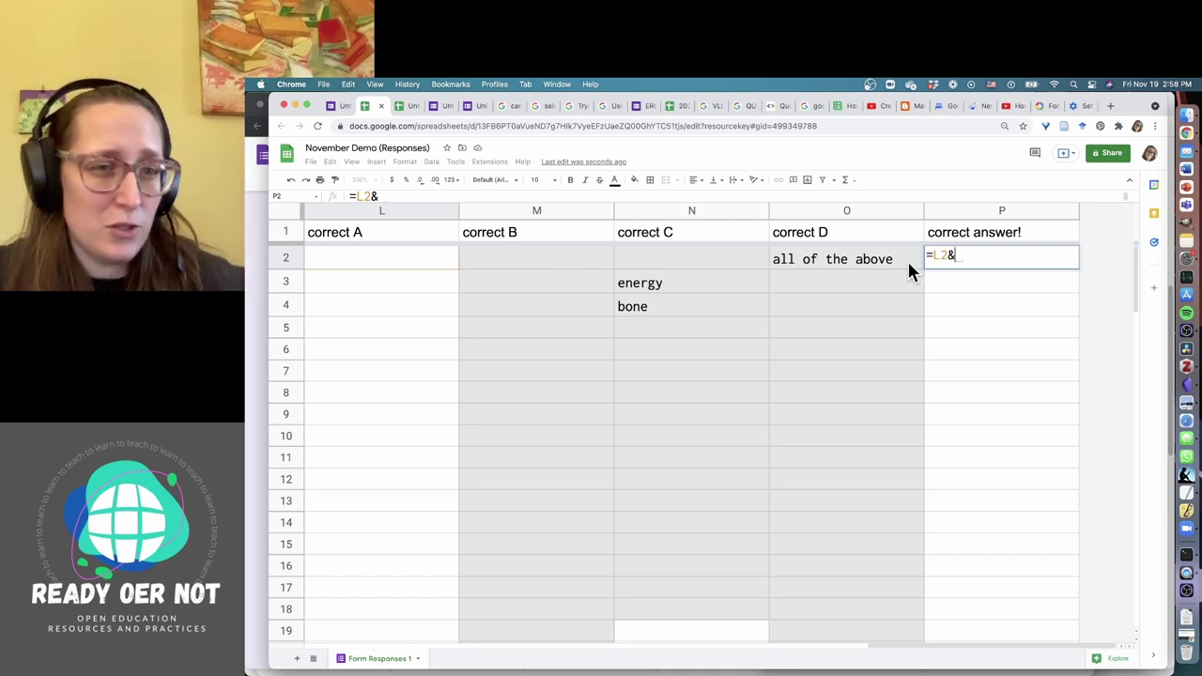
{"action": "left_click", "coordinate": [538, 258]}
{"action": "type", "text": "&"}
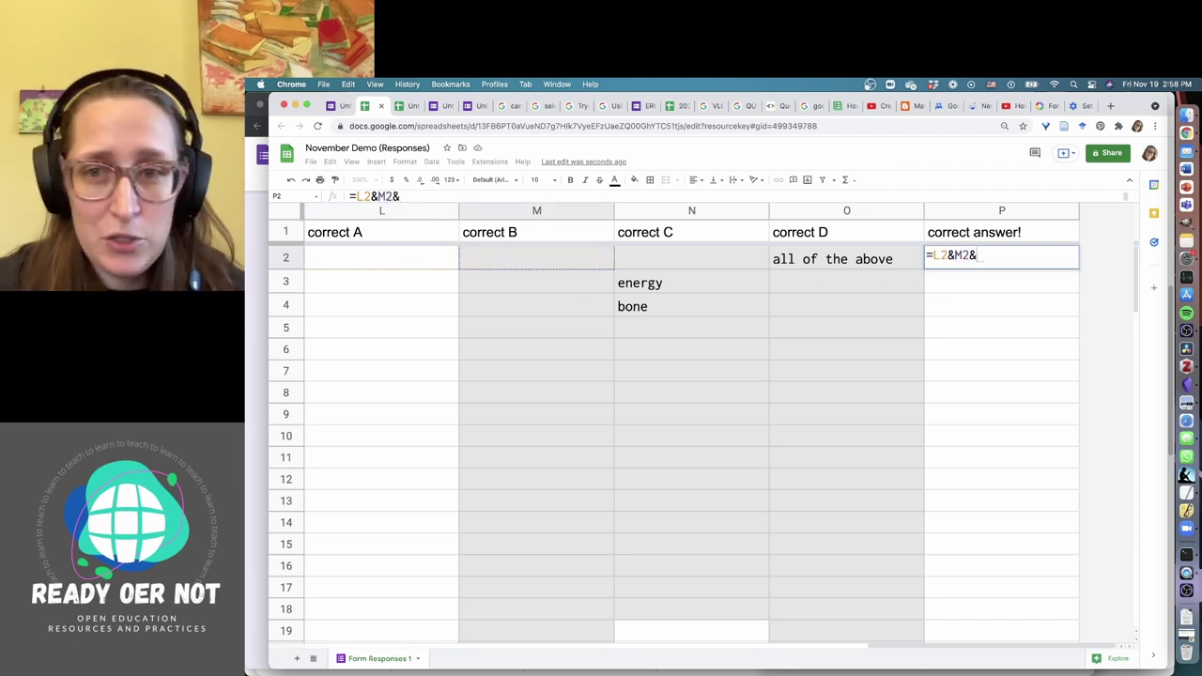
{"action": "left_click", "coordinate": [714, 265]}
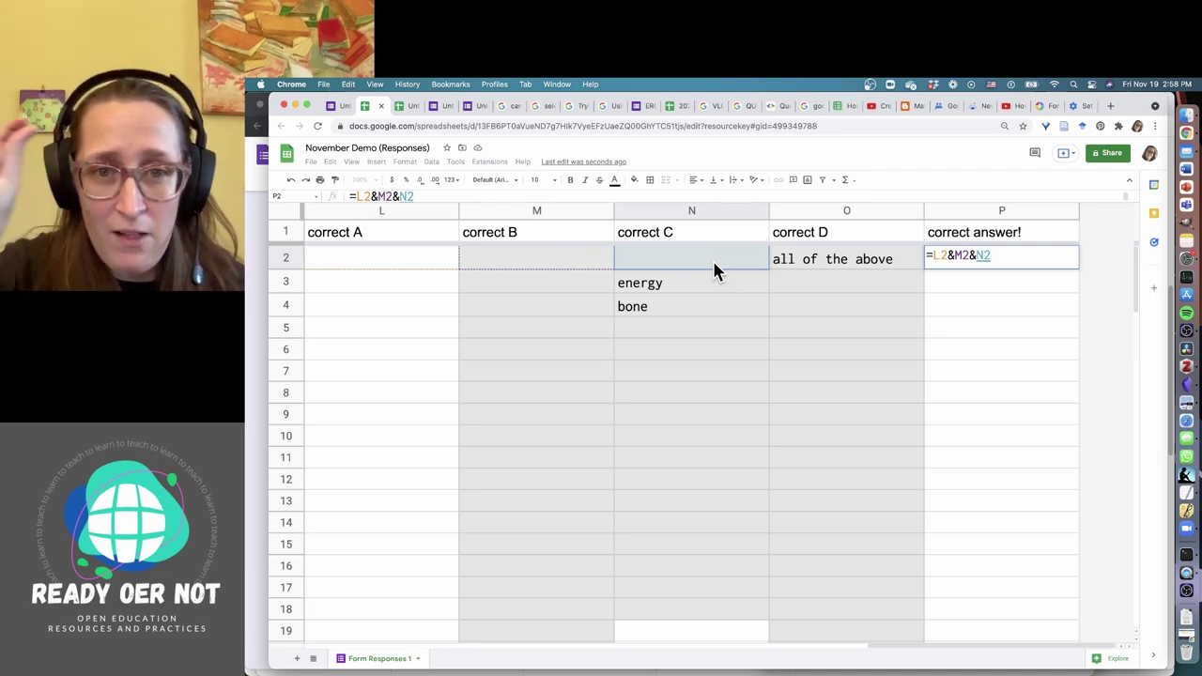
{"action": "type", "text": "&"}
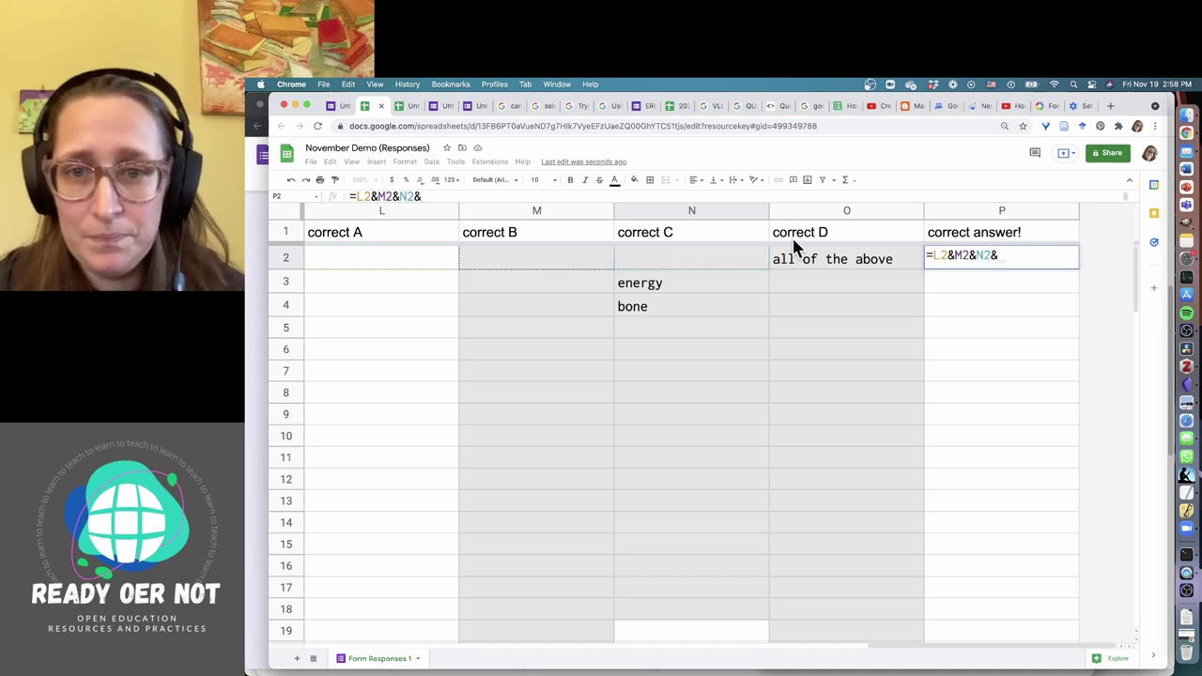
{"action": "left_click", "coordinate": [863, 256]}
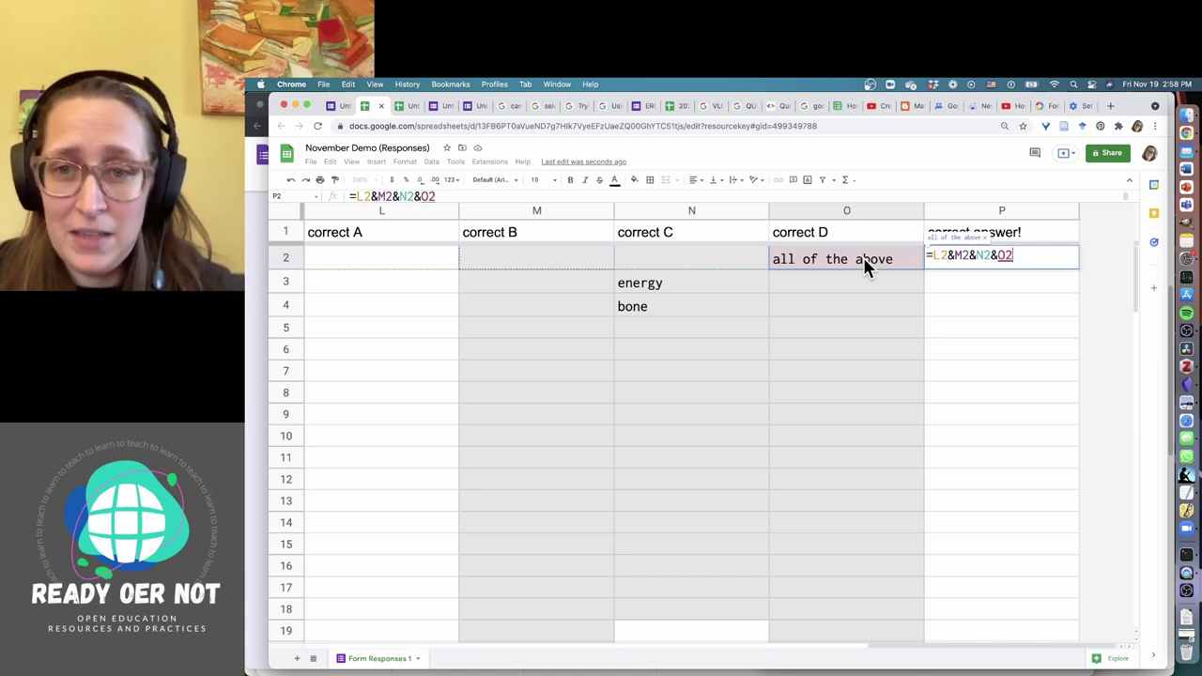
{"action": "key", "text": "Return"}
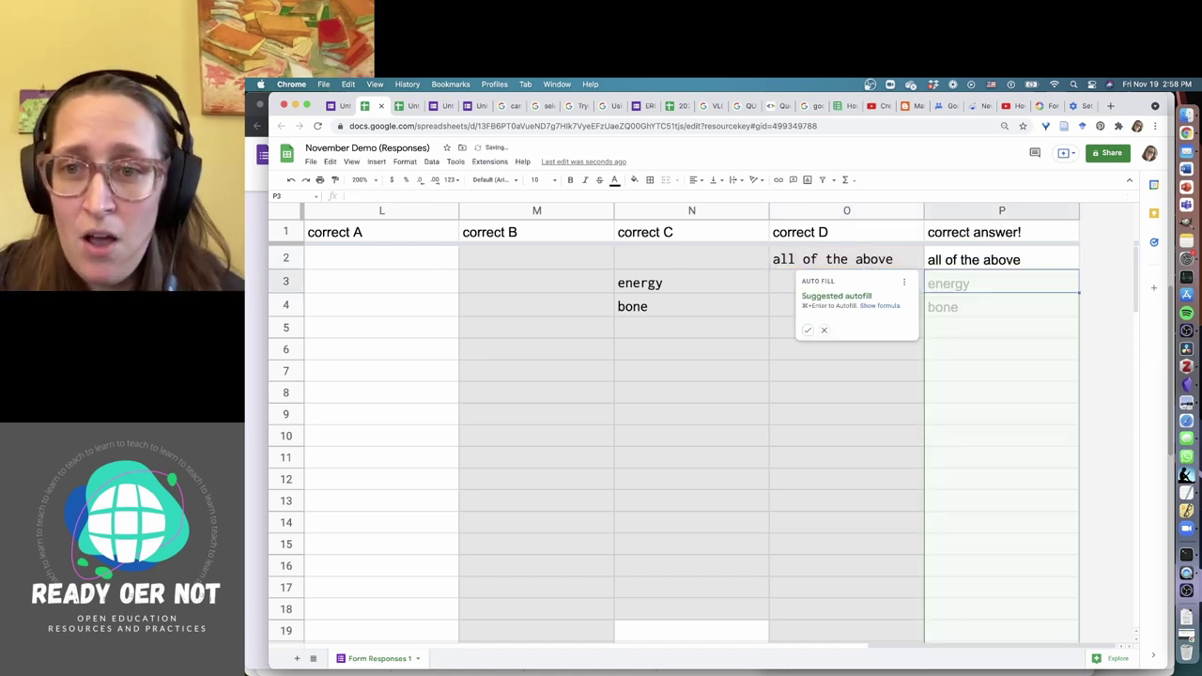
{"action": "left_click", "coordinate": [807, 329]}
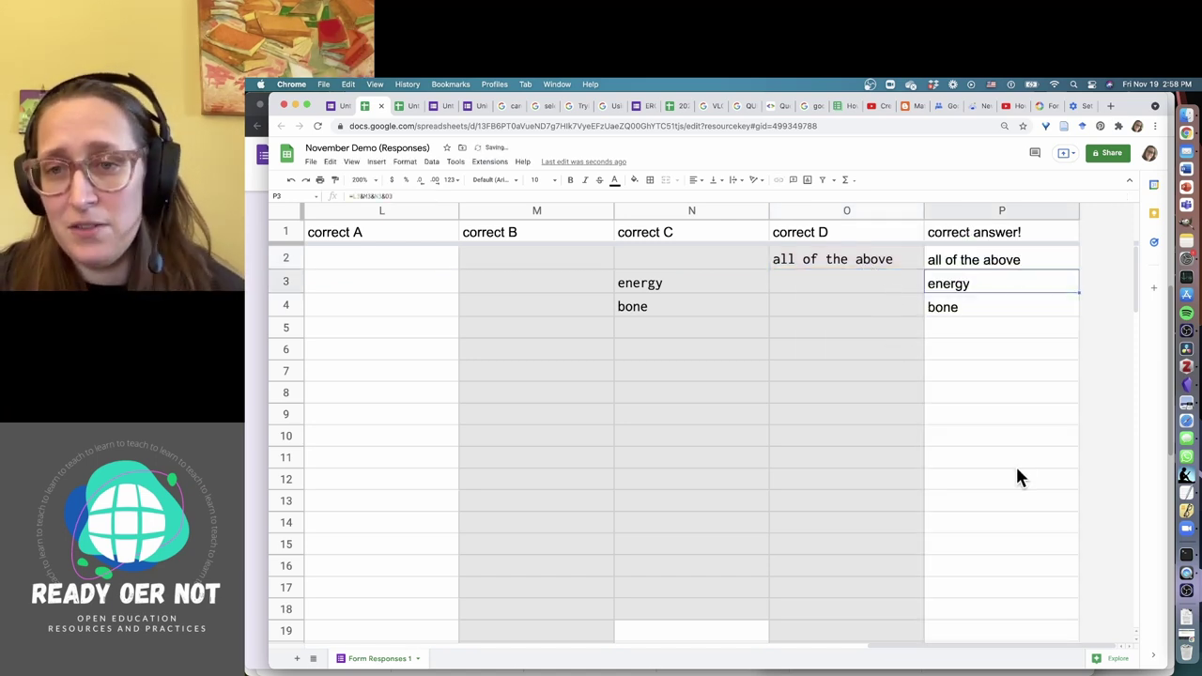